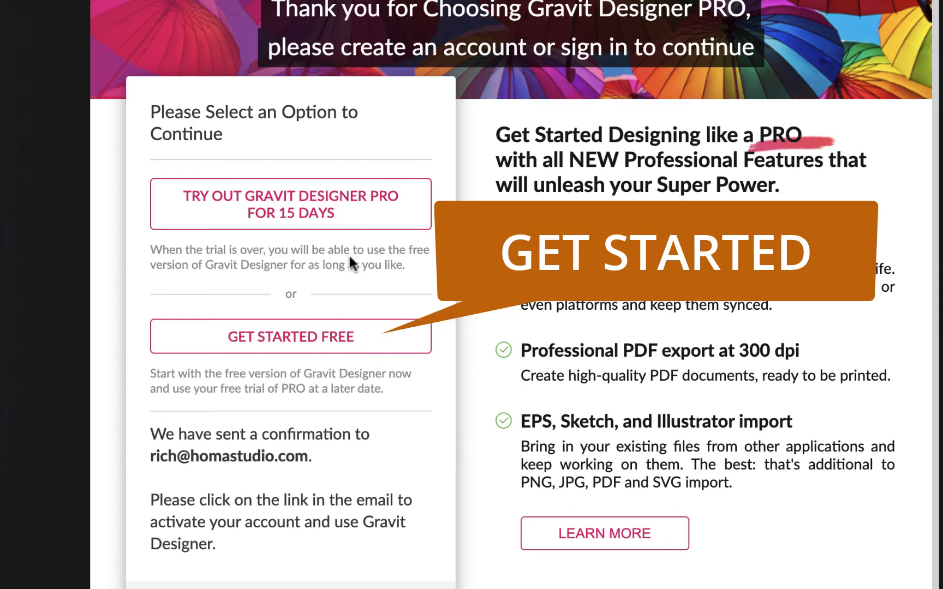
Start with the free version of Gravit Designer, and dismiss the desktop install offer and the account activation notice.
{"action": "left_click", "coordinate": [319, 339]}
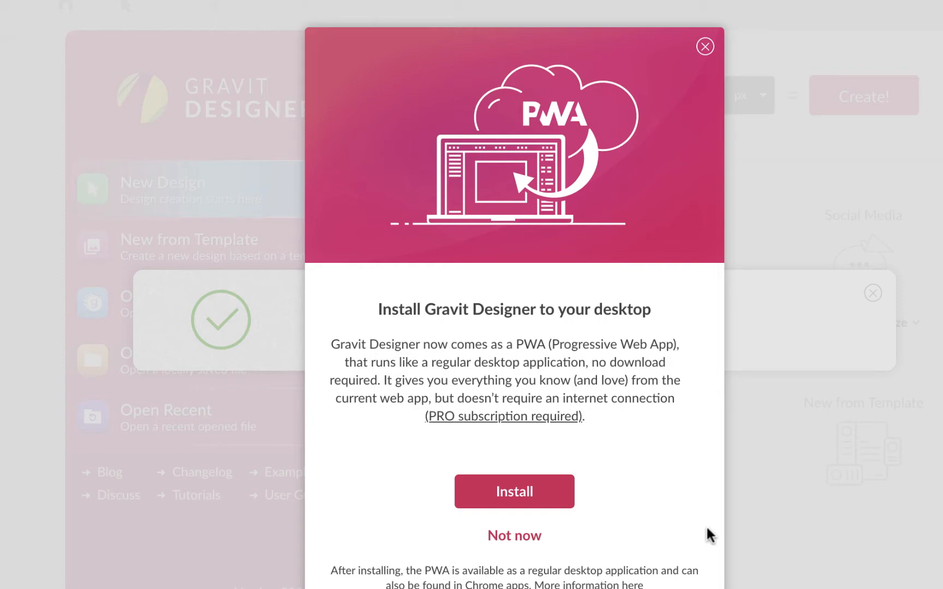
{"action": "left_click", "coordinate": [705, 46]}
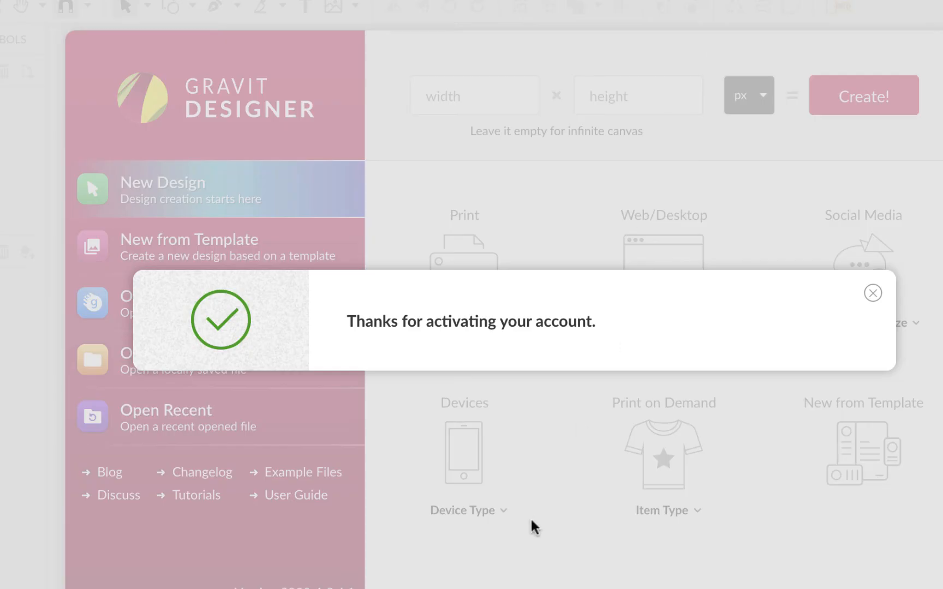
{"action": "left_click", "coordinate": [874, 294]}
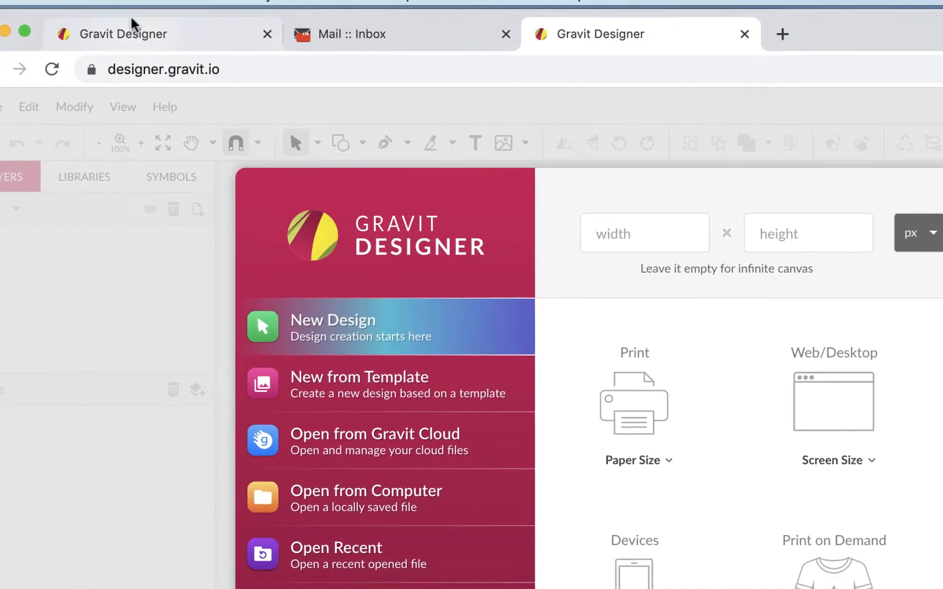
Close the duplicate Gravit Designer browser tab that shows the install offer, and return to the activated one.
{"action": "left_click", "coordinate": [169, 58]}
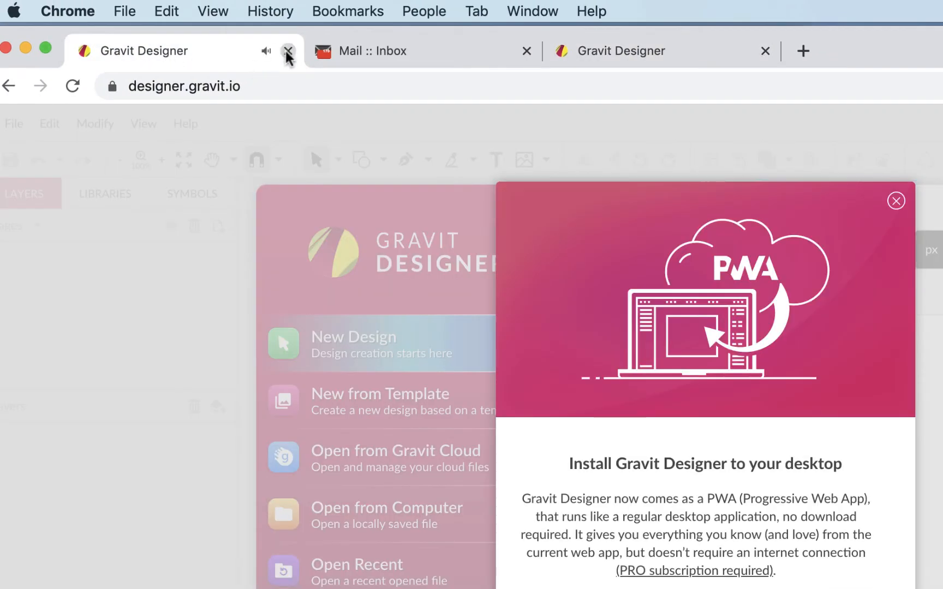
{"action": "left_click", "coordinate": [288, 52]}
{"action": "left_click", "coordinate": [438, 56]}
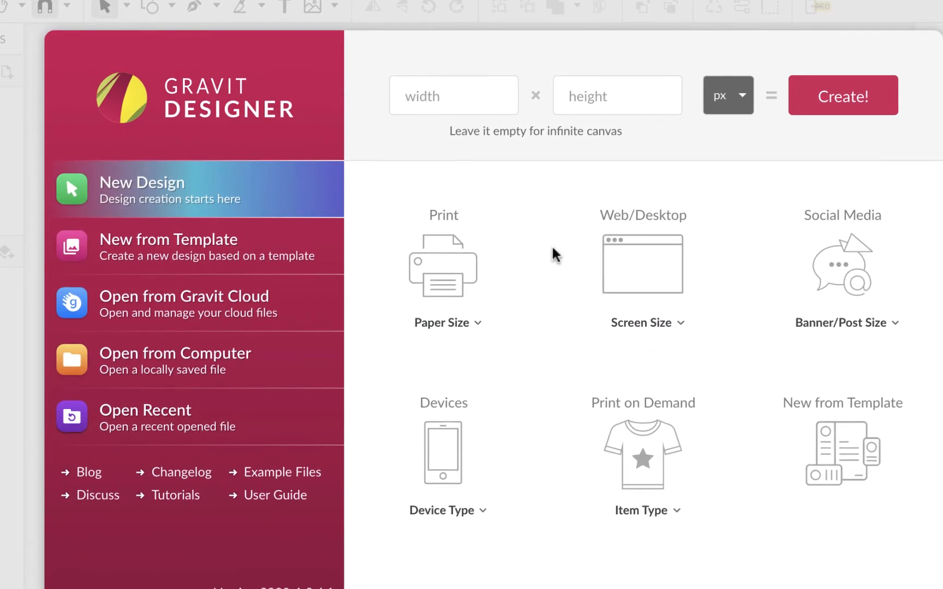
Create a new print design with the US-Letter Portrait (8.5x11 in) paper size.
{"action": "left_click", "coordinate": [477, 323]}
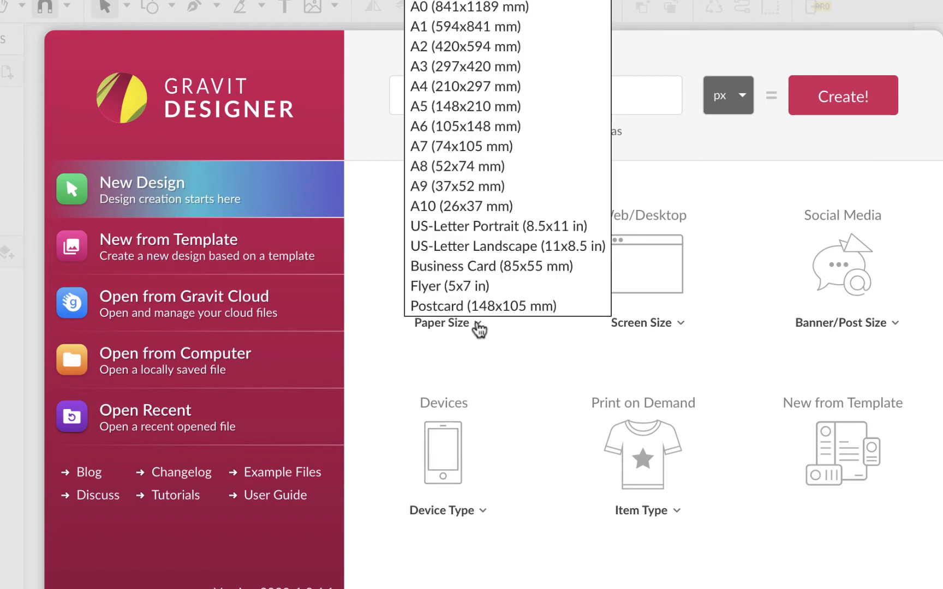
{"action": "left_click", "coordinate": [482, 232]}
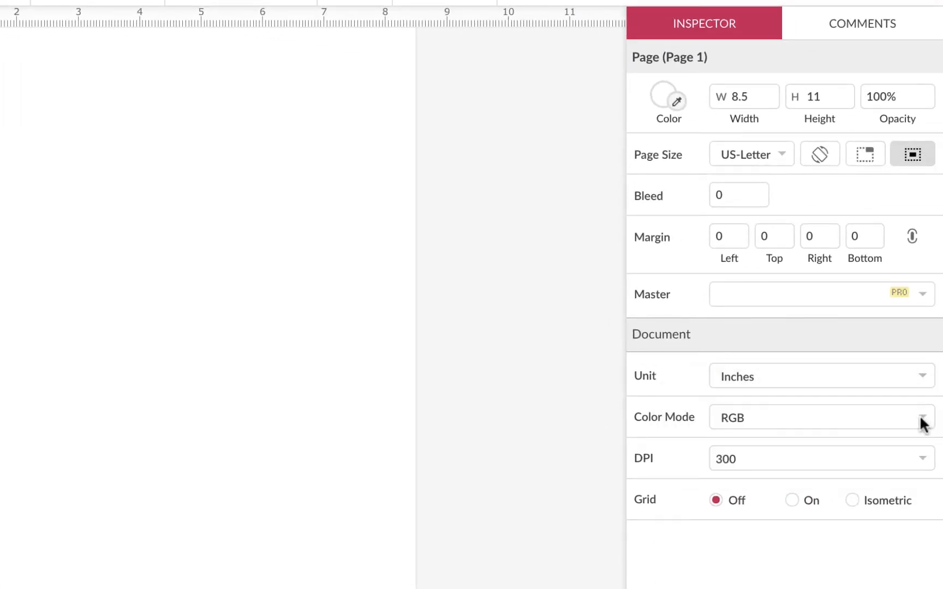
Try to change the document's color mode to CMYK, and dismiss the PRO subscription offer.
{"action": "left_click", "coordinate": [919, 420]}
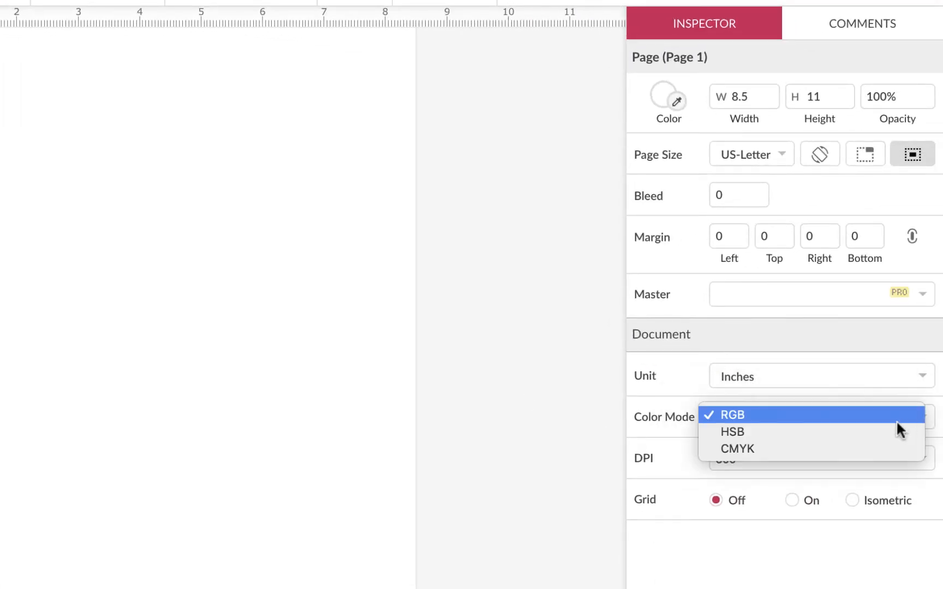
{"action": "left_click", "coordinate": [823, 449]}
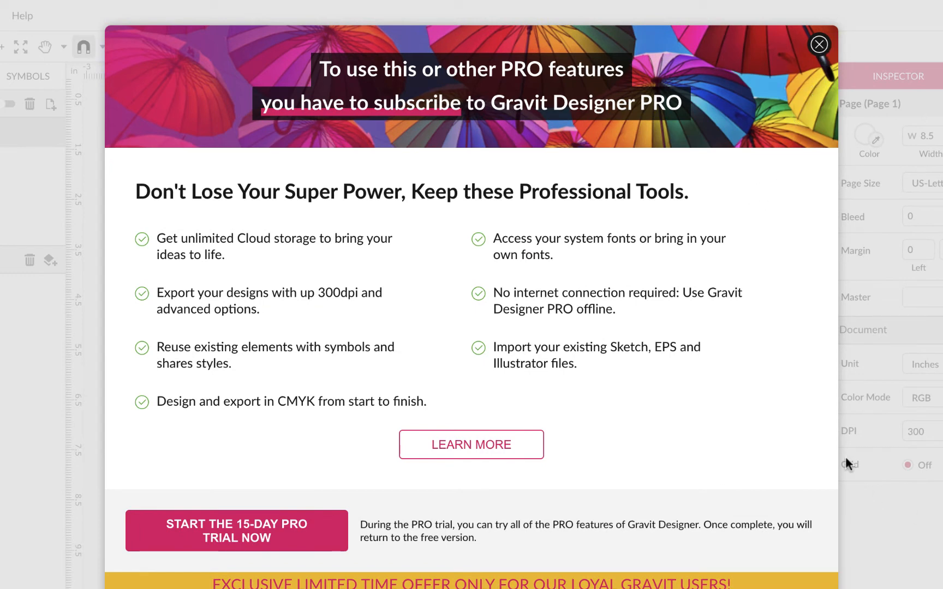
{"action": "left_click", "coordinate": [819, 43]}
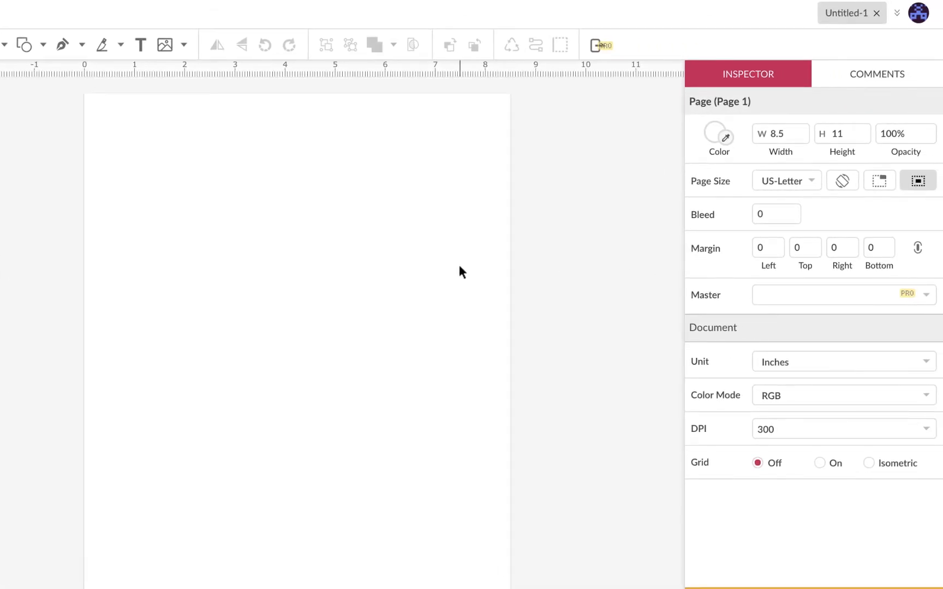
Switch the page size to US-Letter Landscape, and return it to US-Letter Portrait.
{"action": "left_click", "coordinate": [786, 183]}
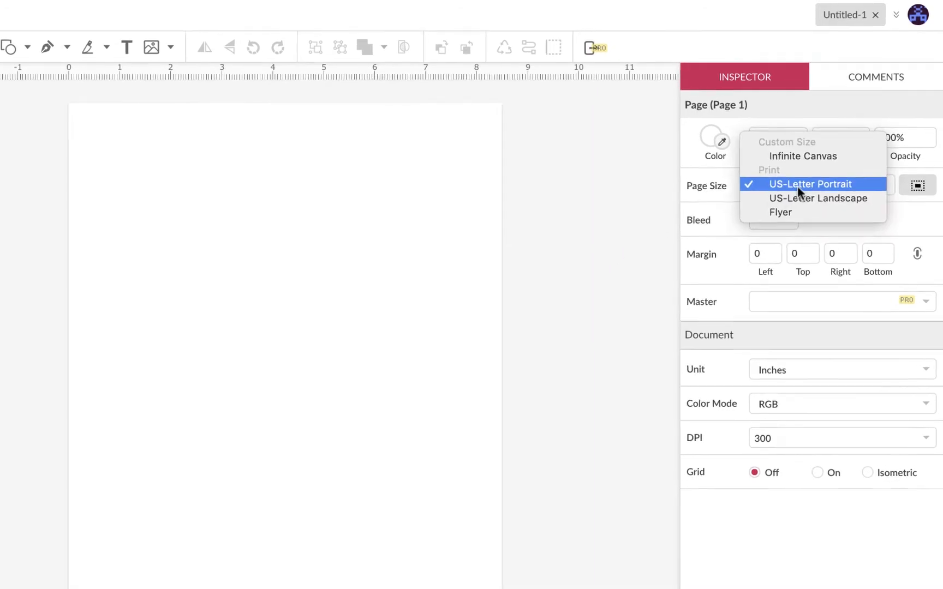
{"action": "left_click", "coordinate": [798, 198]}
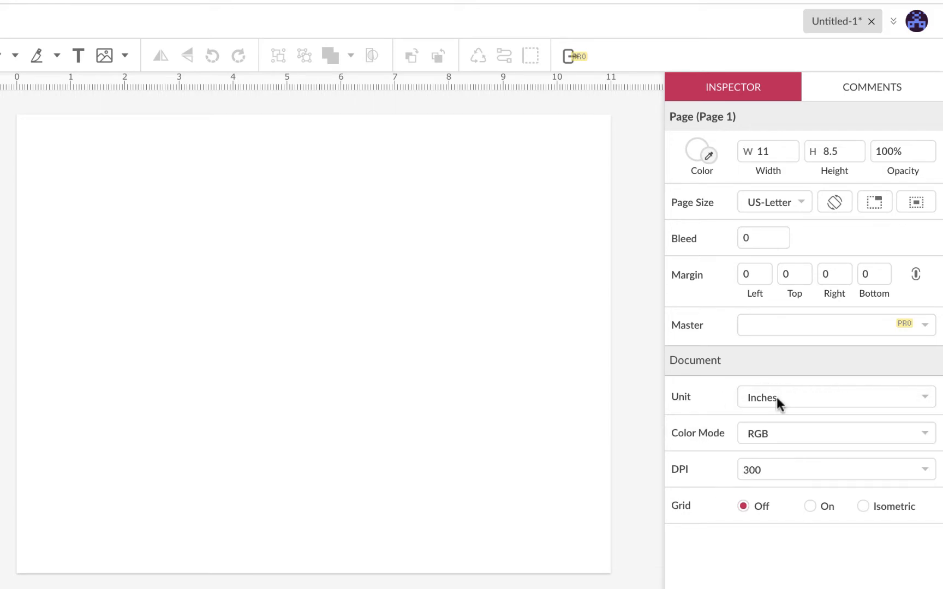
{"action": "left_click", "coordinate": [775, 202]}
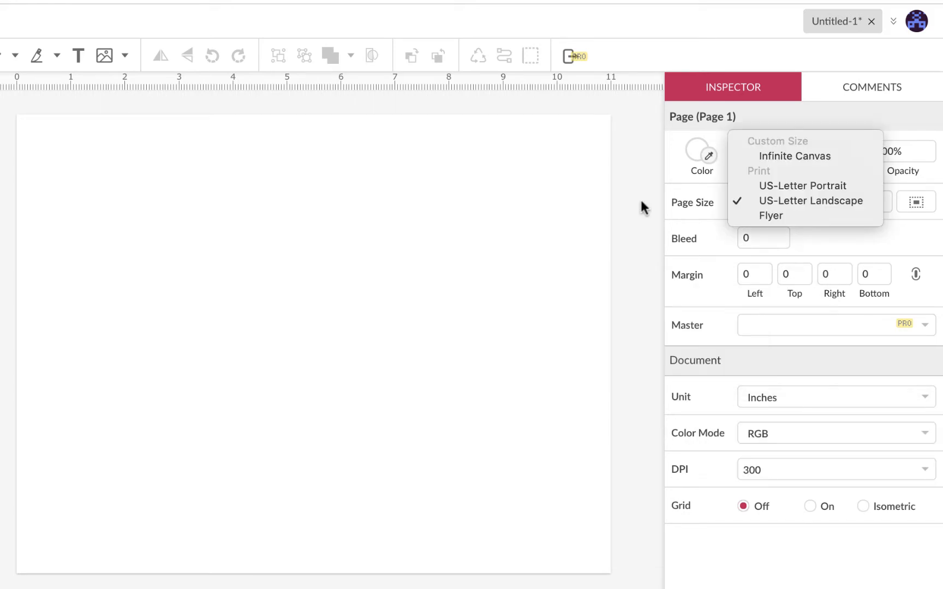
{"action": "left_click", "coordinate": [776, 186]}
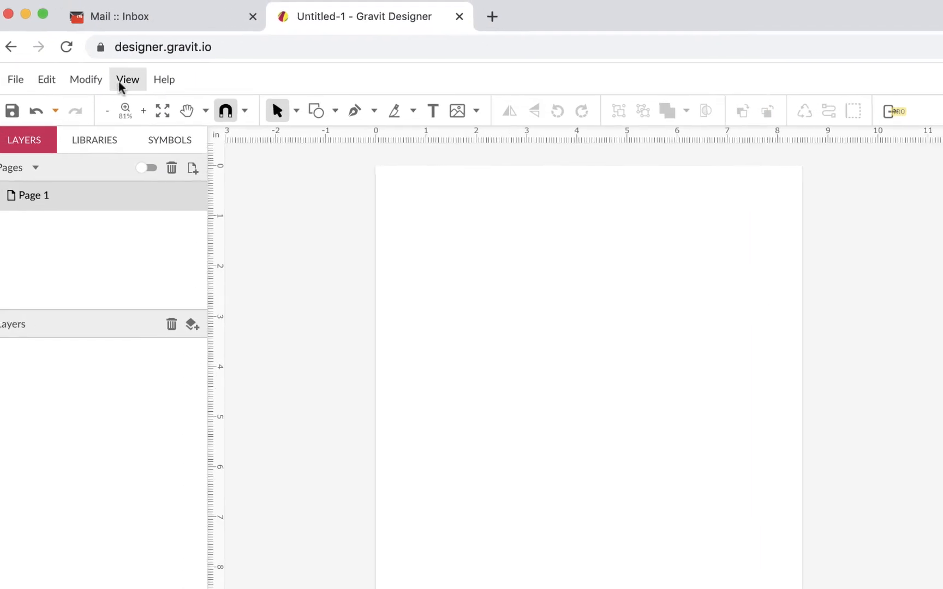
Hide the canvas rulers and show them again.
{"action": "left_click", "coordinate": [134, 80]}
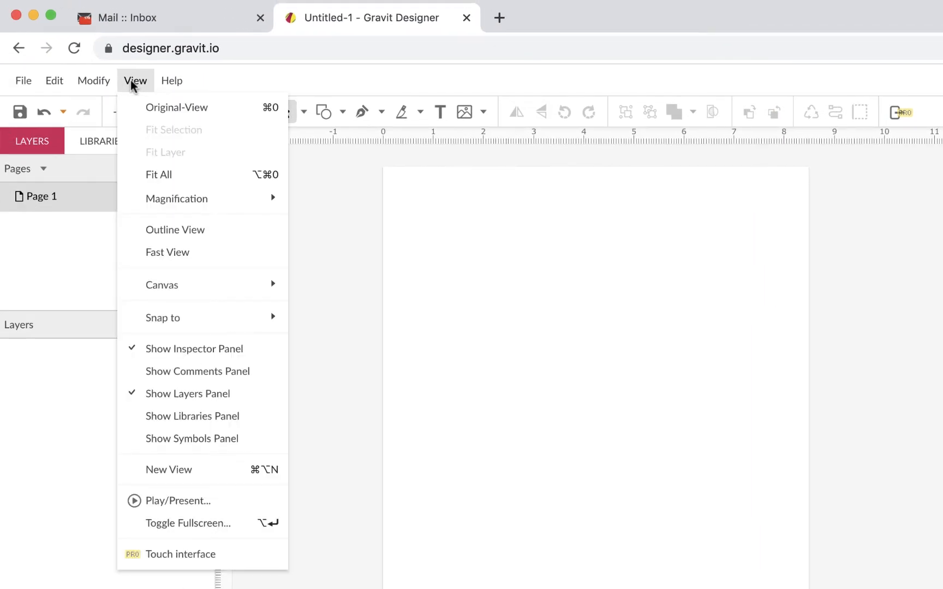
{"action": "mouse_move", "coordinate": [170, 283]}
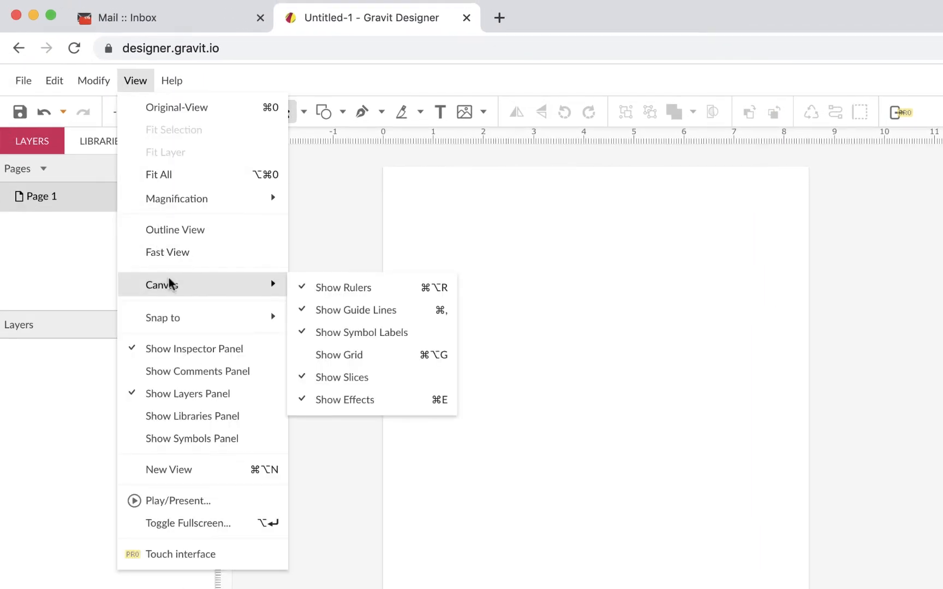
{"action": "left_click", "coordinate": [355, 295]}
{"action": "left_click", "coordinate": [141, 88]}
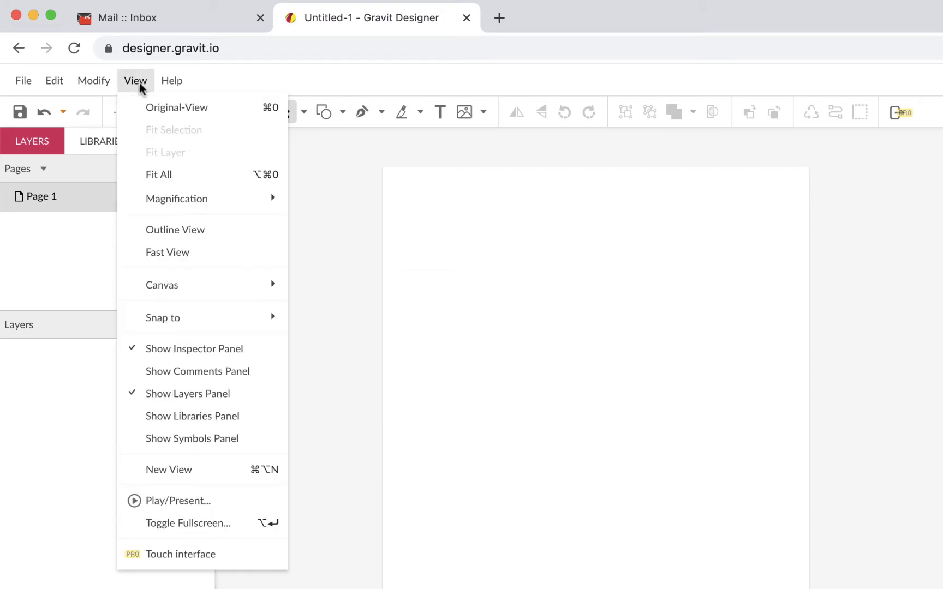
{"action": "mouse_move", "coordinate": [179, 286]}
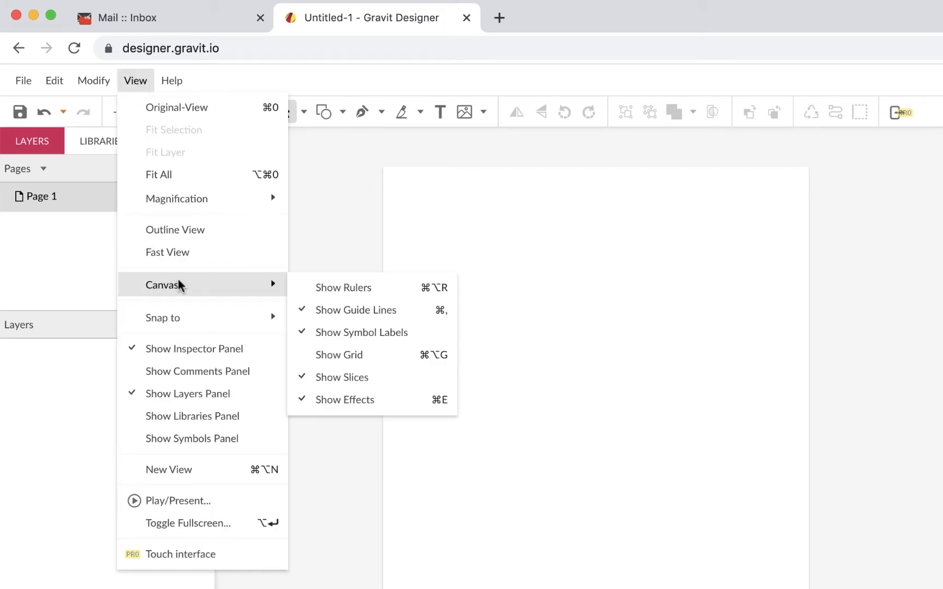
{"action": "left_click", "coordinate": [332, 293]}
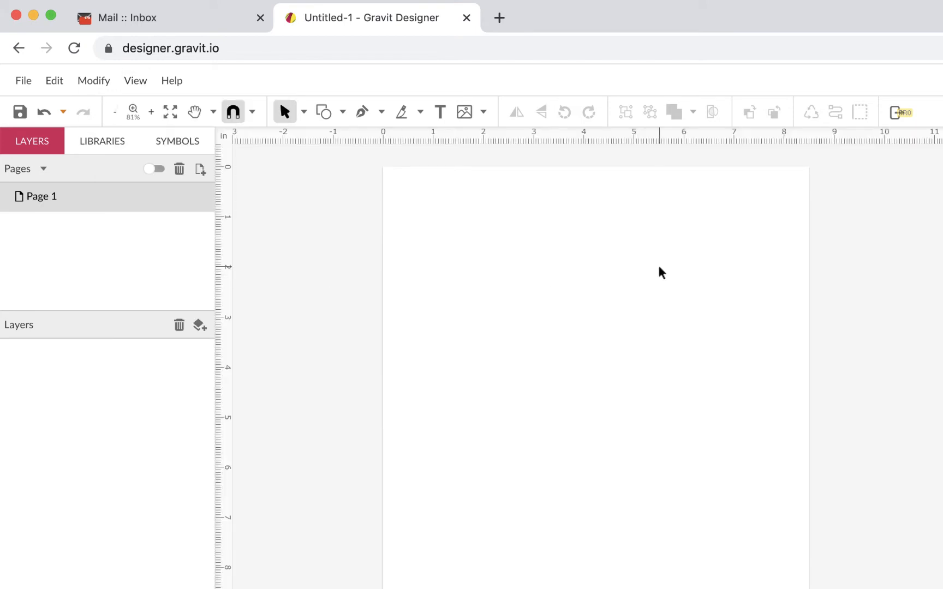
Place a horizontal guide at about 2.8 in and a vertical guide at about 3.9 in, and remove both.
{"action": "left_click_drag", "start_coordinate": [656, 137], "coordinate": [673, 307]}
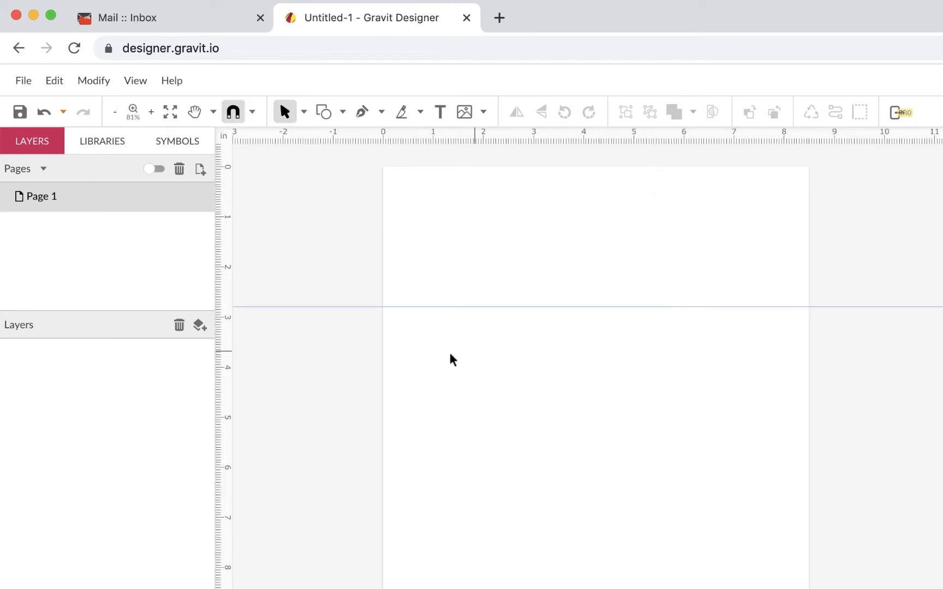
{"action": "left_click_drag", "start_coordinate": [226, 386], "coordinate": [580, 382]}
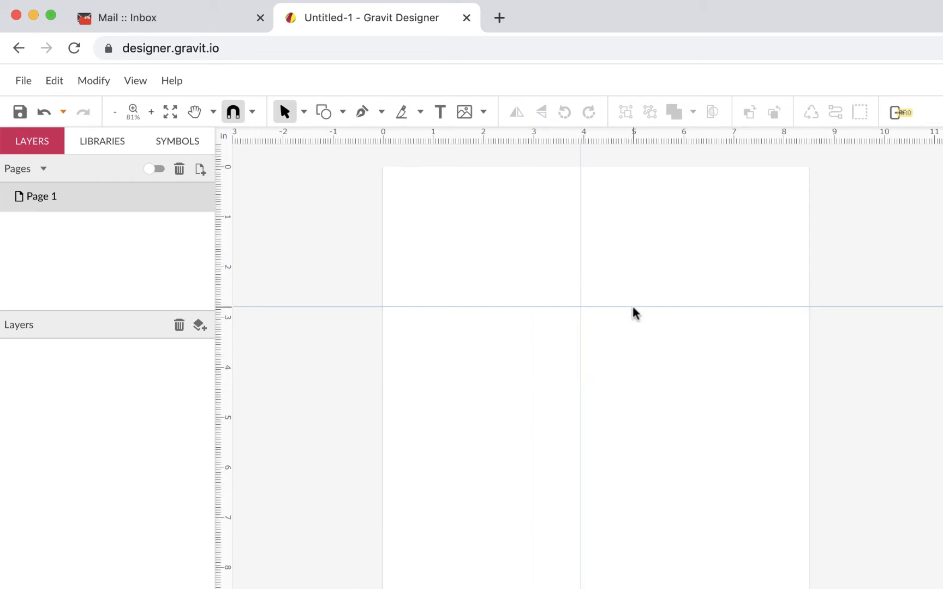
{"action": "left_click_drag", "start_coordinate": [633, 308], "coordinate": [638, 132]}
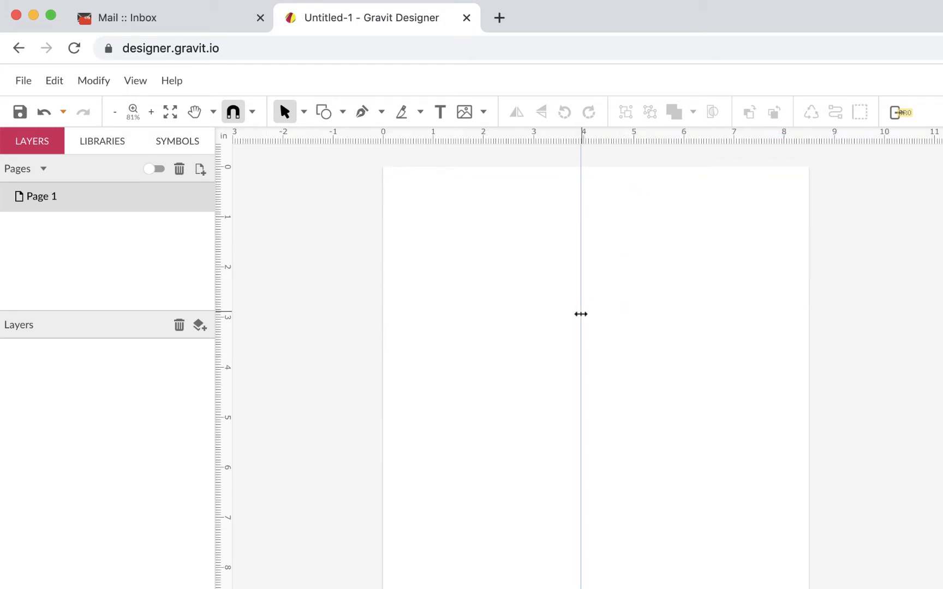
{"action": "left_click_drag", "start_coordinate": [580, 313], "coordinate": [224, 322]}
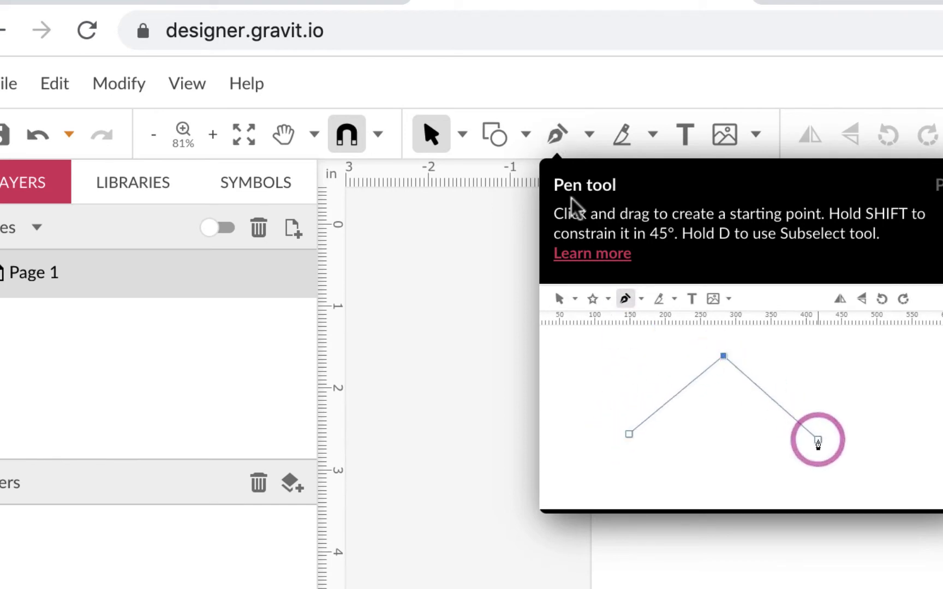
Turn off the display of enhanced tooltips.
{"action": "left_click", "coordinate": [257, 88]}
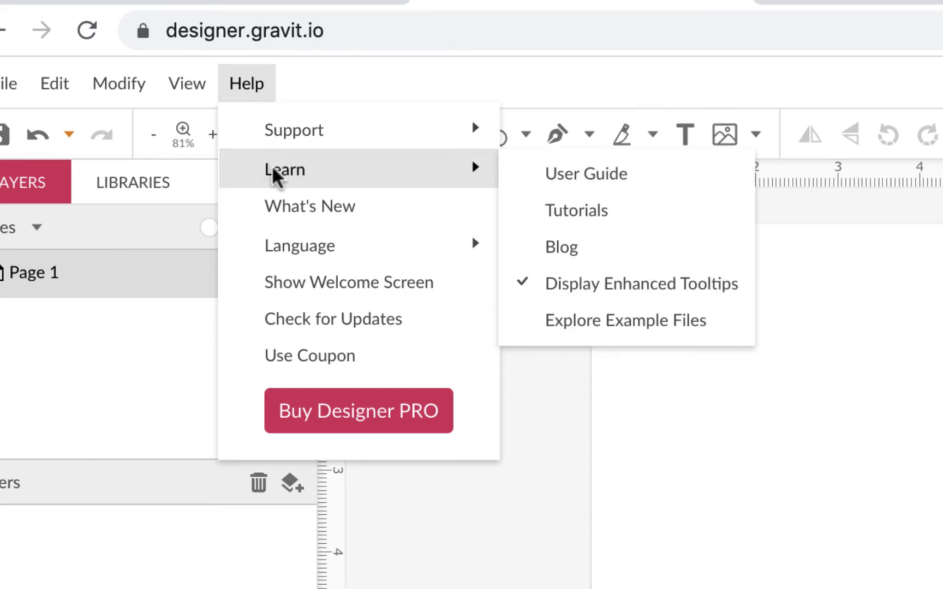
{"action": "mouse_move", "coordinate": [484, 177]}
{"action": "left_click", "coordinate": [585, 275]}
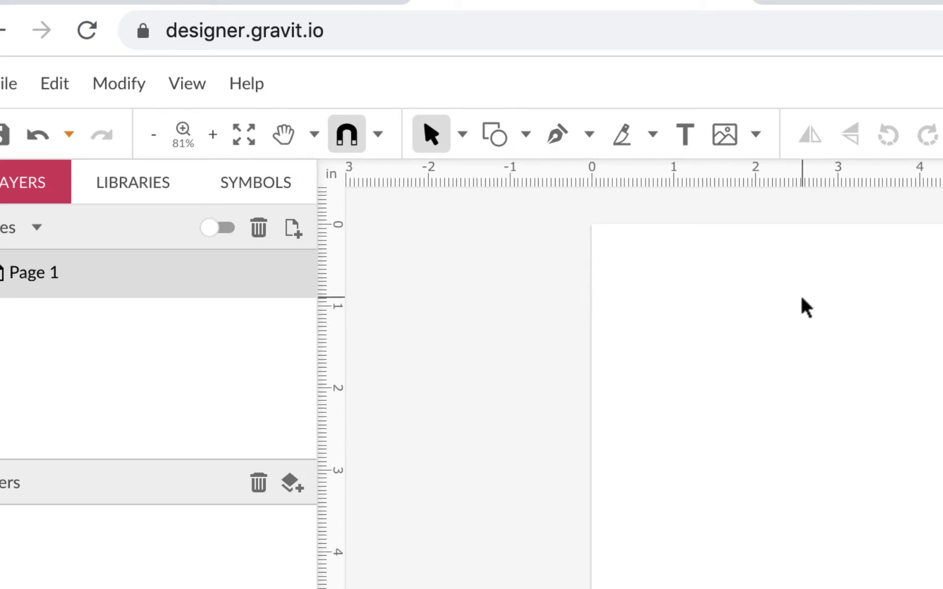
Draw a rectangle about 4.6 by 4 in on the page, starting at about X 2.1, Y 1.6 in.
{"action": "left_click", "coordinate": [526, 134]}
{"action": "left_click", "coordinate": [545, 229]}
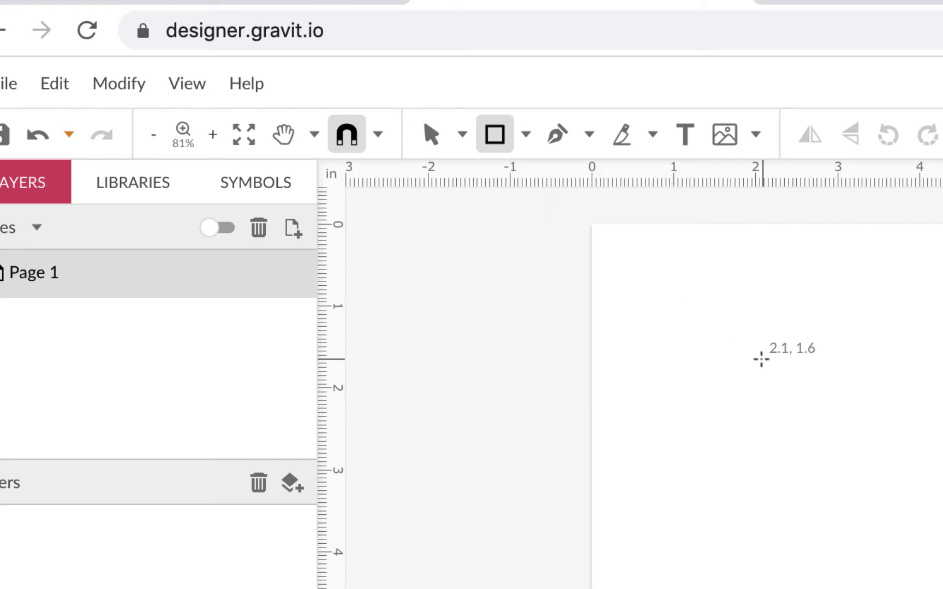
{"action": "left_click_drag", "start_coordinate": [761, 356], "coordinate": [942, 588]}
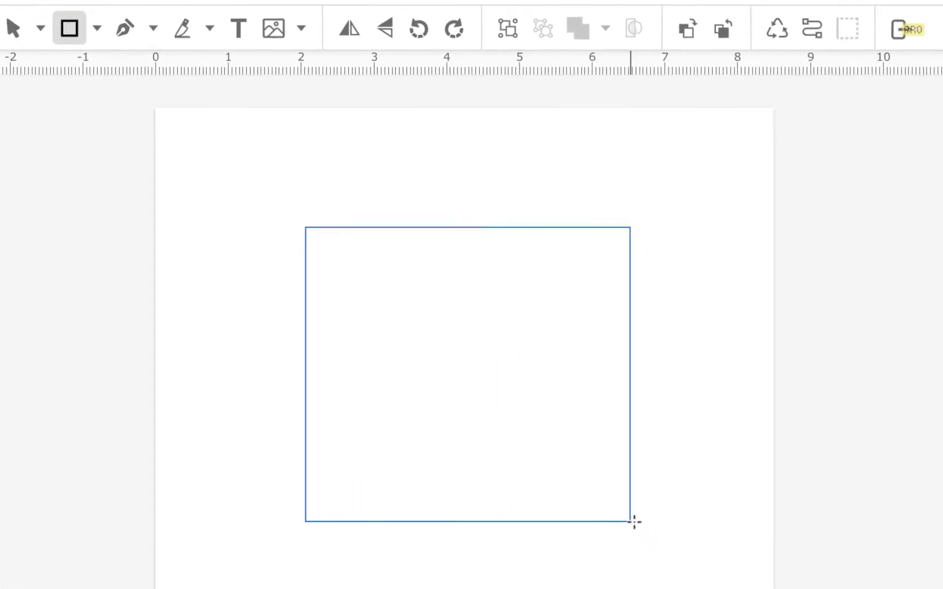
{"action": "left_click_drag", "start_coordinate": [634, 522], "coordinate": [638, 522]}
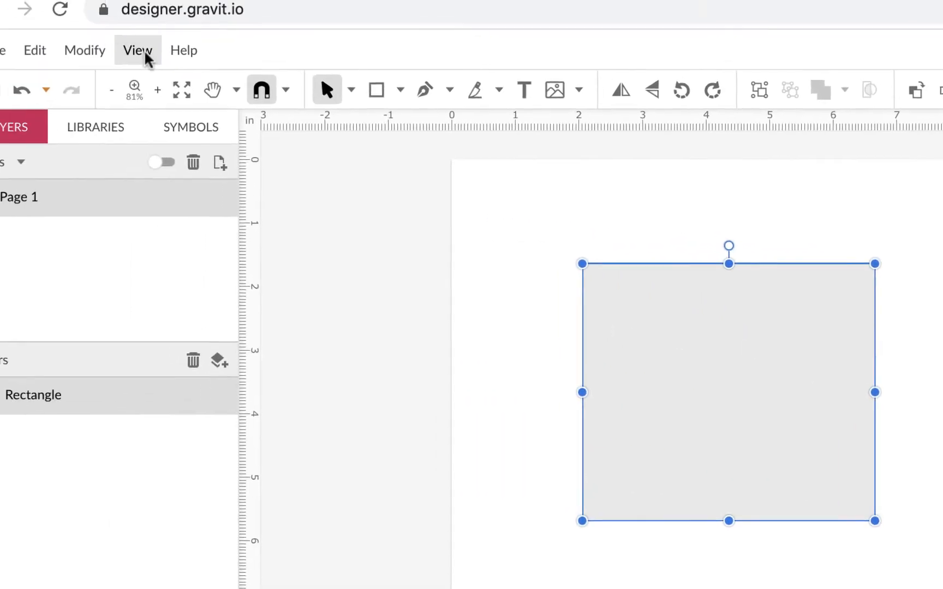
Switch the canvas to Outline View and back to the normal view.
{"action": "left_click", "coordinate": [139, 52]}
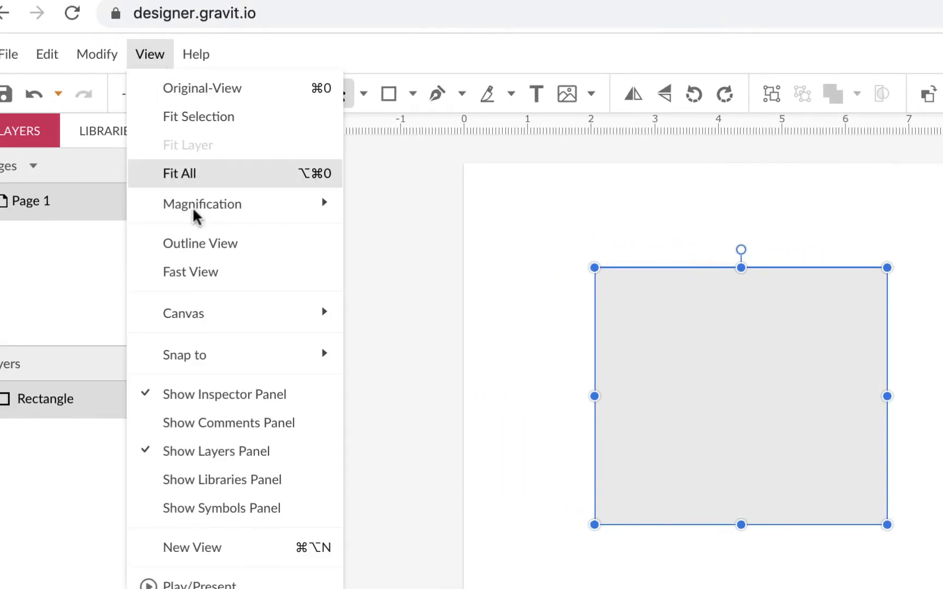
{"action": "left_click", "coordinate": [216, 245]}
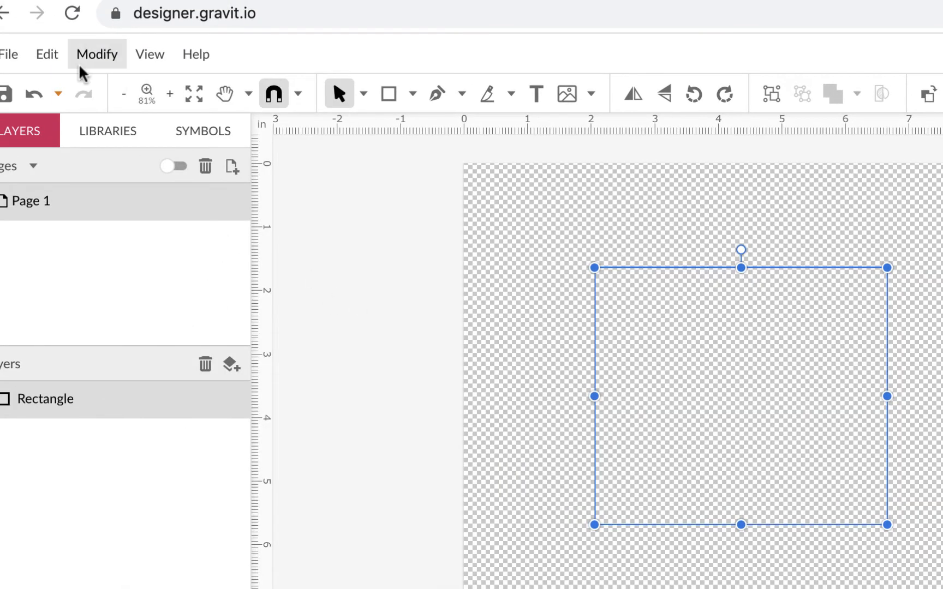
{"action": "left_click", "coordinate": [153, 58]}
{"action": "left_click", "coordinate": [198, 242]}
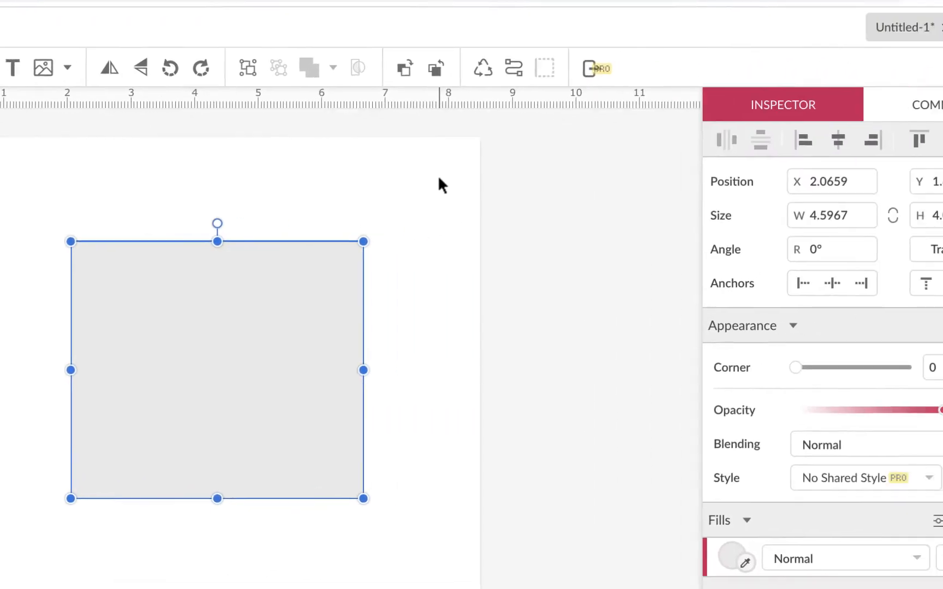
With the rectangle deselected, set the page color's alpha to 0% for a transparent page, and restore it to 100%.
{"action": "left_click", "coordinate": [352, 173]}
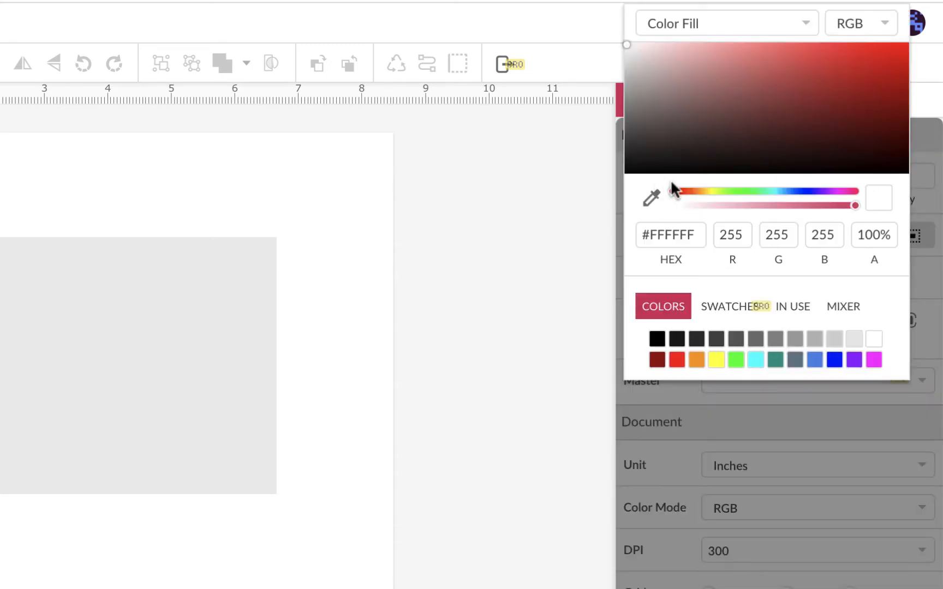
{"action": "left_click", "coordinate": [868, 238]}
{"action": "left_click_drag", "start_coordinate": [867, 236], "coordinate": [868, 237]}
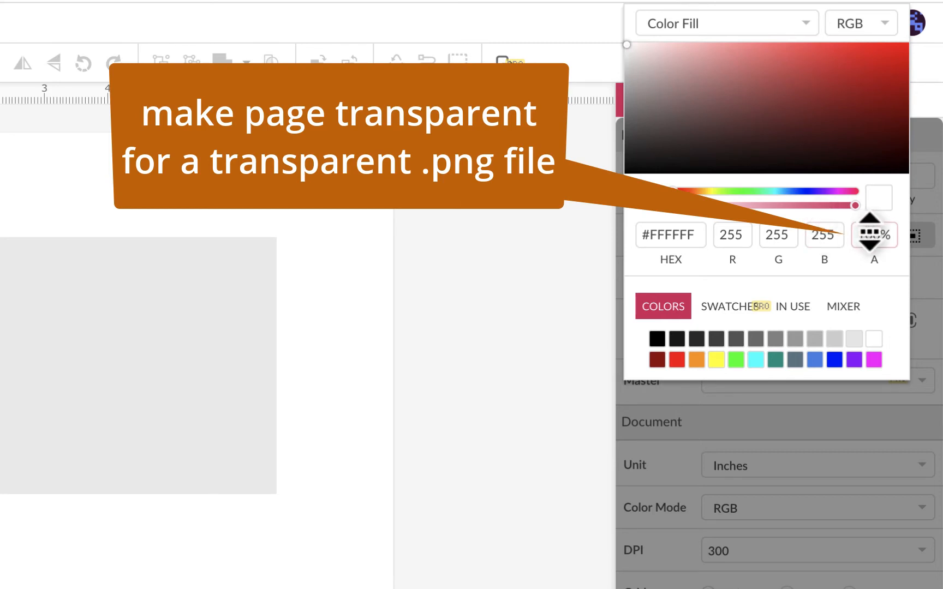
{"action": "left_click_drag", "start_coordinate": [871, 240], "coordinate": [880, 478]}
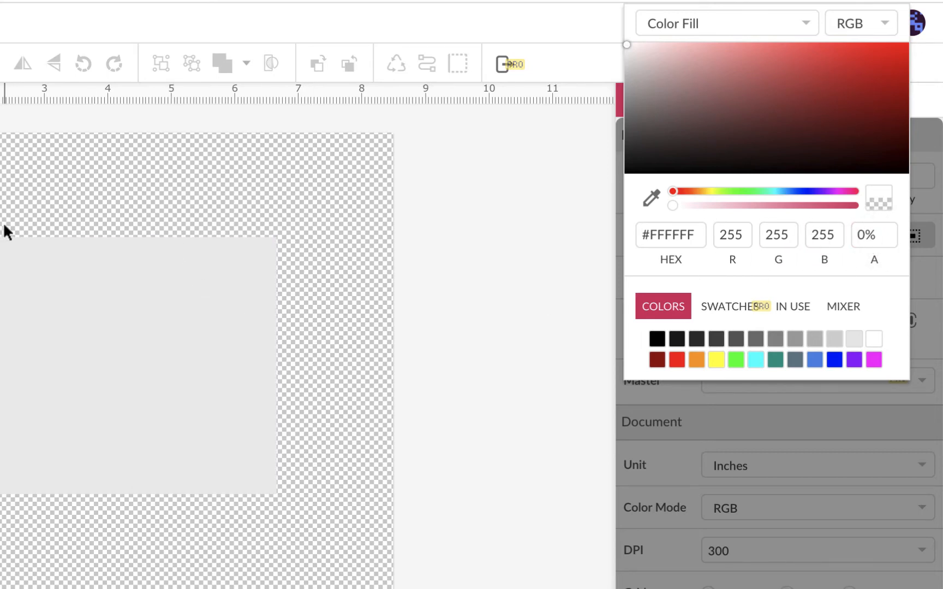
{"action": "left_click_drag", "start_coordinate": [874, 234], "coordinate": [882, 87]}
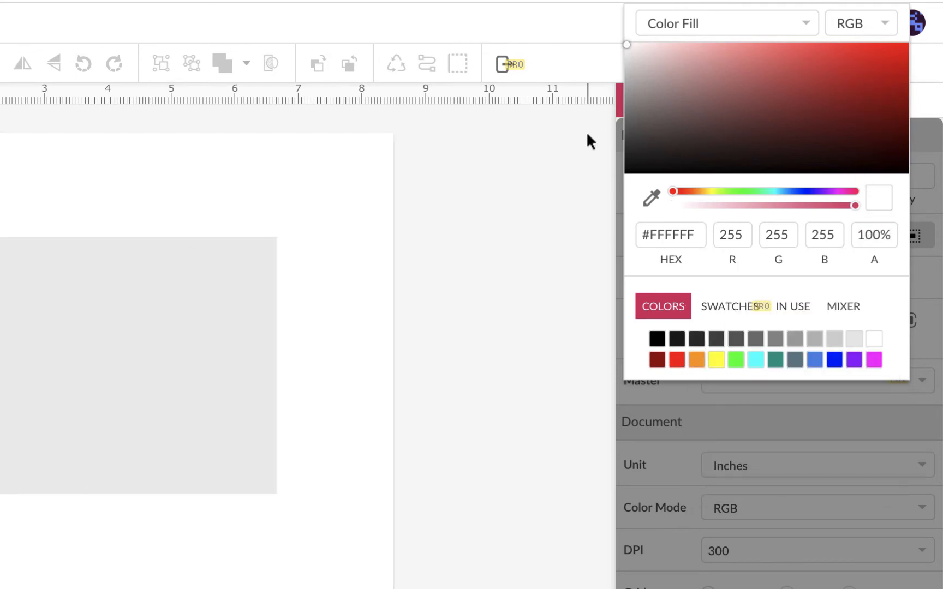
Select the rectangle, then enlarge and move it to about 5 by 4.6 in, at about X 1.5, Y 1 in.
{"action": "left_click", "coordinate": [419, 204]}
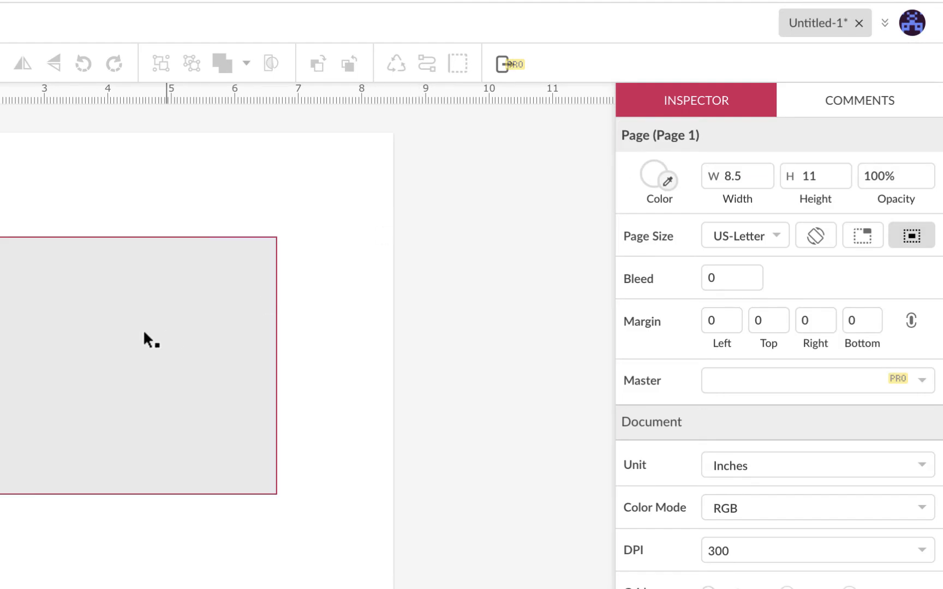
{"action": "left_click", "coordinate": [120, 328]}
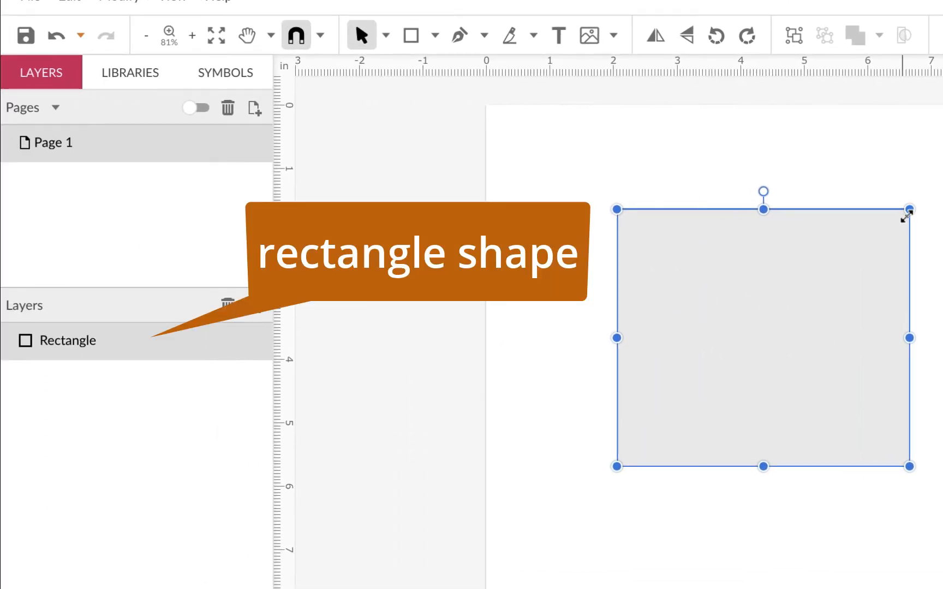
{"action": "left_click_drag", "start_coordinate": [909, 210], "coordinate": [908, 187]}
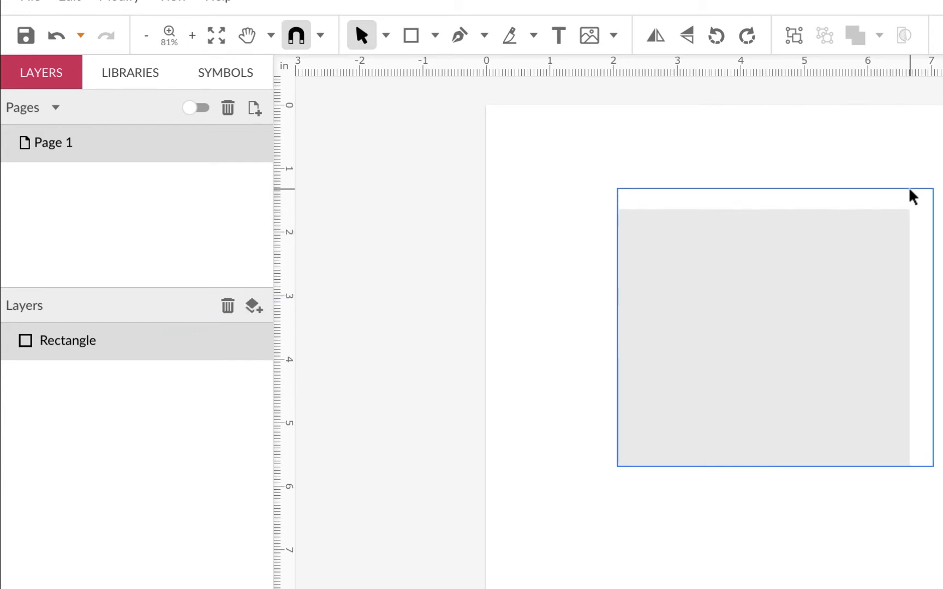
{"action": "left_click_drag", "start_coordinate": [863, 266], "coordinate": [829, 266]}
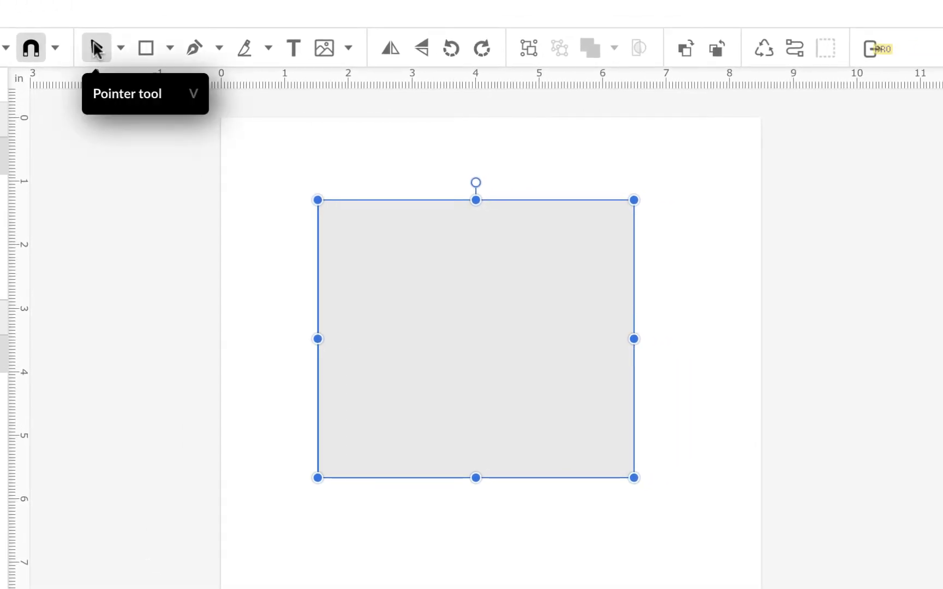
{"action": "mouse_move", "coordinate": [634, 200]}
{"action": "left_mouse_down"}
{"action": "mouse_move", "coordinate": [692, 152]}
{"action": "mouse_move", "coordinate": [612, 222]}
{"action": "mouse_move", "coordinate": [705, 162]}
{"action": "mouse_move", "coordinate": [629, 208]}
{"action": "mouse_move", "coordinate": [652, 193]}
{"action": "mouse_move", "coordinate": [633, 201]}
{"action": "left_mouse_up"}
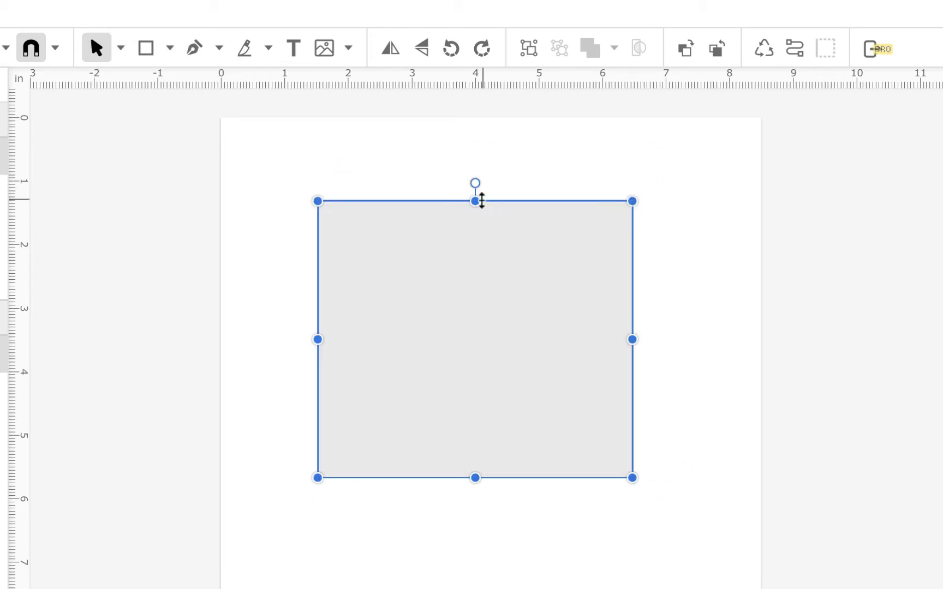
{"action": "left_click_drag", "start_coordinate": [477, 199], "coordinate": [478, 183]}
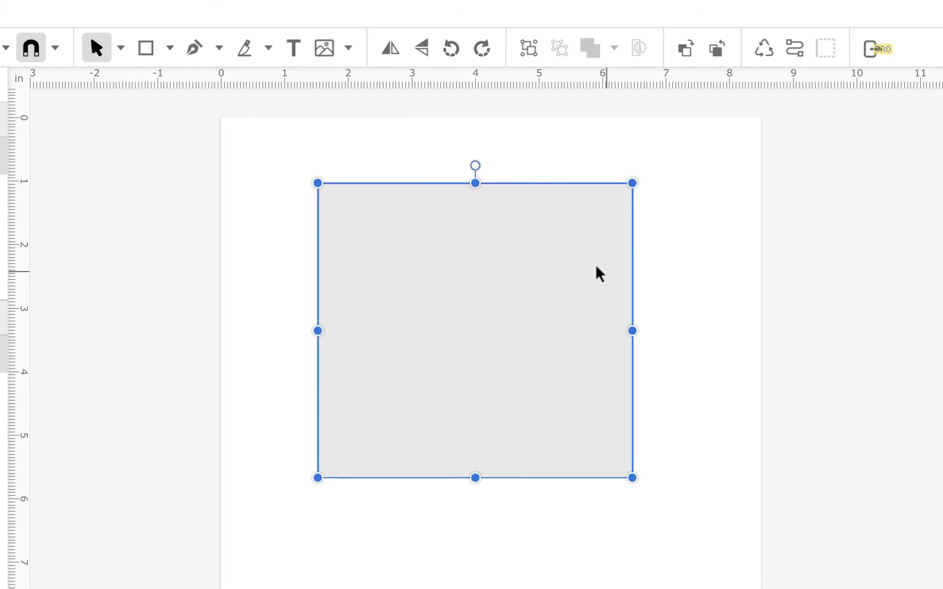
{"action": "mouse_move", "coordinate": [635, 330]}
{"action": "left_mouse_down"}
{"action": "mouse_move", "coordinate": [678, 332]}
{"action": "mouse_move", "coordinate": [634, 322]}
{"action": "left_mouse_up"}
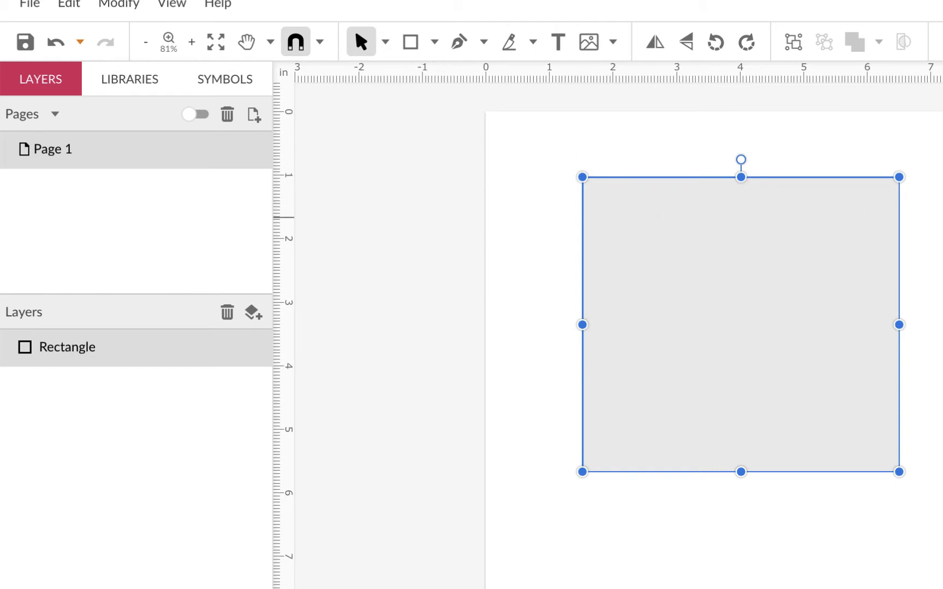
With the Subselect tool, try adjusting the rectangle's upper-left corner handle, and convert the rectangle to a path.
{"action": "left_click", "coordinate": [384, 43]}
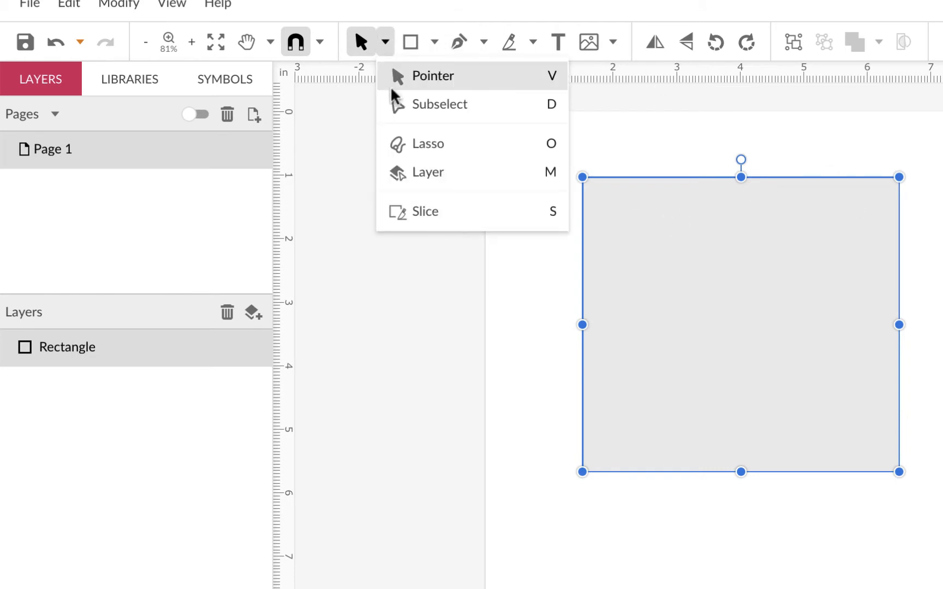
{"action": "left_click", "coordinate": [468, 112]}
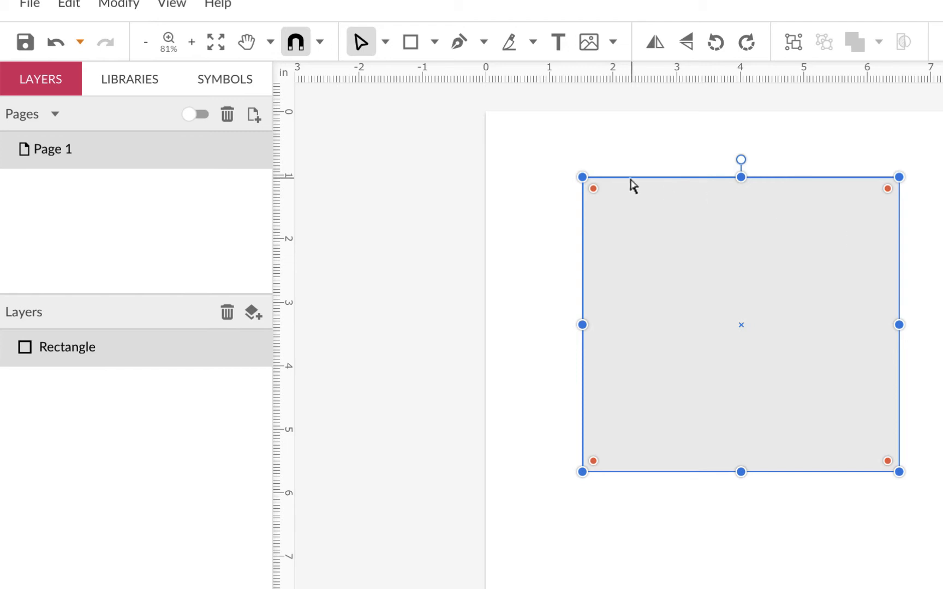
{"action": "left_click_drag", "start_coordinate": [593, 189], "coordinate": [587, 154]}
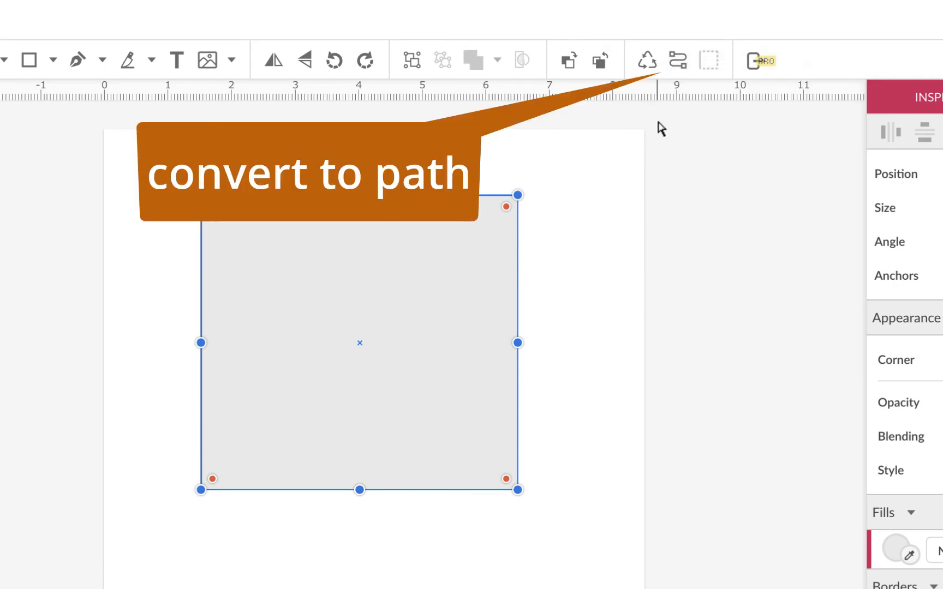
{"action": "left_click", "coordinate": [679, 63]}
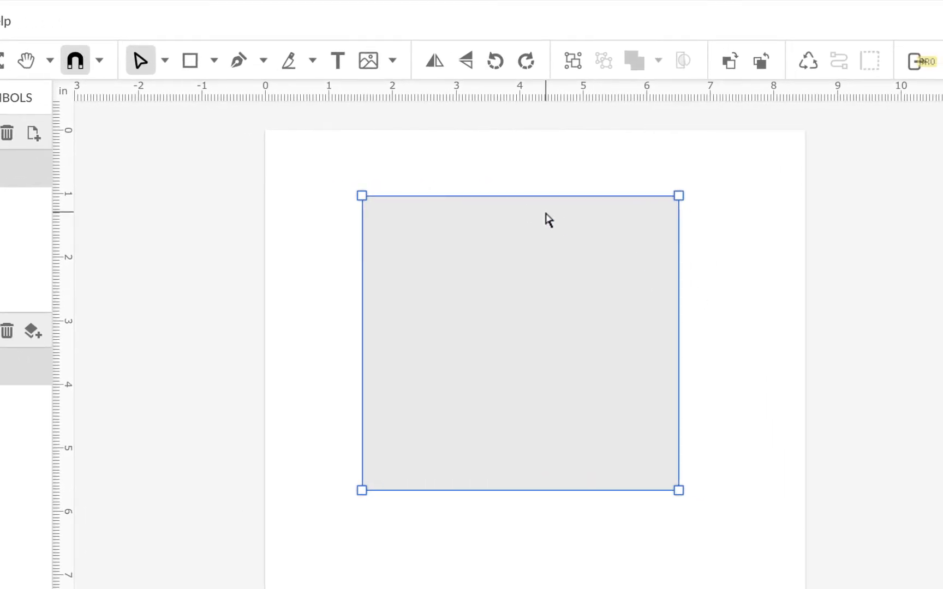
Add an anchor point near the middle of each of the path's four sides with the Subselect tool.
{"action": "left_click", "coordinate": [512, 196]}
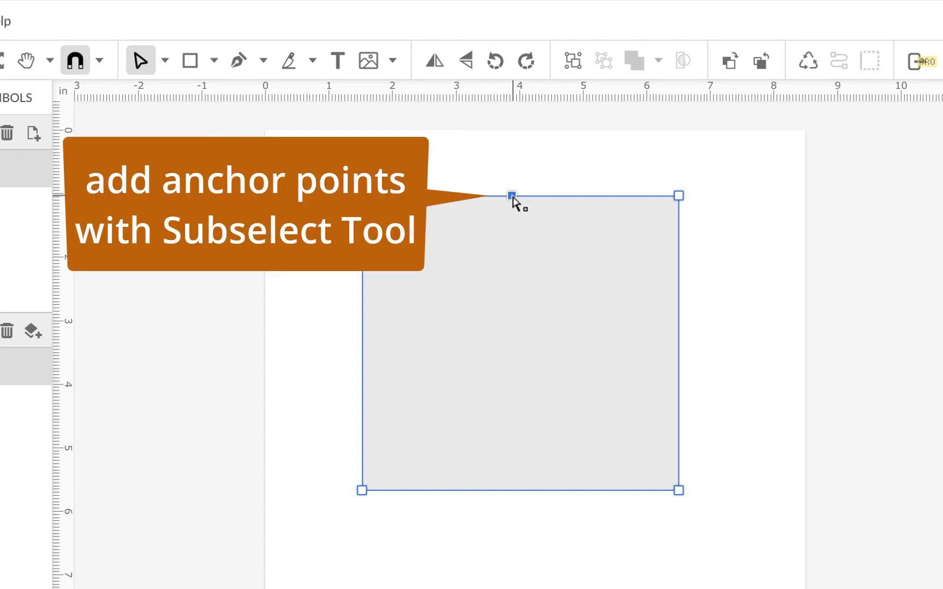
{"action": "left_click", "coordinate": [362, 333]}
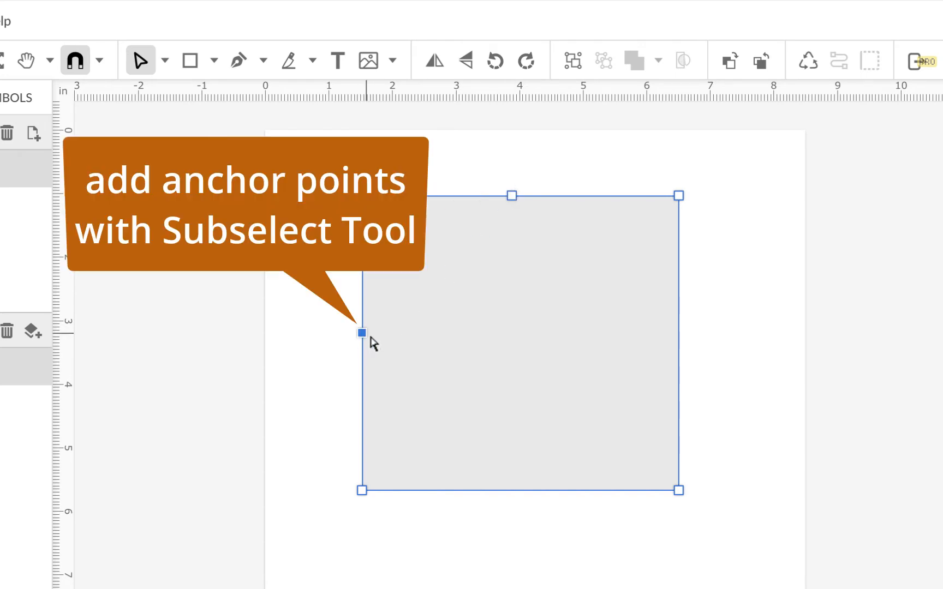
{"action": "left_click", "coordinate": [530, 491]}
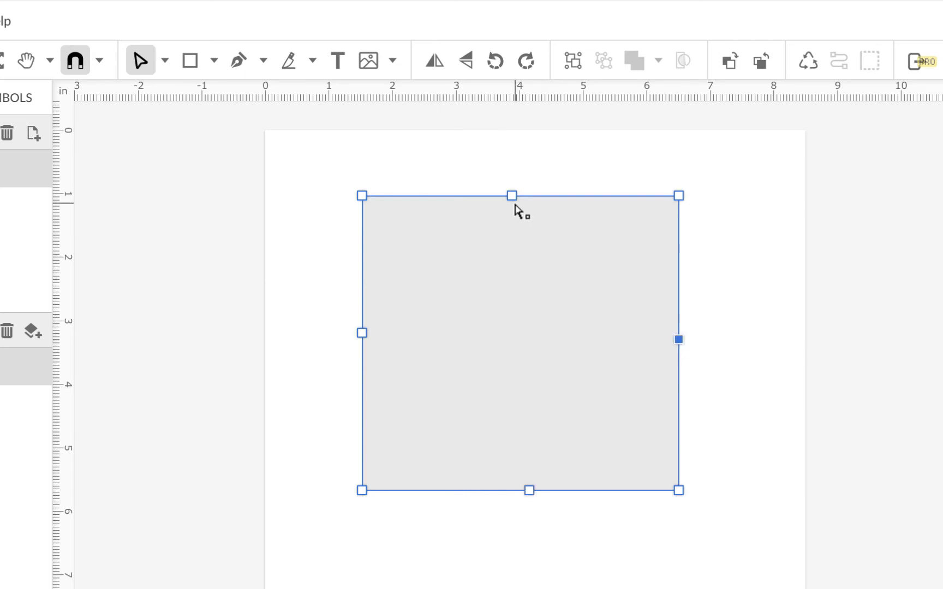
Pull the four mid-side anchor points in toward the center to form a four-pointed star.
{"action": "left_click_drag", "start_coordinate": [512, 195], "coordinate": [532, 309]}
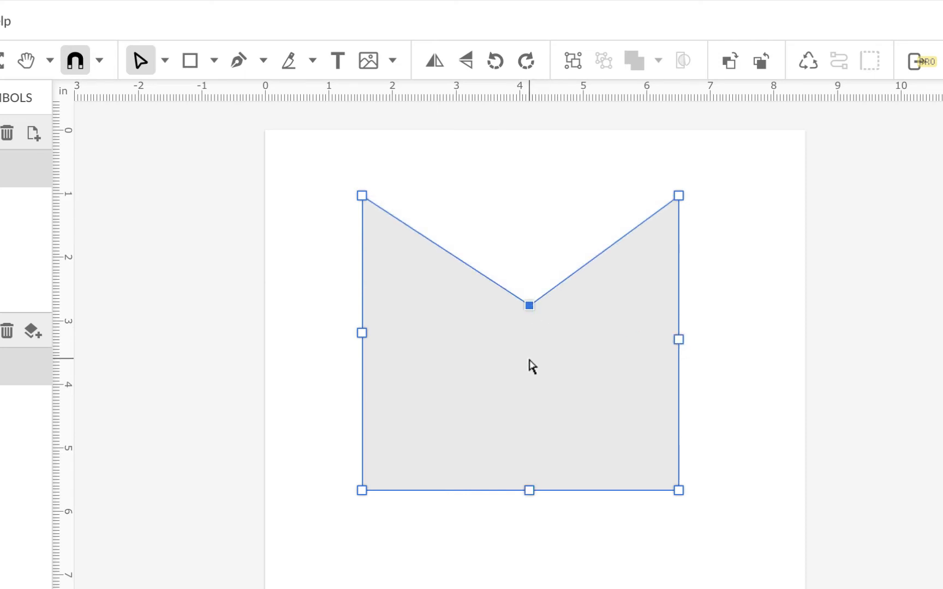
{"action": "left_click_drag", "start_coordinate": [529, 490], "coordinate": [530, 383]}
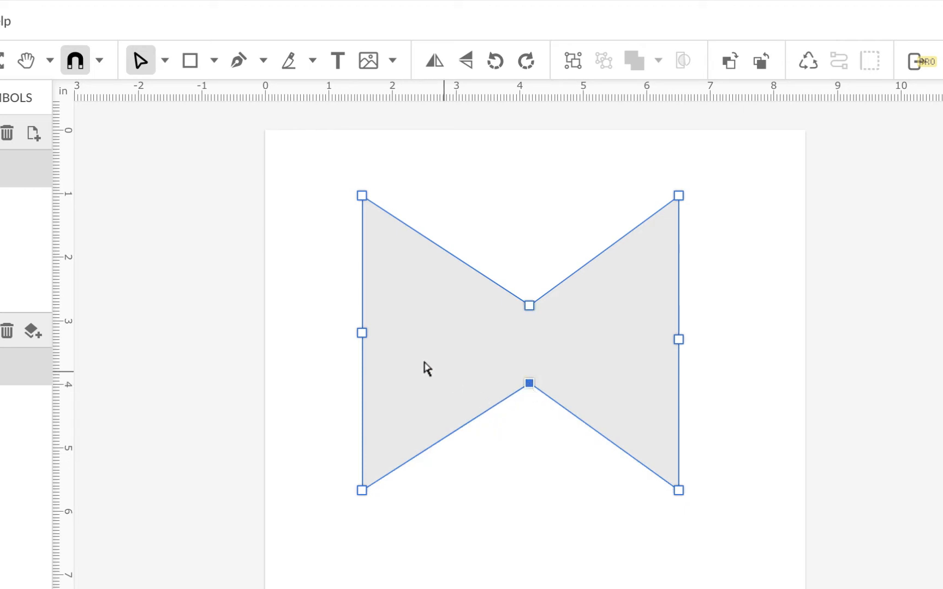
{"action": "left_click_drag", "start_coordinate": [362, 333], "coordinate": [466, 333]}
{"action": "left_click_drag", "start_coordinate": [678, 339], "coordinate": [585, 339]}
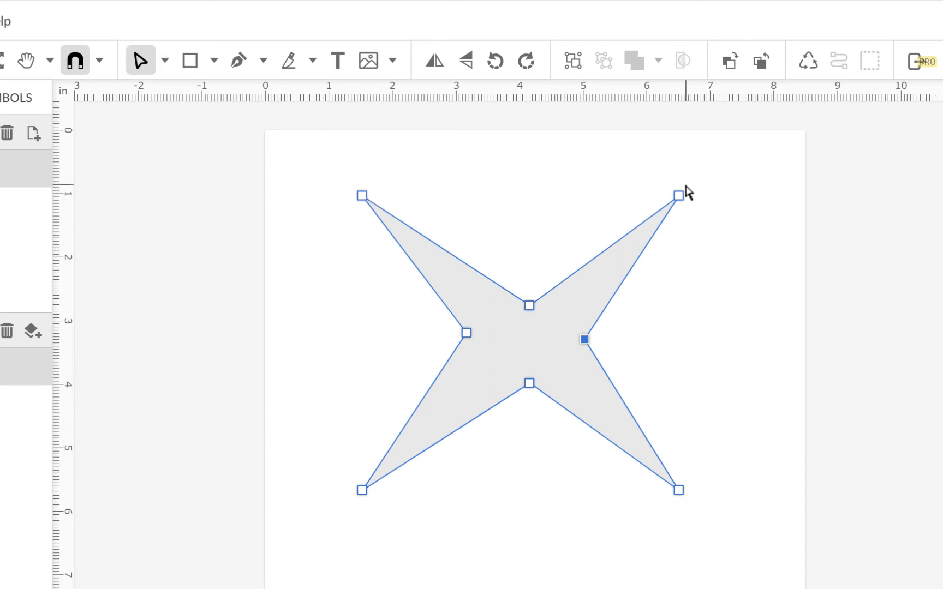
Give the star's upper-right tip a Mirrored joint and lengthen its handles to form a wide rounded petal.
{"action": "left_click", "coordinate": [656, 194]}
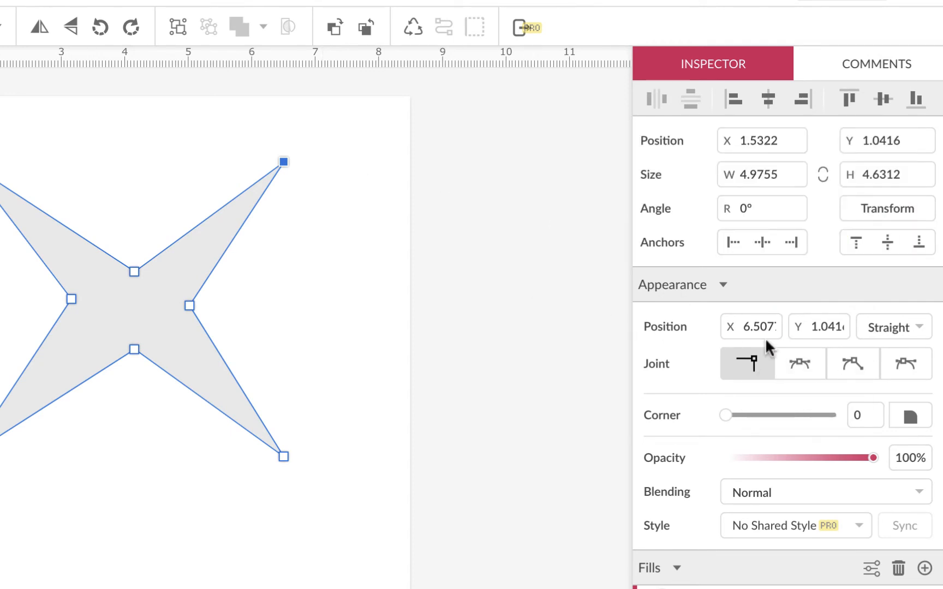
{"action": "left_click", "coordinate": [789, 369]}
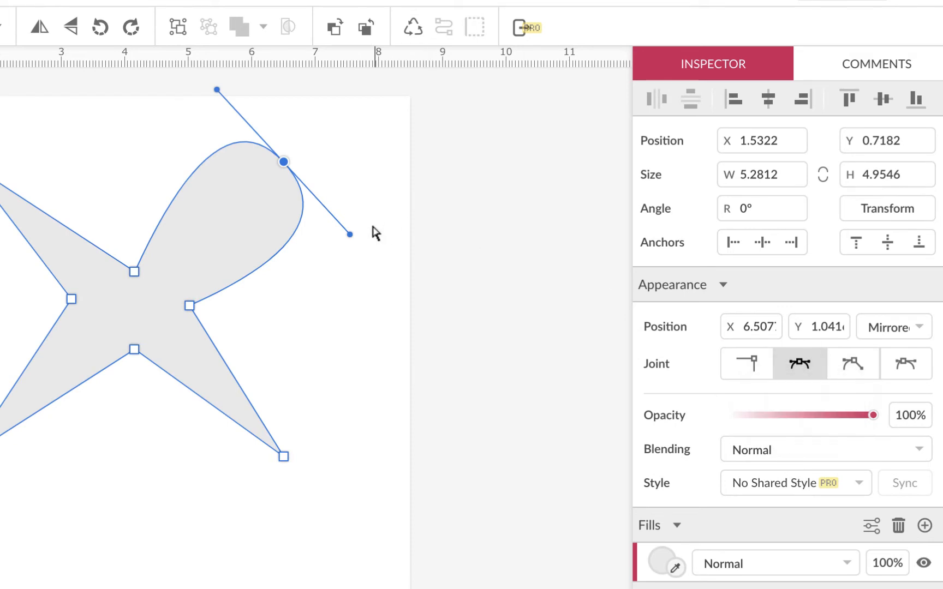
{"action": "left_click_drag", "start_coordinate": [349, 236], "coordinate": [423, 307]}
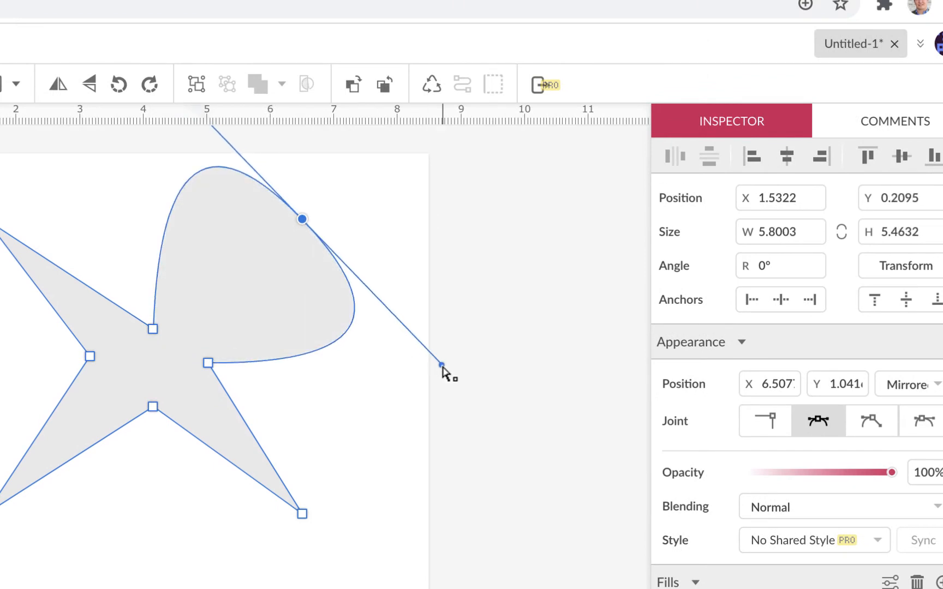
Give the other three tips Mirrored joints and stretch their handles into wide petals matching the upper-right one.
{"action": "left_click", "coordinate": [302, 514]}
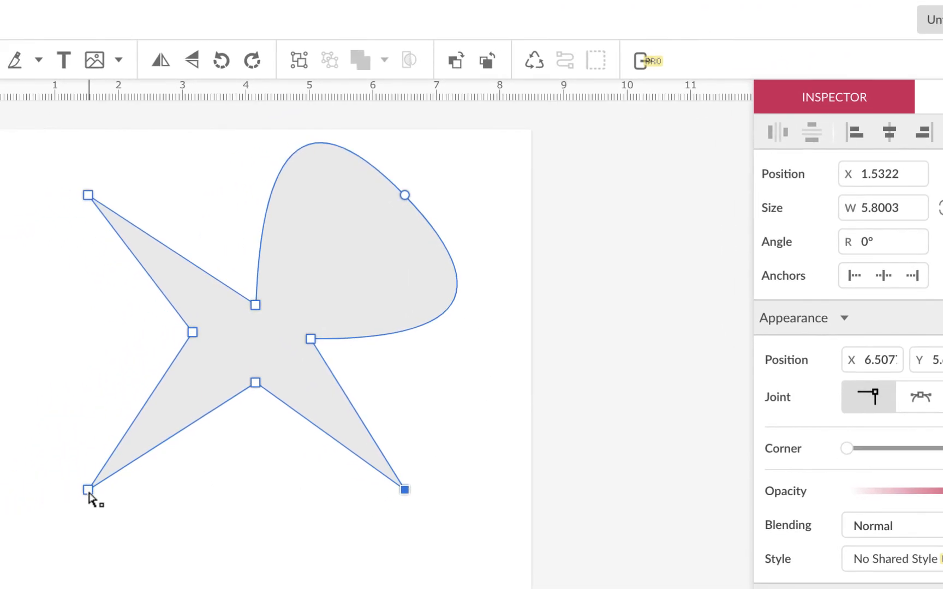
{"action": "left_click", "coordinate": [89, 196], "text": "shift"}
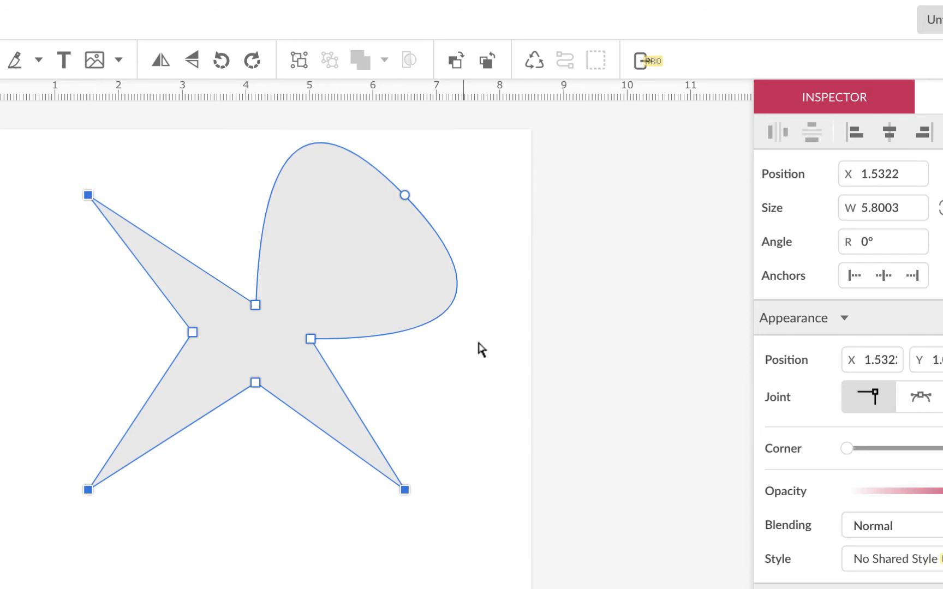
{"action": "left_click", "coordinate": [923, 398]}
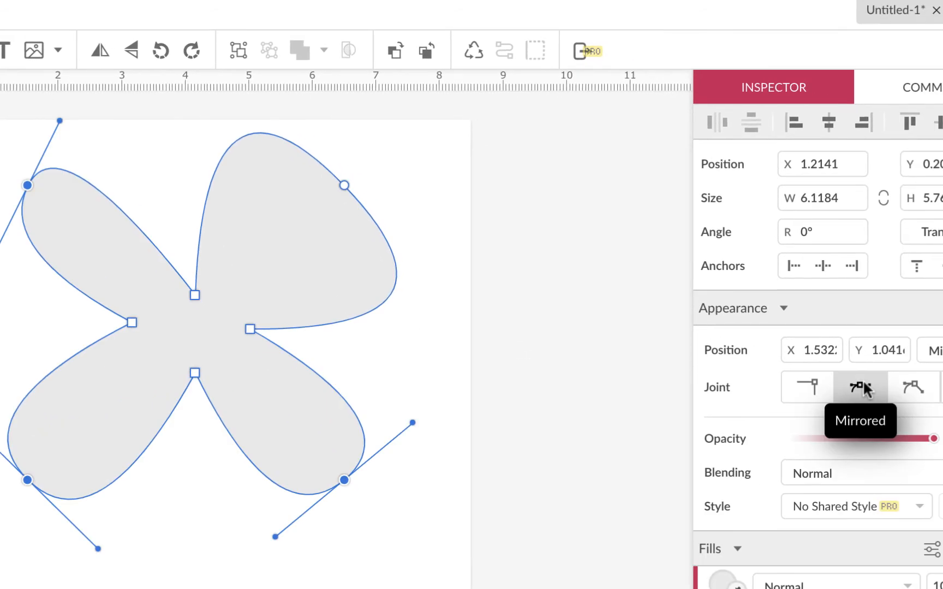
{"action": "left_click_drag", "start_coordinate": [412, 422], "coordinate": [458, 357]}
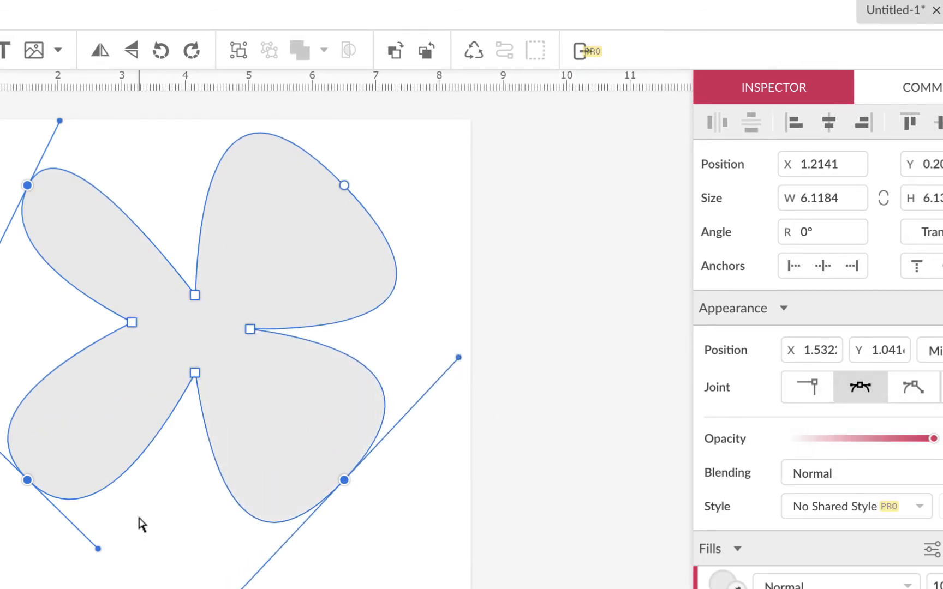
{"action": "left_click_drag", "start_coordinate": [37, 416], "coordinate": [89, 341]}
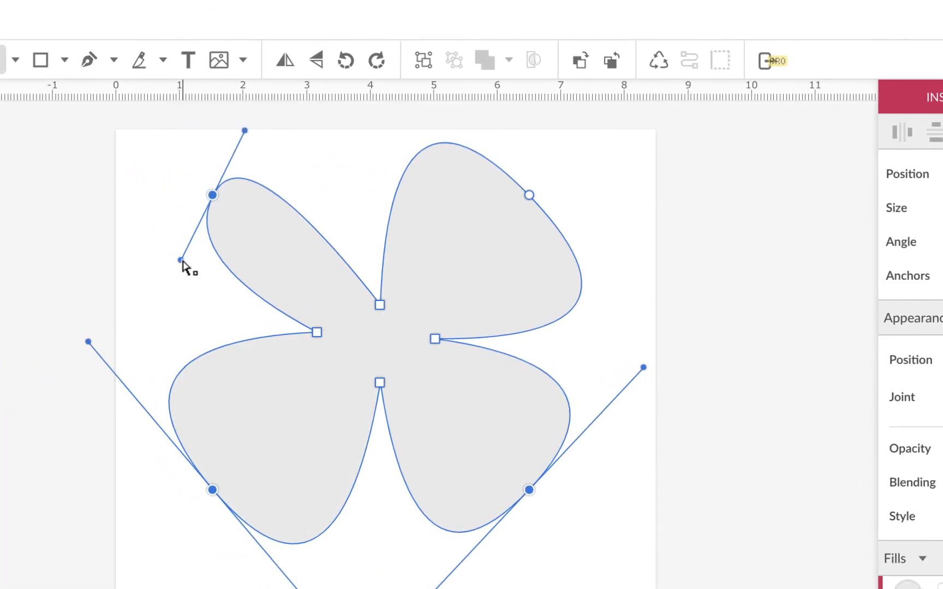
{"action": "left_click_drag", "start_coordinate": [181, 260], "coordinate": [91, 325]}
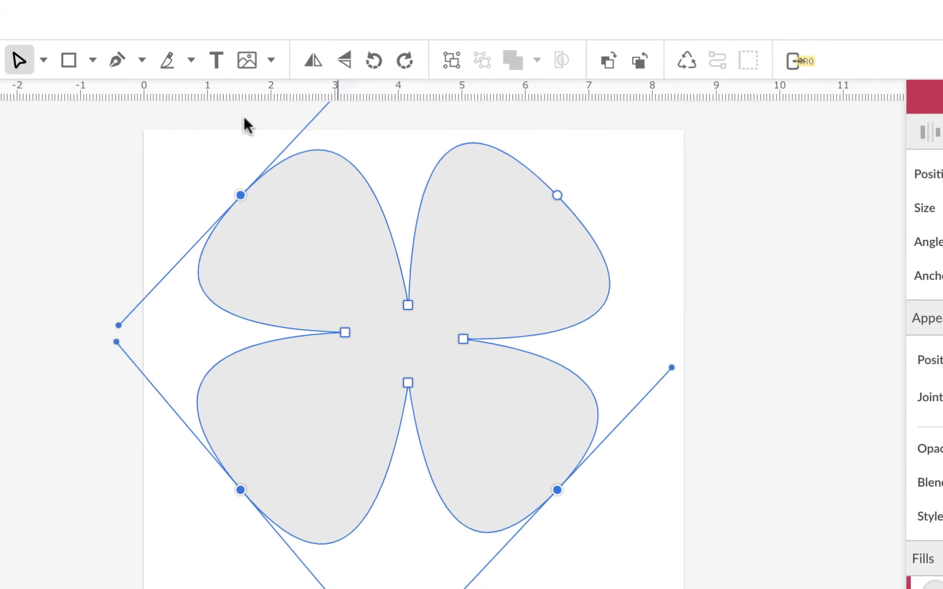
With the Pointer tool active, set the clover shape's fill to the green #26C326.
{"action": "left_click", "coordinate": [15, 60]}
{"action": "left_click", "coordinate": [112, 96]}
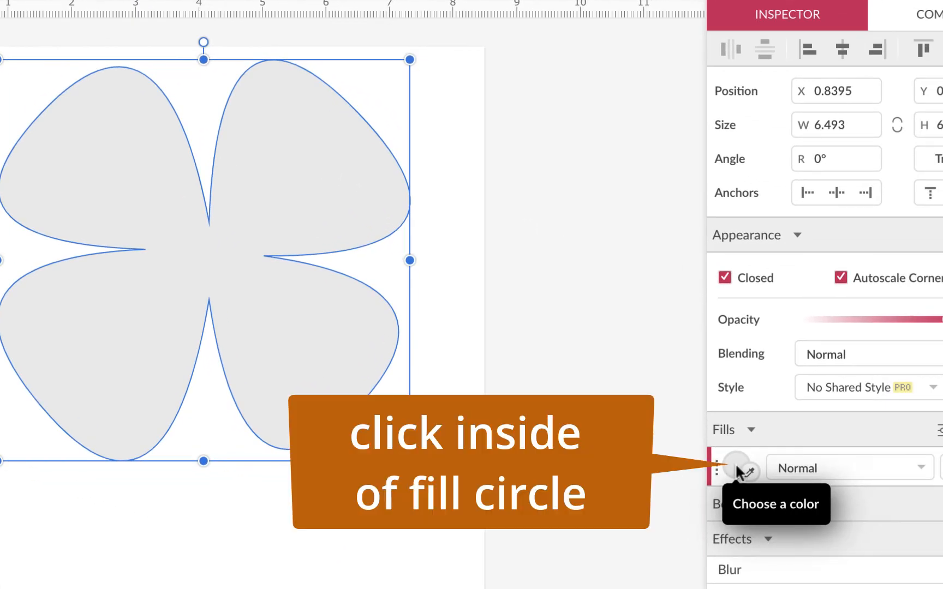
{"action": "left_click", "coordinate": [738, 468]}
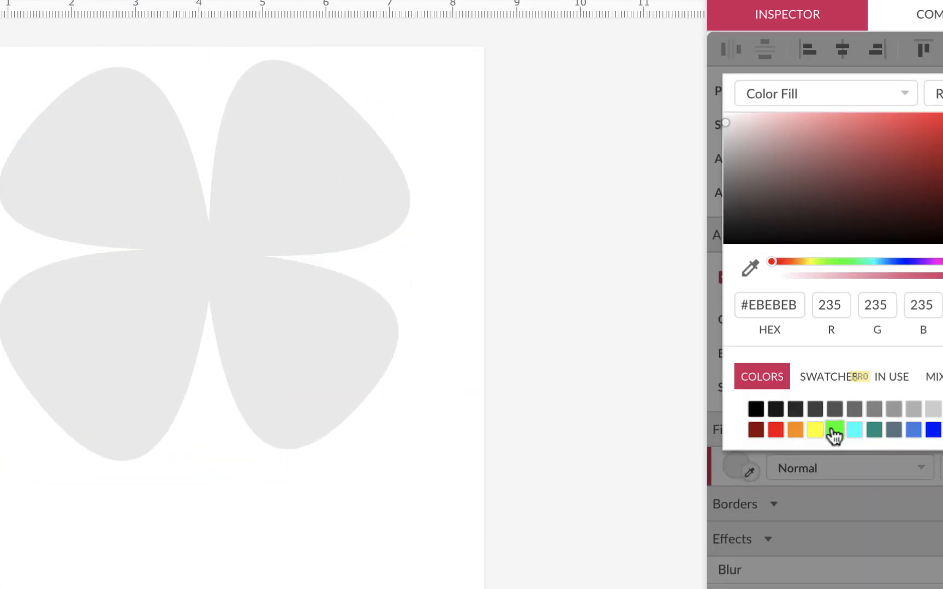
{"action": "left_click", "coordinate": [834, 431]}
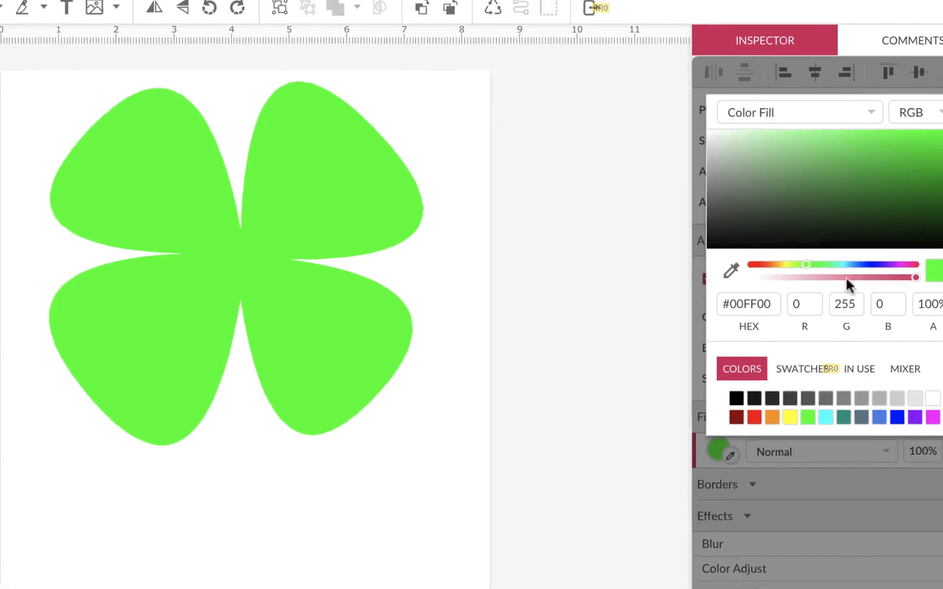
{"action": "left_click_drag", "start_coordinate": [930, 190], "coordinate": [873, 204]}
{"action": "left_click", "coordinate": [890, 199]}
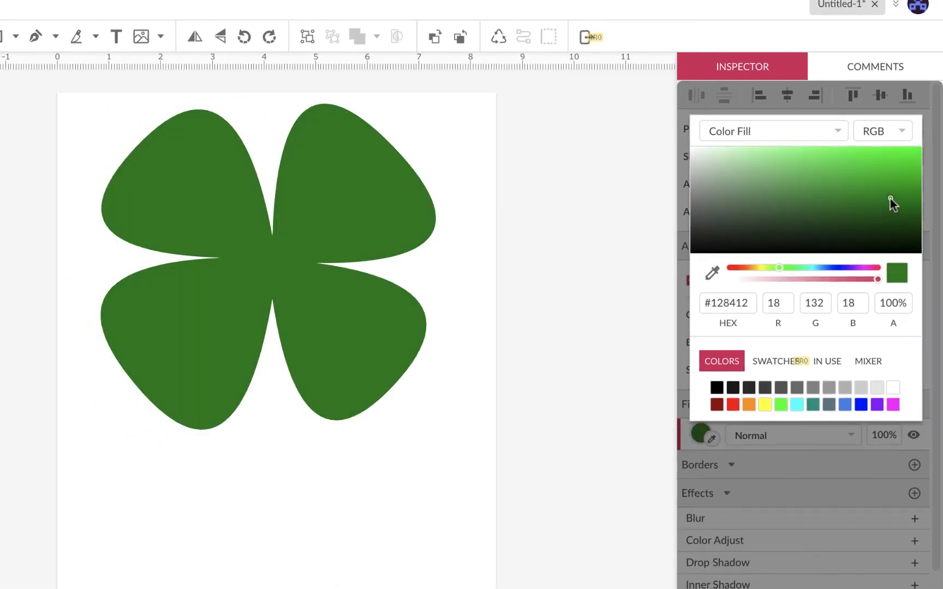
{"action": "left_click", "coordinate": [901, 164]}
{"action": "left_click", "coordinate": [877, 172]}
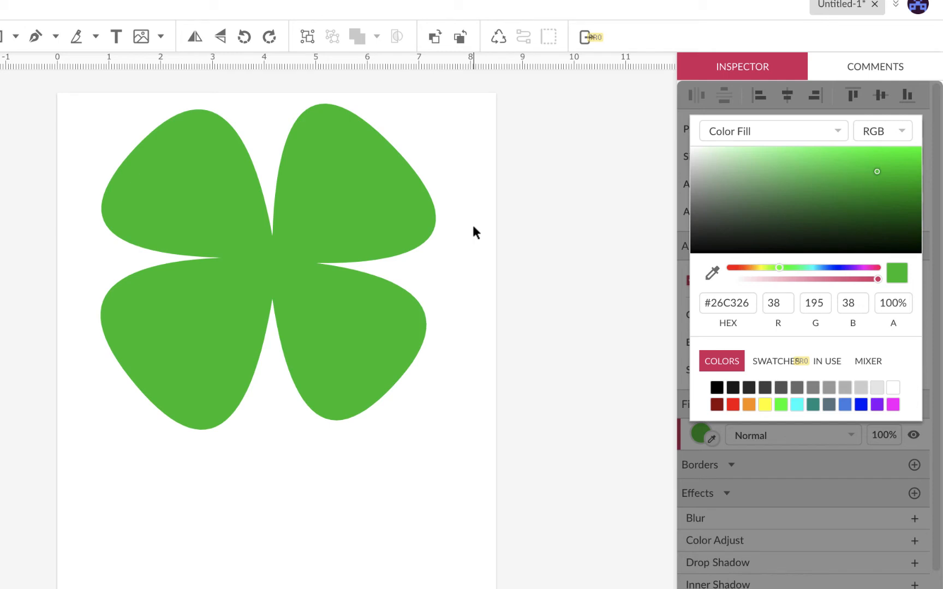
Change the clover's fill to a Radial Gradient with the black stop at the center and the green stop about 70% outward.
{"action": "left_click", "coordinate": [791, 133]}
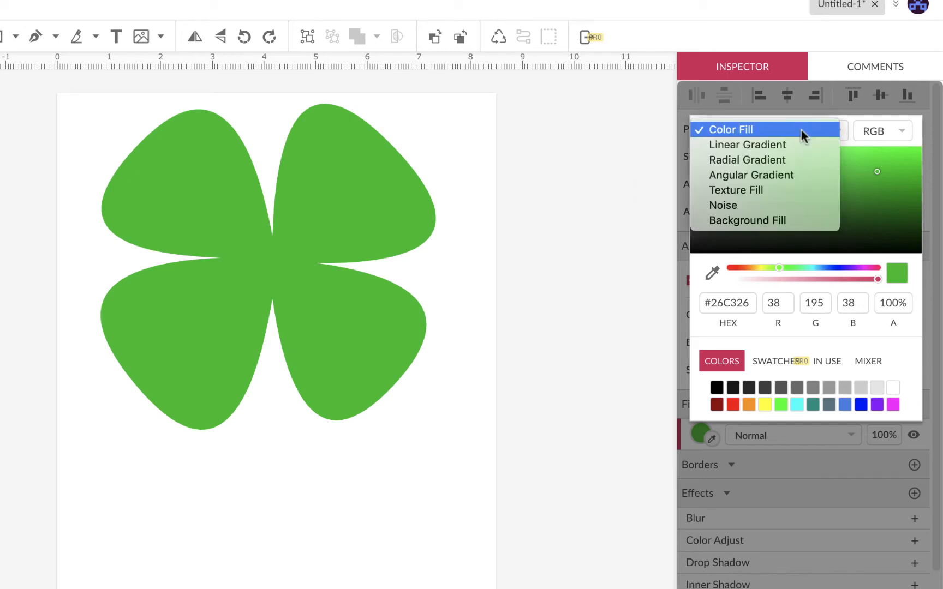
{"action": "left_click", "coordinate": [770, 159]}
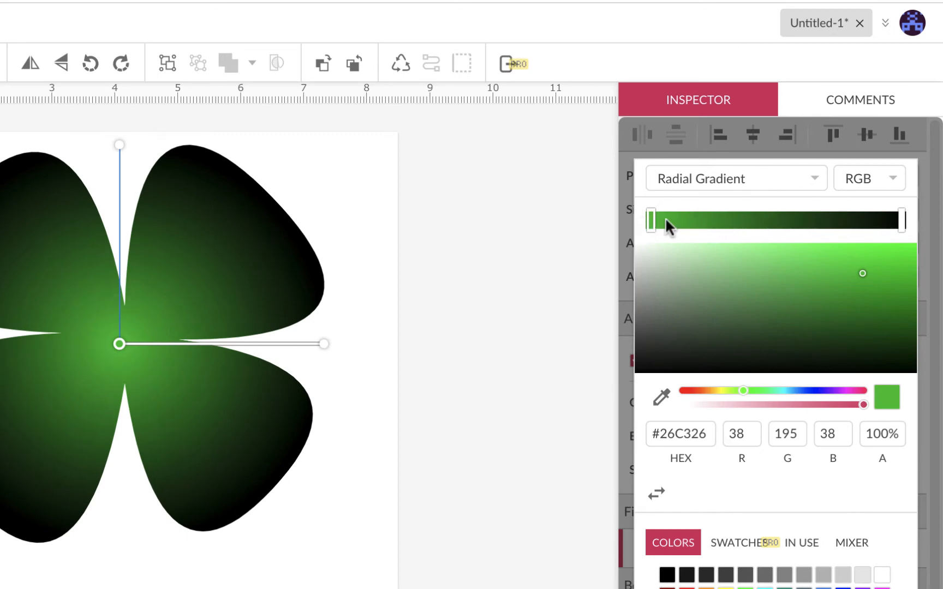
{"action": "left_click_drag", "start_coordinate": [651, 221], "coordinate": [682, 221]}
{"action": "left_click", "coordinate": [831, 221]}
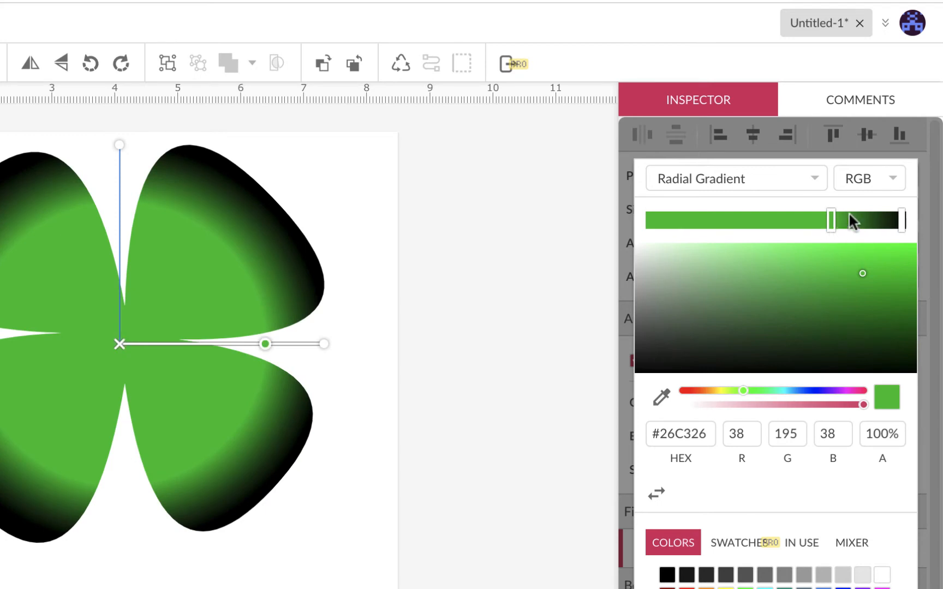
{"action": "left_click_drag", "start_coordinate": [902, 221], "coordinate": [626, 229]}
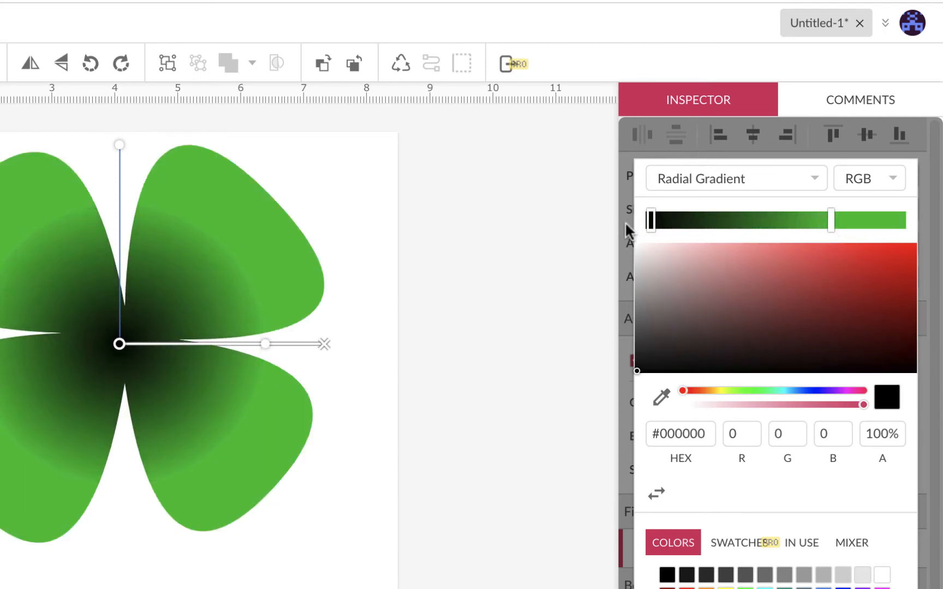
Add a trial color stop near the black end of the gradient, remove it, and move the green stop to the outer end.
{"action": "left_click", "coordinate": [676, 226]}
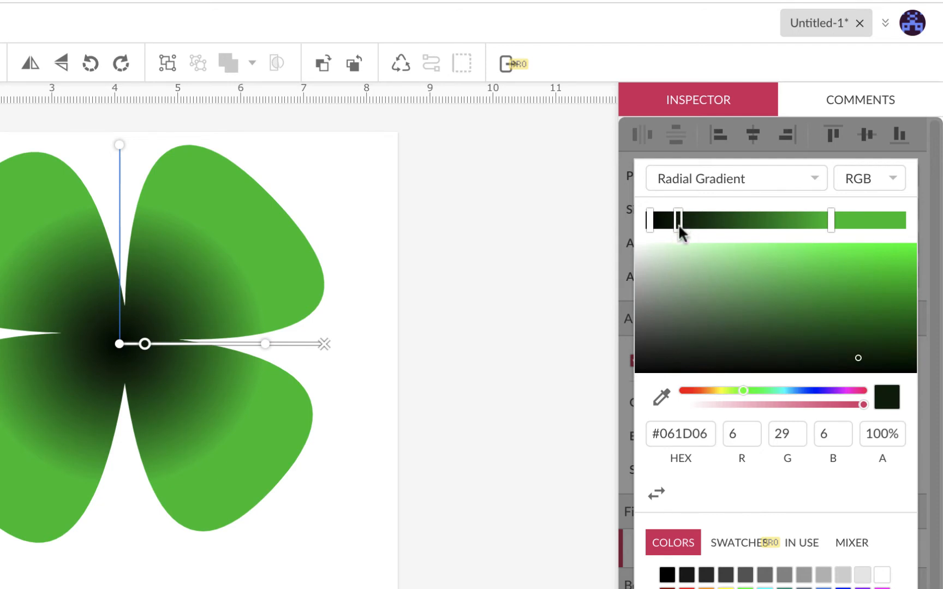
{"action": "left_click_drag", "start_coordinate": [679, 251], "coordinate": [672, 314]}
{"action": "left_click_drag", "start_coordinate": [829, 215], "coordinate": [925, 228]}
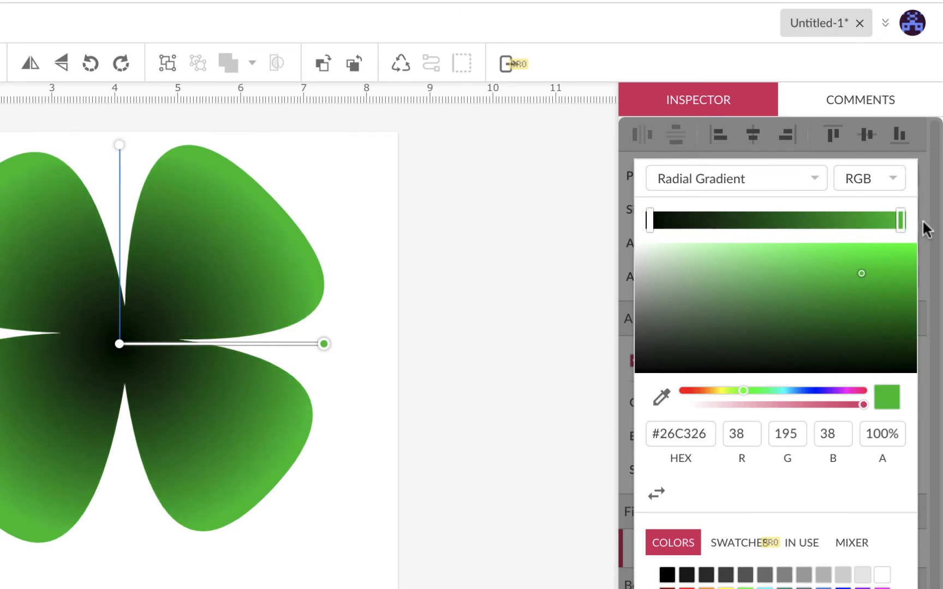
Recolor the clover's radial gradient with yellow #FFFF00 at the center and dark green #087B08 at the outer end.
{"action": "left_click", "coordinate": [648, 219]}
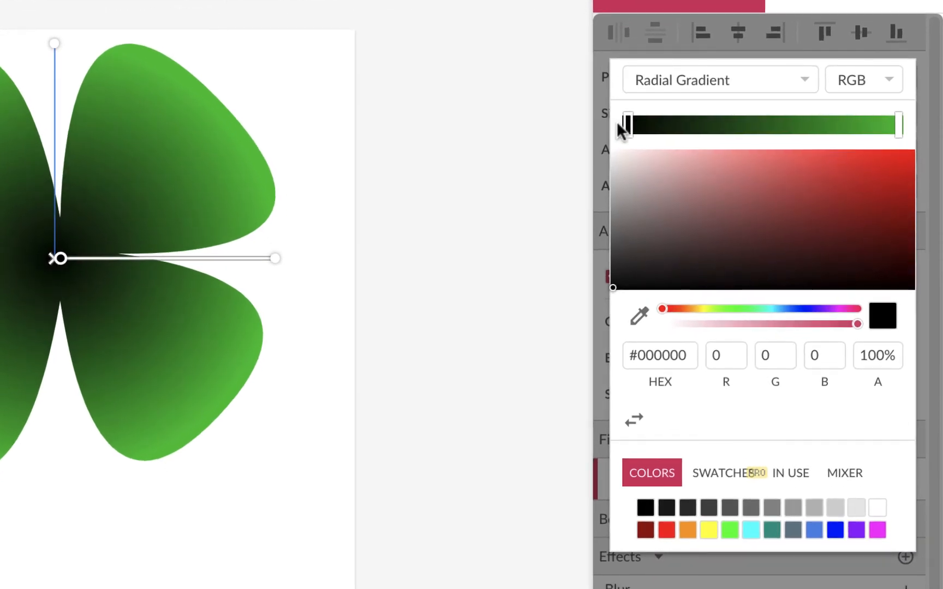
{"action": "left_click", "coordinate": [709, 532]}
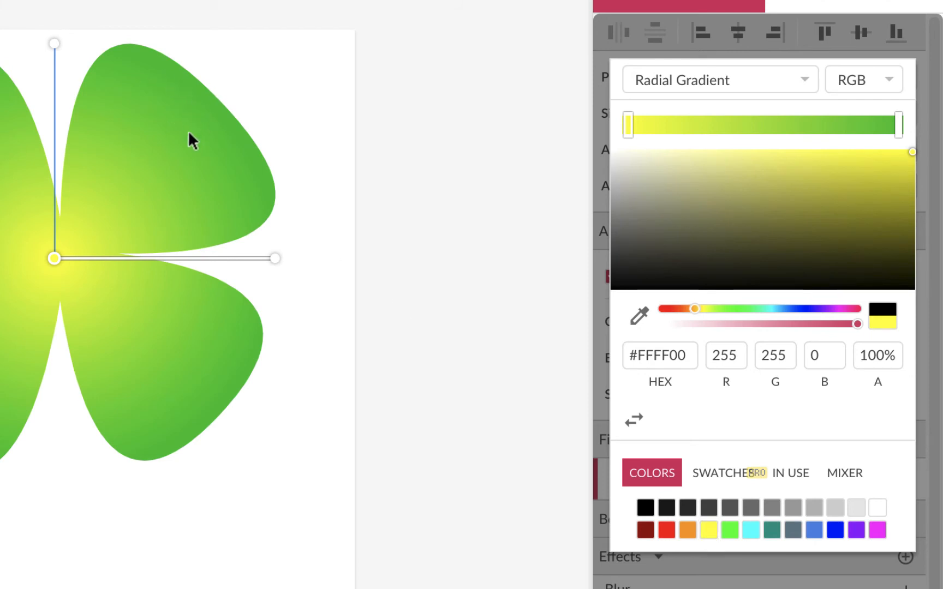
{"action": "left_click", "coordinate": [898, 123]}
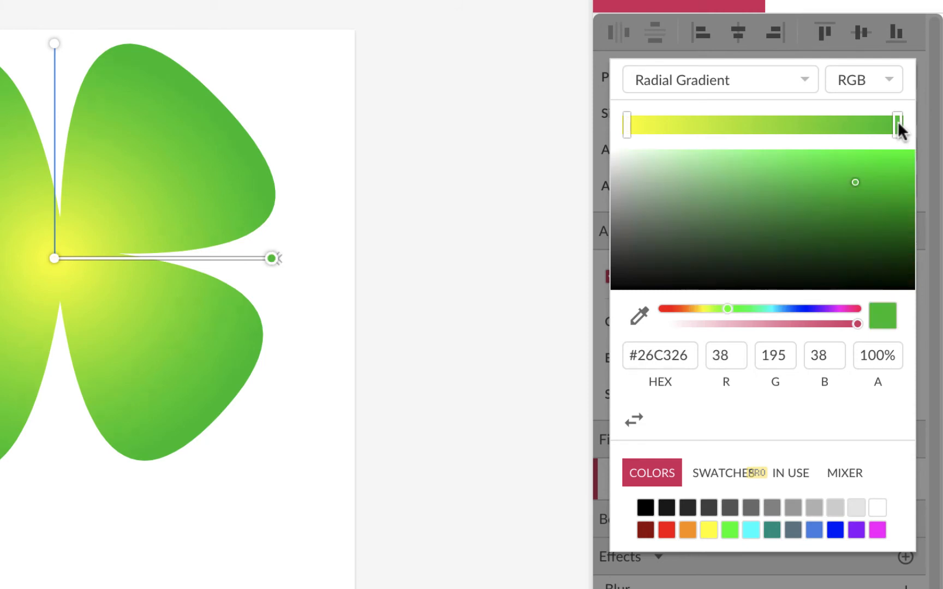
{"action": "left_click", "coordinate": [895, 200]}
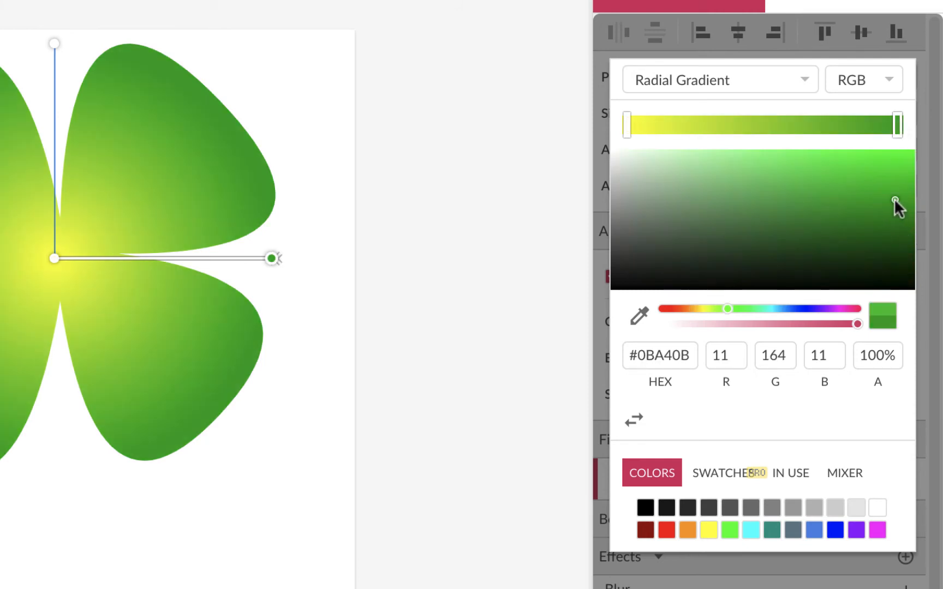
{"action": "left_click", "coordinate": [895, 221]}
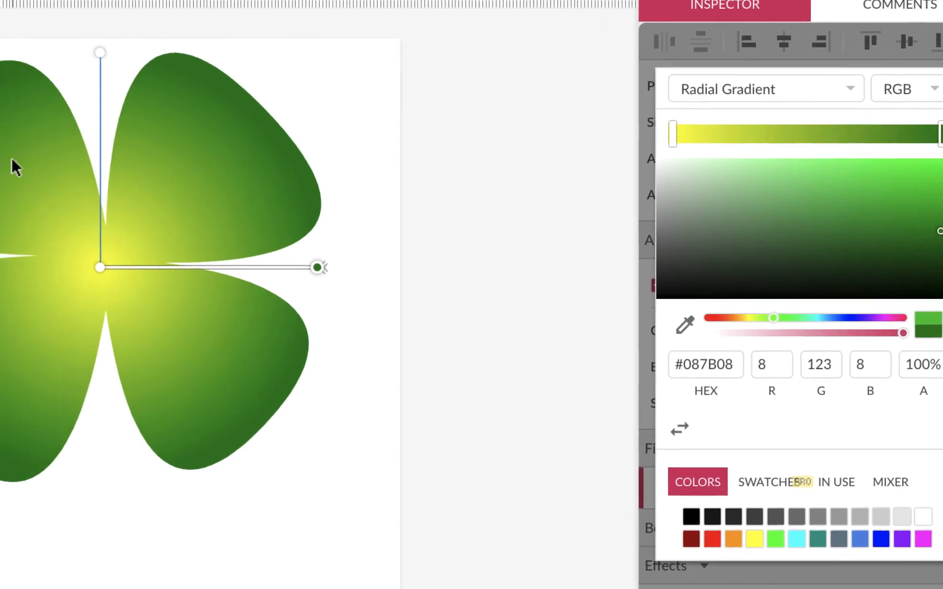
{"action": "left_click", "coordinate": [12, 164]}
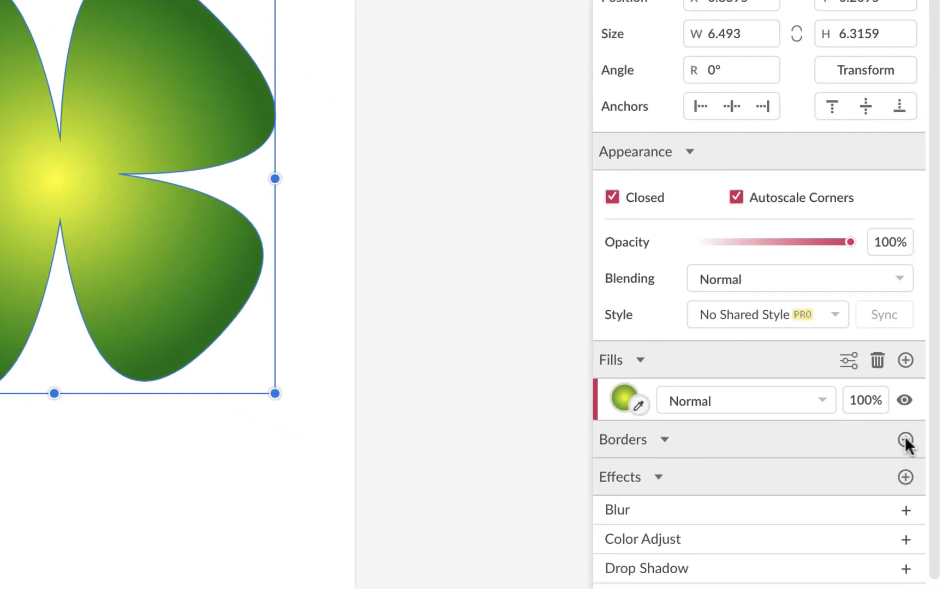
Add a black 9 px border to the clover and position it outside the path.
{"action": "left_click", "coordinate": [905, 439]}
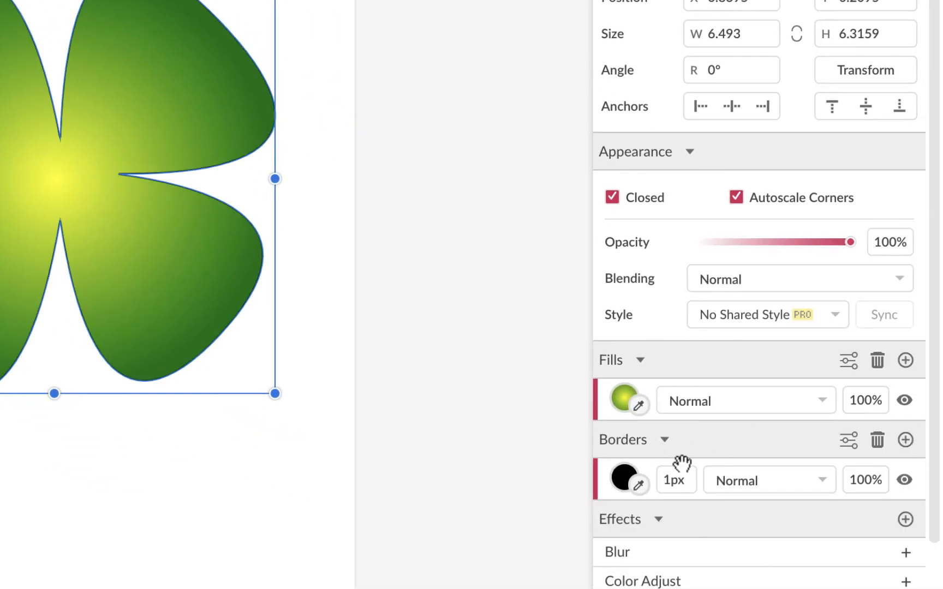
{"action": "mouse_move", "coordinate": [682, 480]}
{"action": "left_mouse_down"}
{"action": "mouse_move", "coordinate": [682, 490]}
{"action": "mouse_move", "coordinate": [683, 475]}
{"action": "left_mouse_up"}
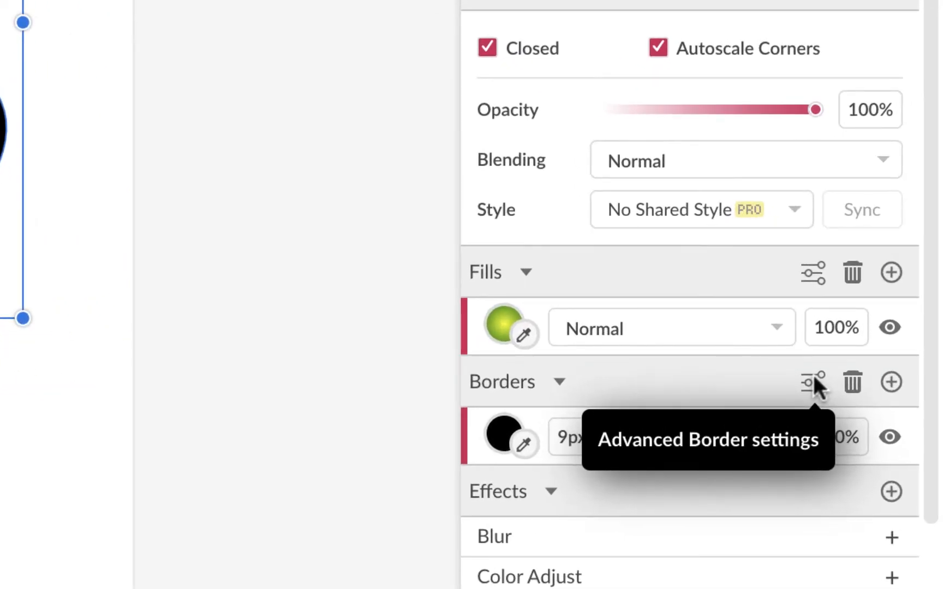
{"action": "left_click", "coordinate": [814, 380]}
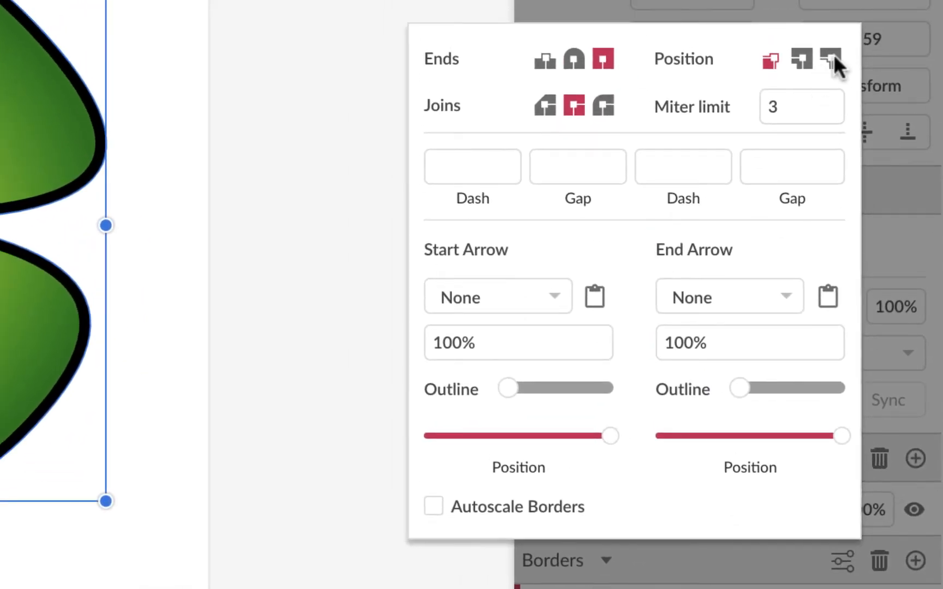
{"action": "left_click", "coordinate": [833, 54]}
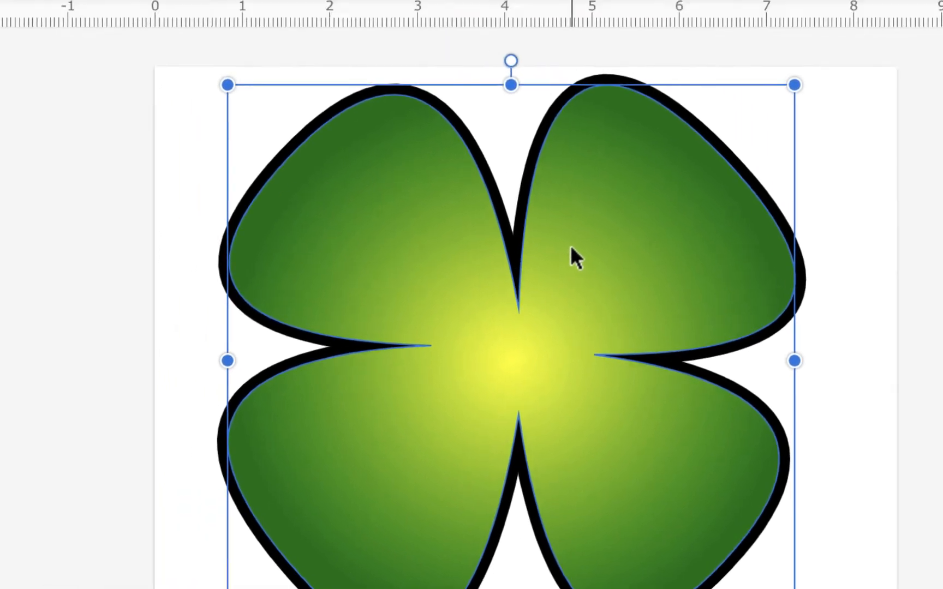
With the Subselect tool, select the clover's four inner anchor points and give them Mirrored joints.
{"action": "left_click", "coordinate": [178, 64]}
{"action": "left_click", "coordinate": [194, 154]}
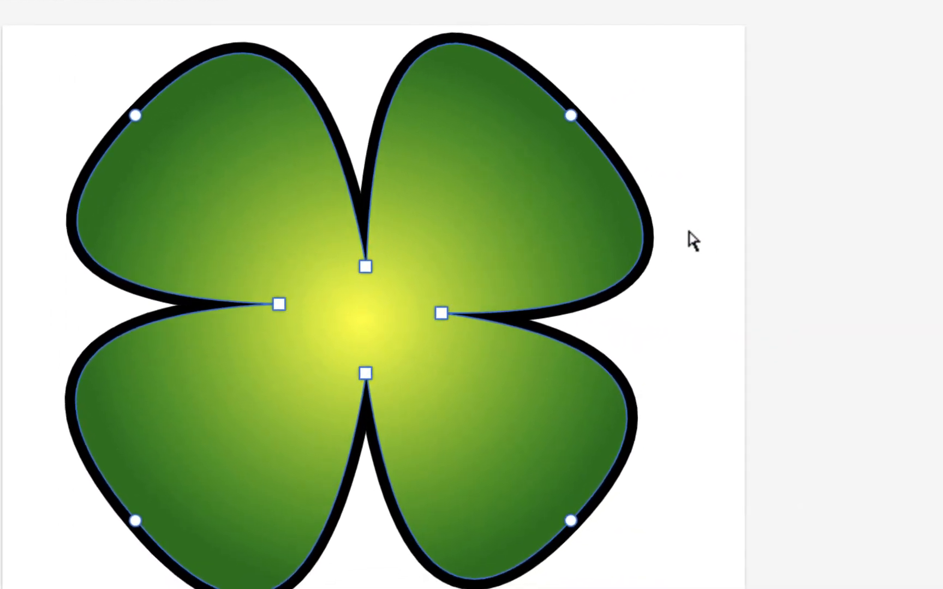
{"action": "left_click_drag", "start_coordinate": [806, 282], "coordinate": [346, 439]}
{"action": "left_click_drag", "start_coordinate": [228, 388], "coordinate": [229, 394]}
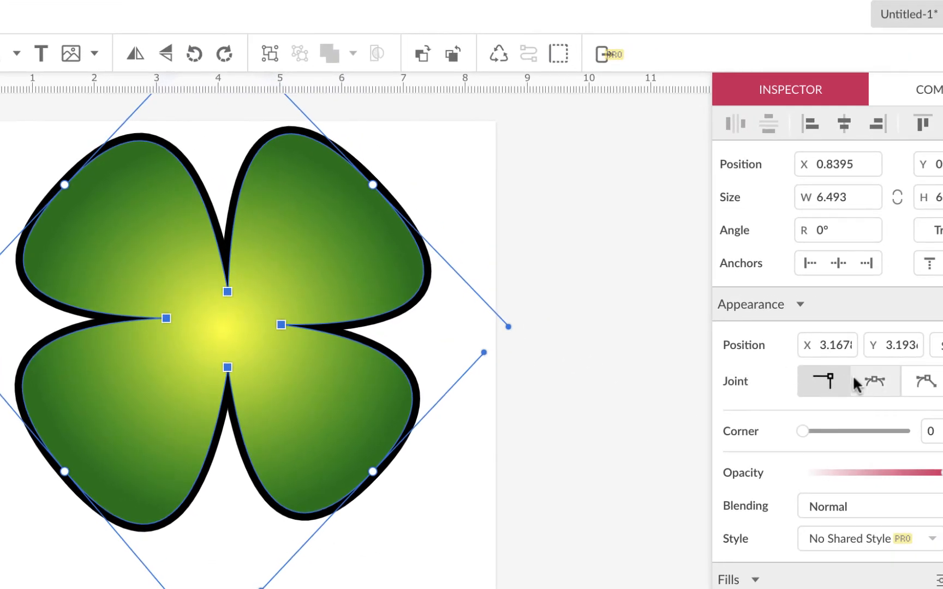
{"action": "left_click", "coordinate": [874, 382]}
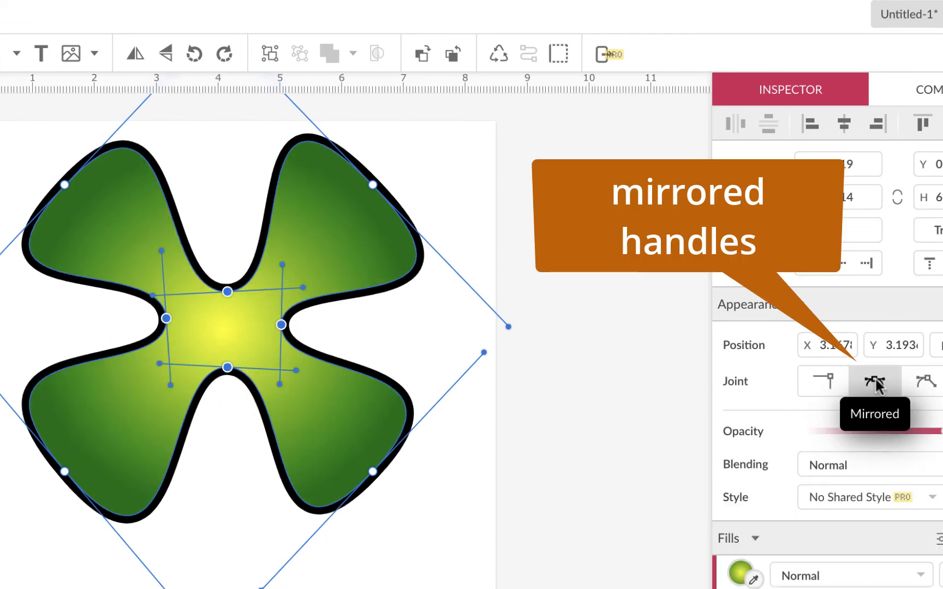
Shorten the handles of the clover's inner anchor points to narrow the rounded gaps between the petals.
{"action": "left_click_drag", "start_coordinate": [305, 292], "coordinate": [275, 296]}
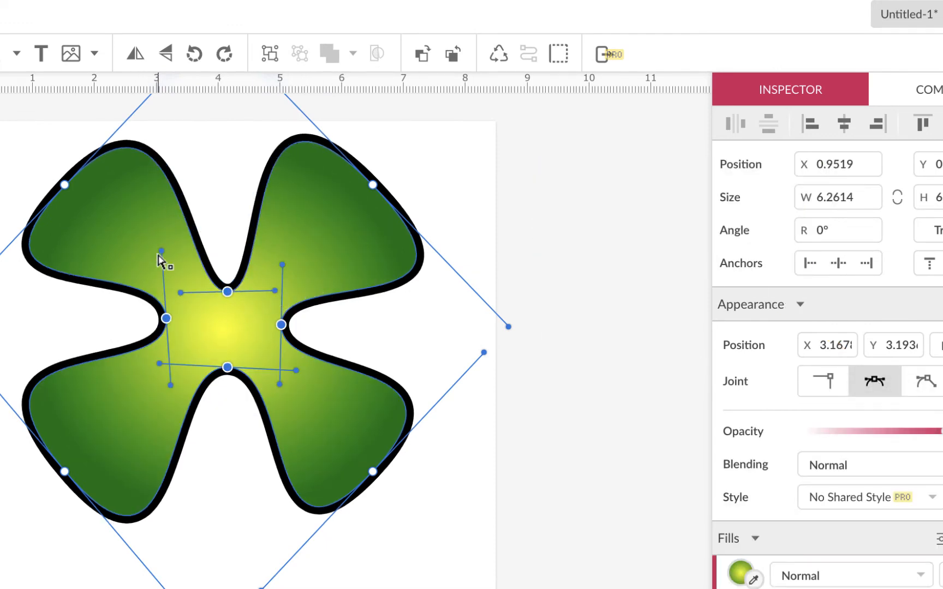
{"action": "left_click_drag", "start_coordinate": [163, 254], "coordinate": [170, 276]}
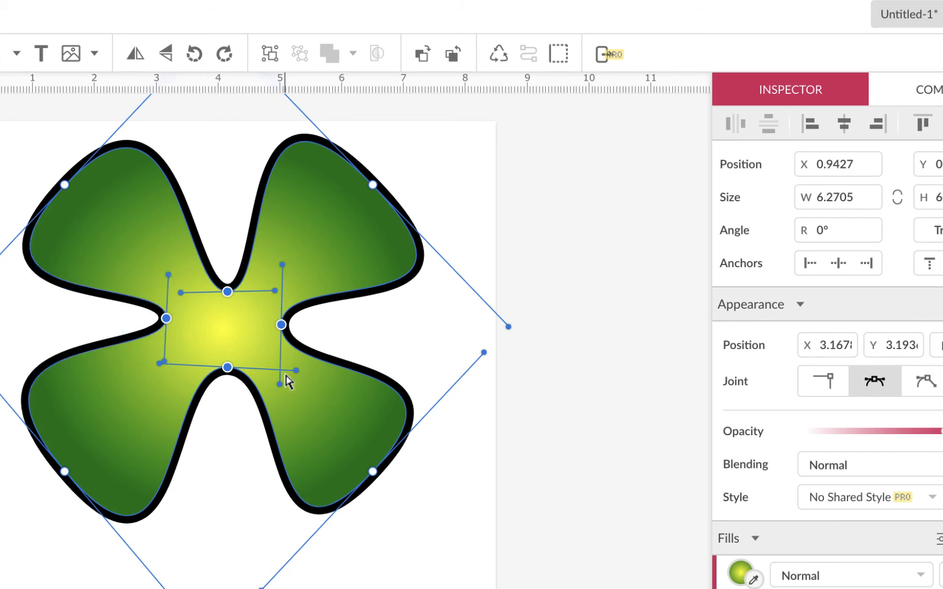
{"action": "mouse_move", "coordinate": [296, 370]}
{"action": "left_mouse_down"}
{"action": "mouse_move", "coordinate": [273, 369]}
{"action": "mouse_move", "coordinate": [286, 366]}
{"action": "left_mouse_up"}
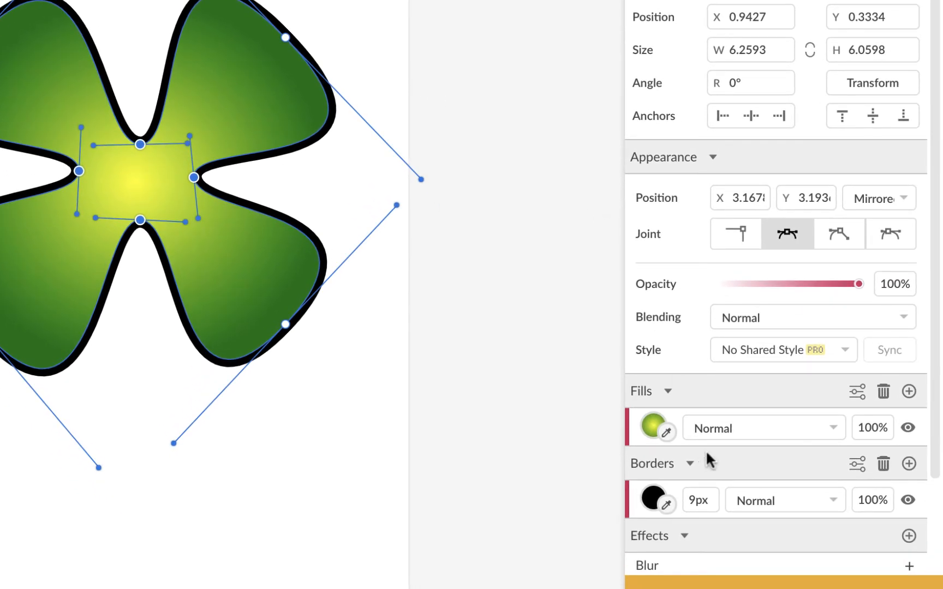
Add a second border to the clover, place it beneath the 9 px border, and position it outside the path.
{"action": "left_click", "coordinate": [909, 465]}
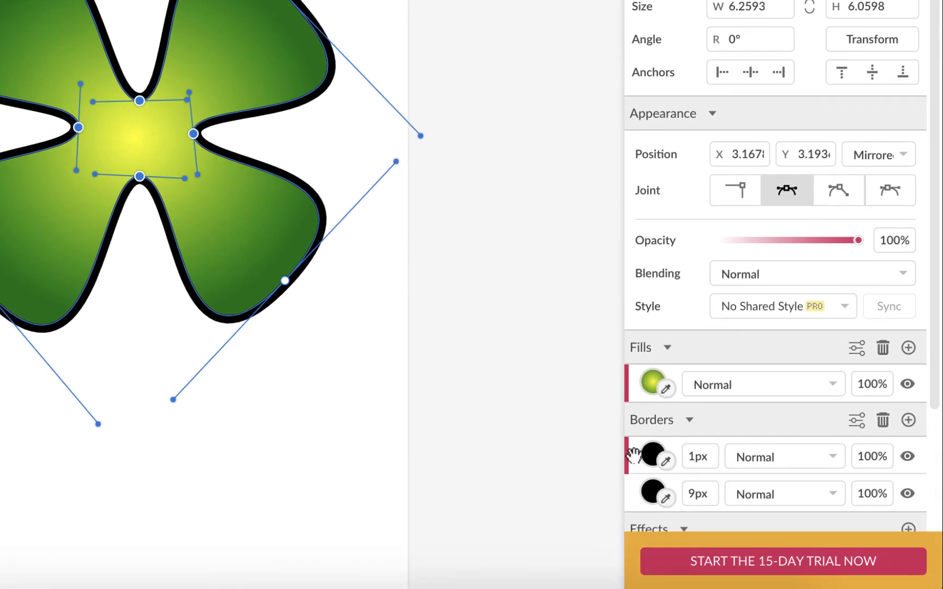
{"action": "left_click_drag", "start_coordinate": [633, 454], "coordinate": [633, 507]}
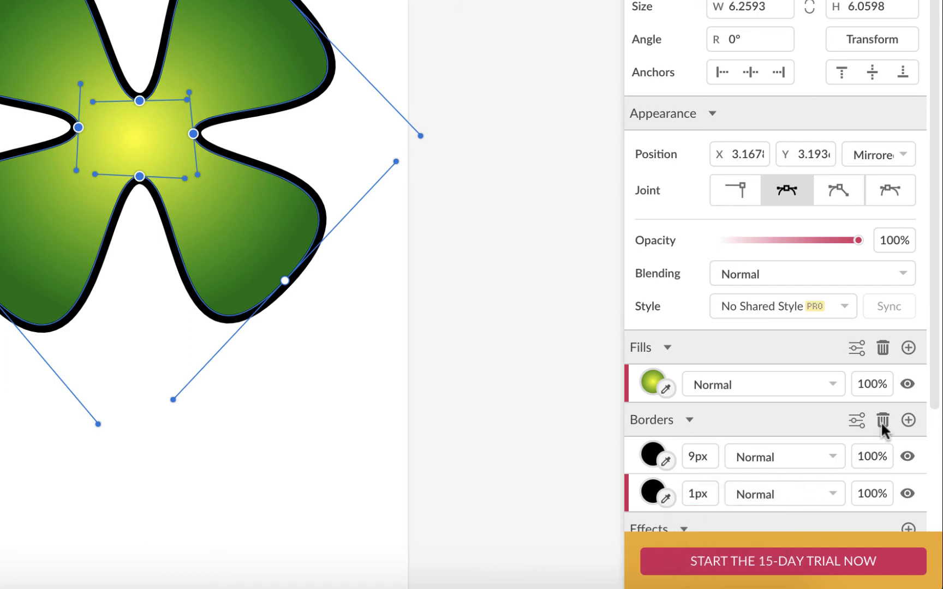
{"action": "left_click", "coordinate": [855, 420]}
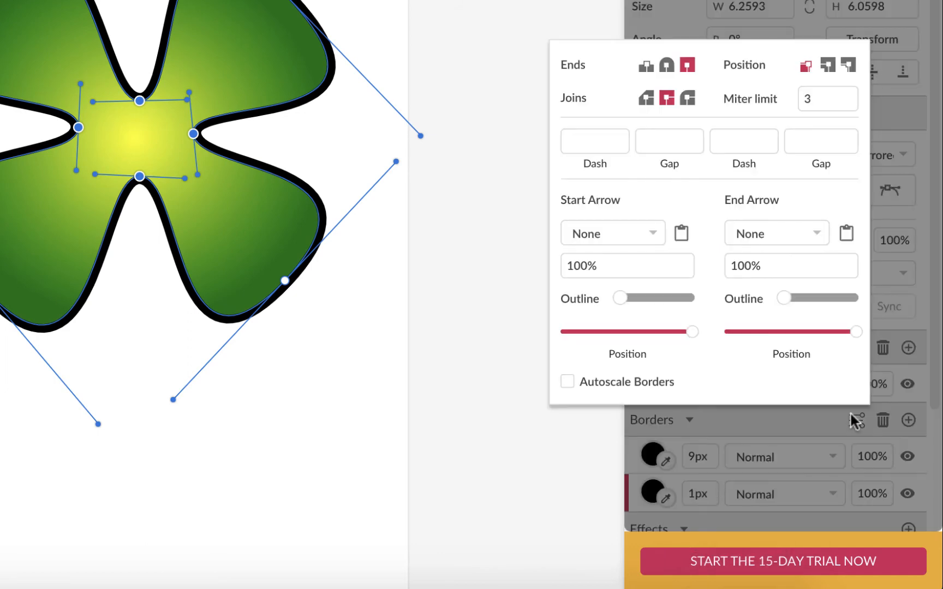
{"action": "left_click", "coordinate": [847, 66]}
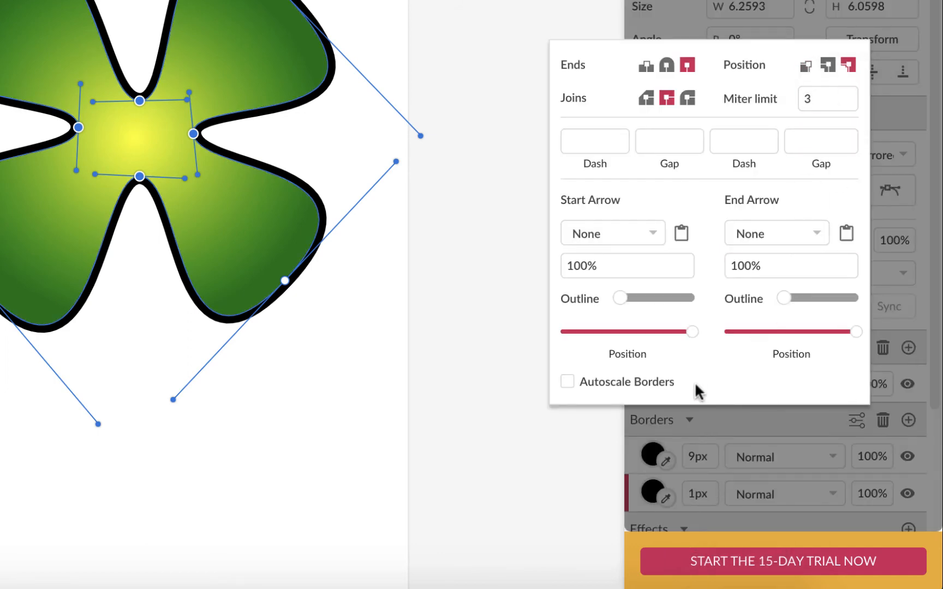
{"action": "left_click", "coordinate": [595, 499]}
{"action": "left_click", "coordinate": [595, 500]}
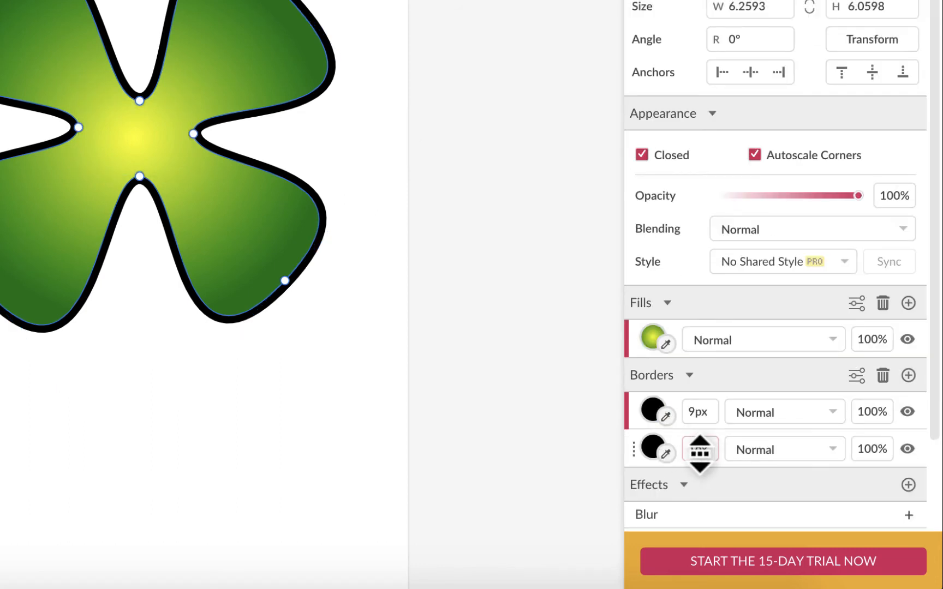
Set the lower border's width to 19 px and its color to magenta #FF00FF.
{"action": "left_click_drag", "start_coordinate": [699, 452], "coordinate": [705, 429]}
{"action": "left_click", "coordinate": [653, 447]}
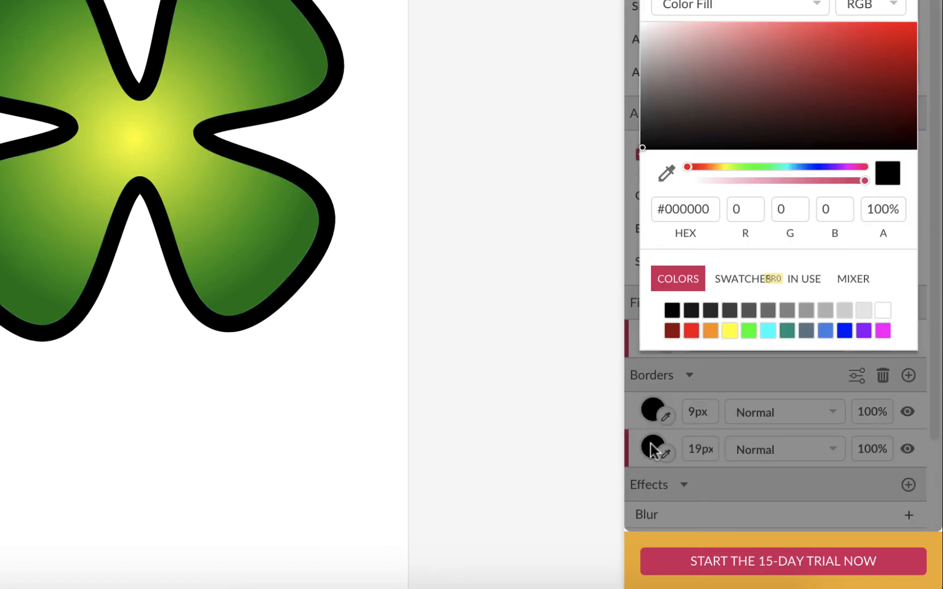
{"action": "left_click", "coordinate": [882, 331]}
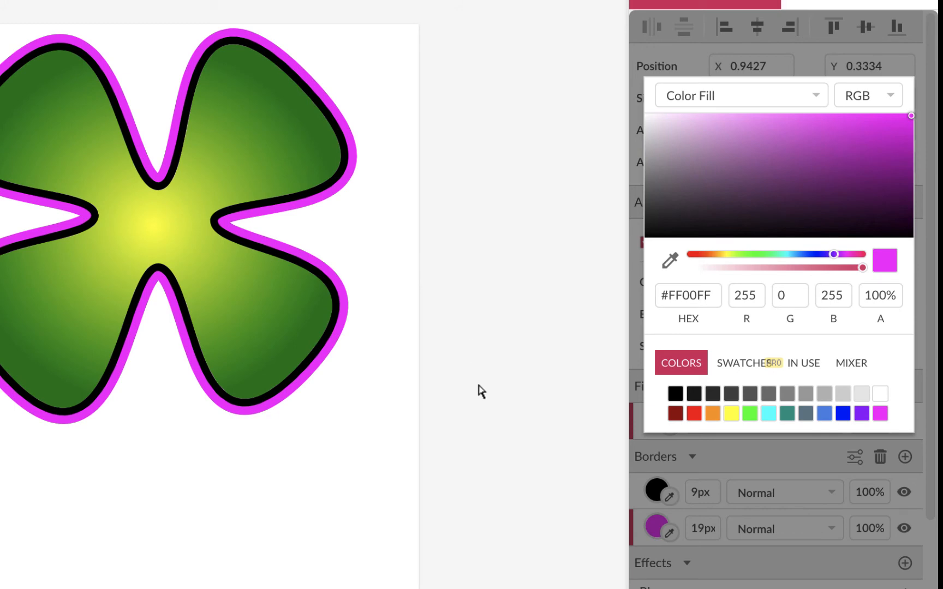
{"action": "left_click", "coordinate": [850, 550]}
{"action": "left_click", "coordinate": [553, 478]}
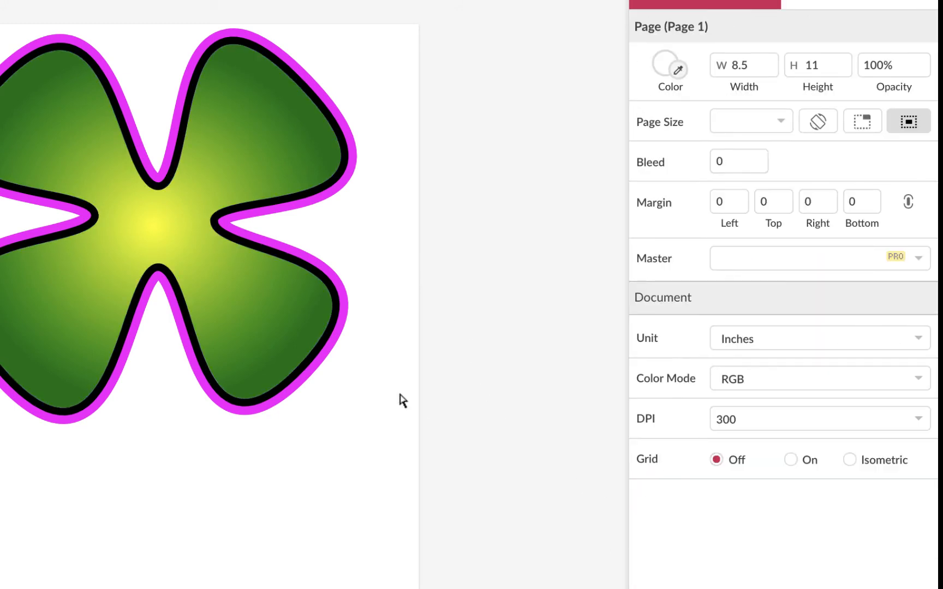
Delete the clover's 9 px black border and undo the deletion.
{"action": "left_click", "coordinate": [243, 324]}
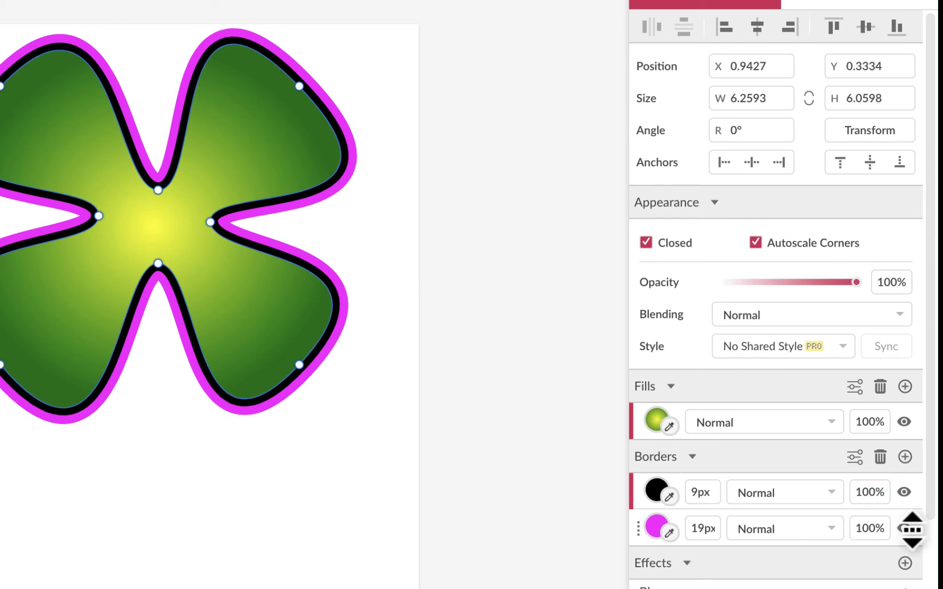
{"action": "left_click", "coordinate": [880, 458]}
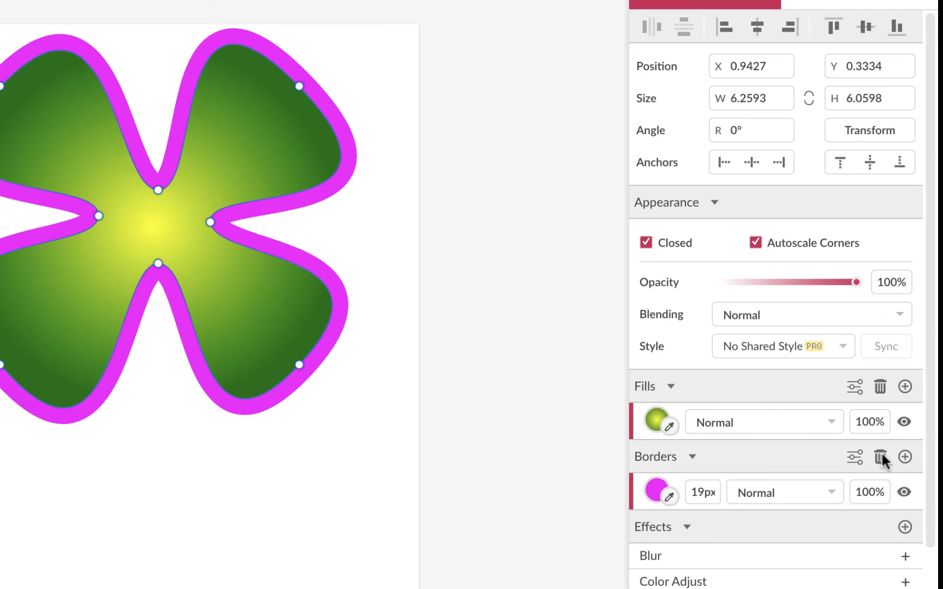
{"action": "key", "text": "ctrl+z"}
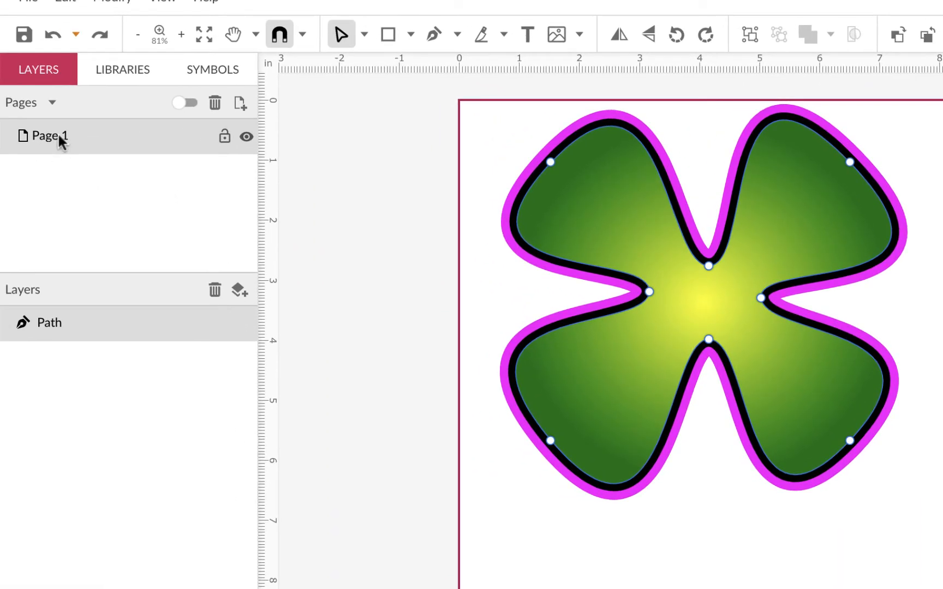
Rename the page containing the clover as "clover".
{"action": "double_click", "coordinate": [2, 130]}
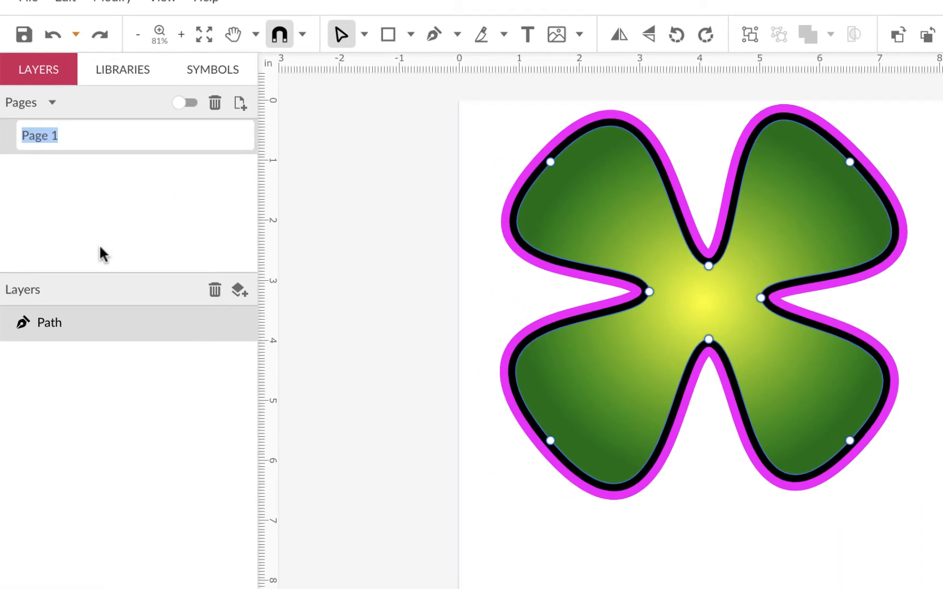
{"action": "type", "text": "c"}
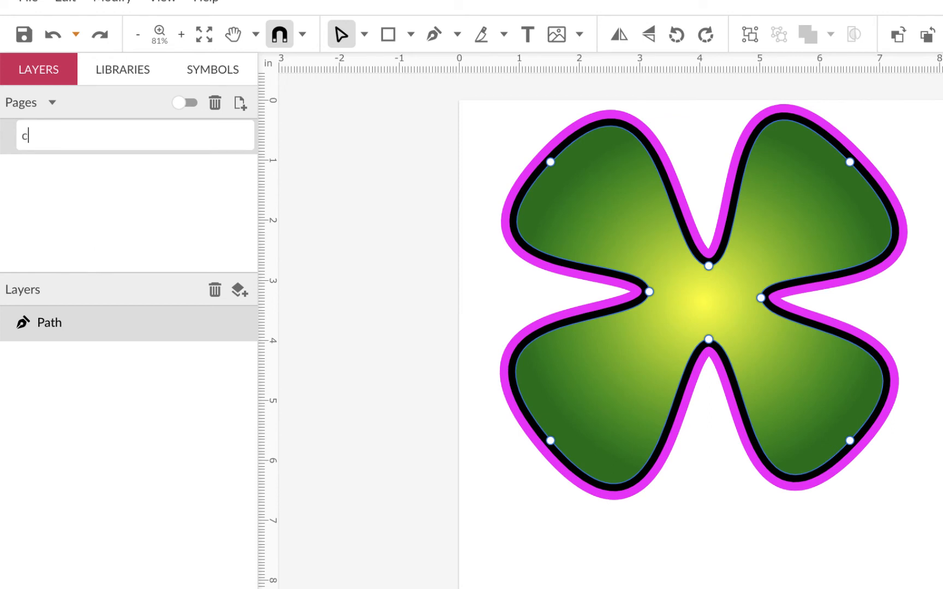
{"action": "type", "text": "lover"}
{"action": "key", "text": "Return"}
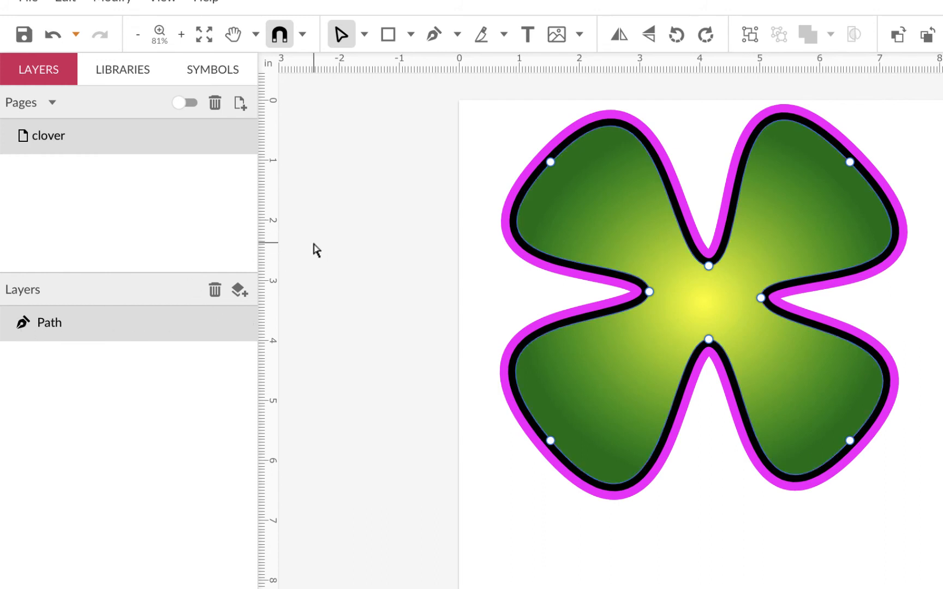
Add a second page to the document and name it "heart".
{"action": "left_click", "coordinate": [240, 104]}
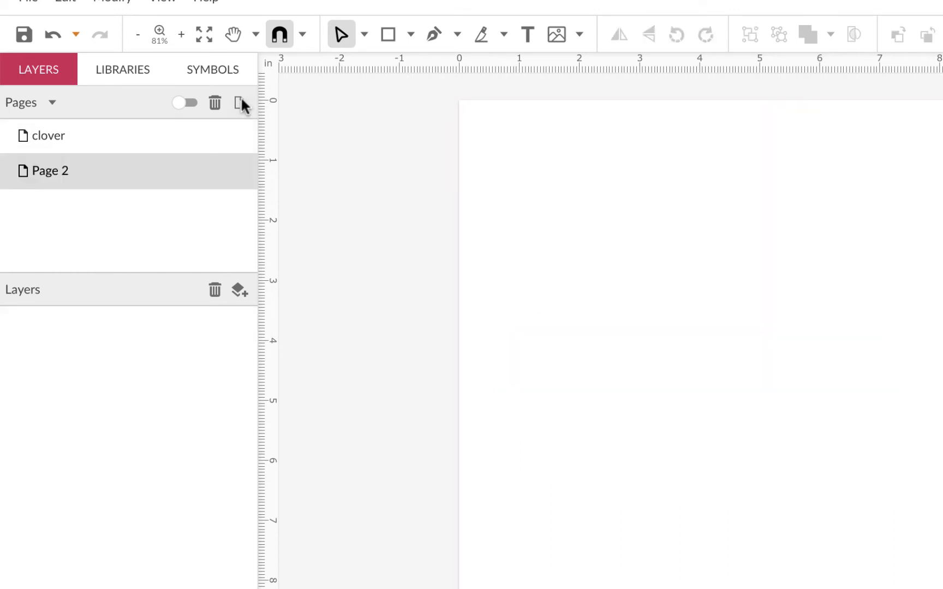
{"action": "double_click", "coordinate": [49, 167]}
{"action": "type", "text": "heart"}
{"action": "key", "text": "Return"}
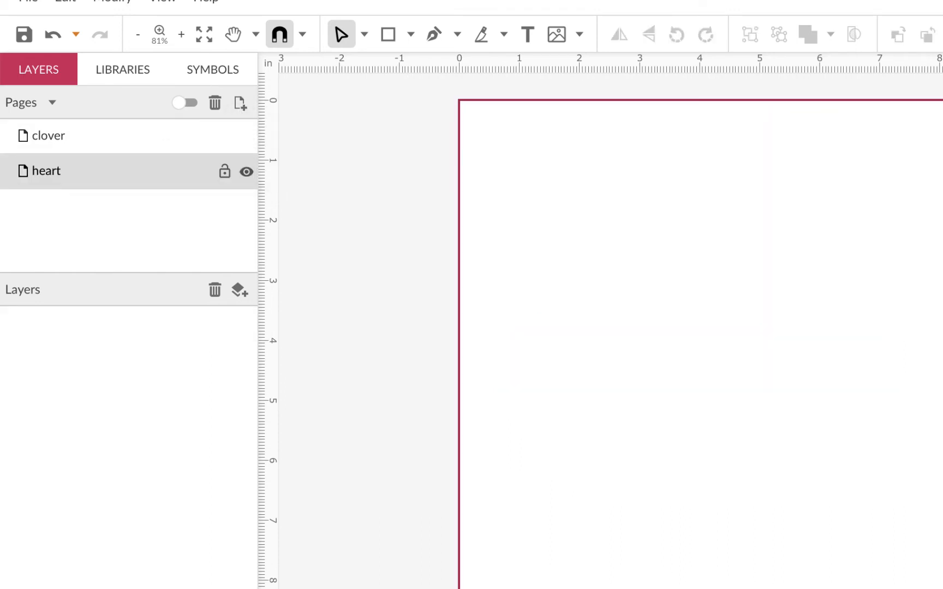
Draw an ellipse about 5.3 in wide and high on the heart page and move it toward the page's upper middle.
{"action": "left_click", "coordinate": [410, 34]}
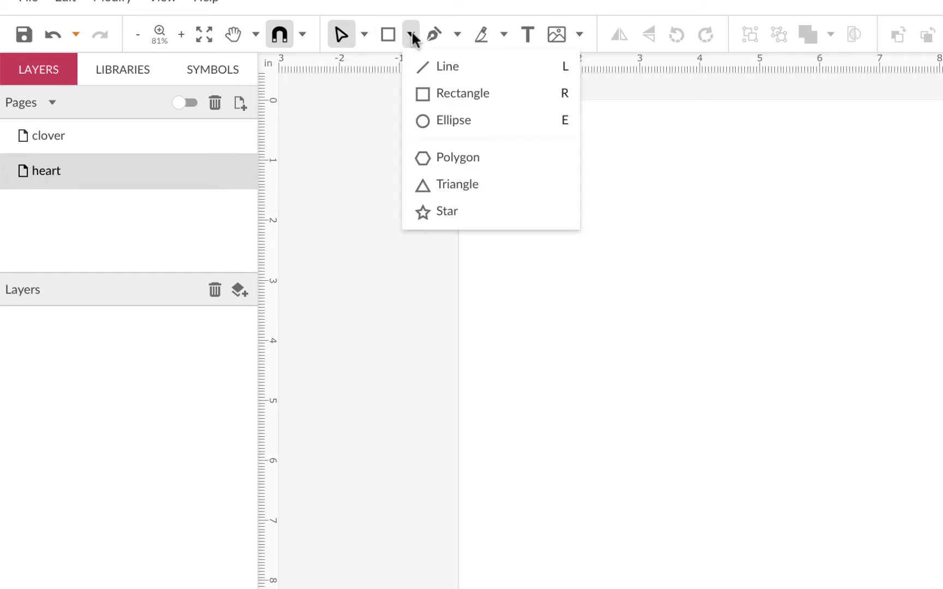
{"action": "left_click", "coordinate": [428, 125]}
{"action": "left_click_drag", "start_coordinate": [594, 197], "coordinate": [911, 516]}
{"action": "left_click_drag", "start_coordinate": [823, 276], "coordinate": [775, 255]}
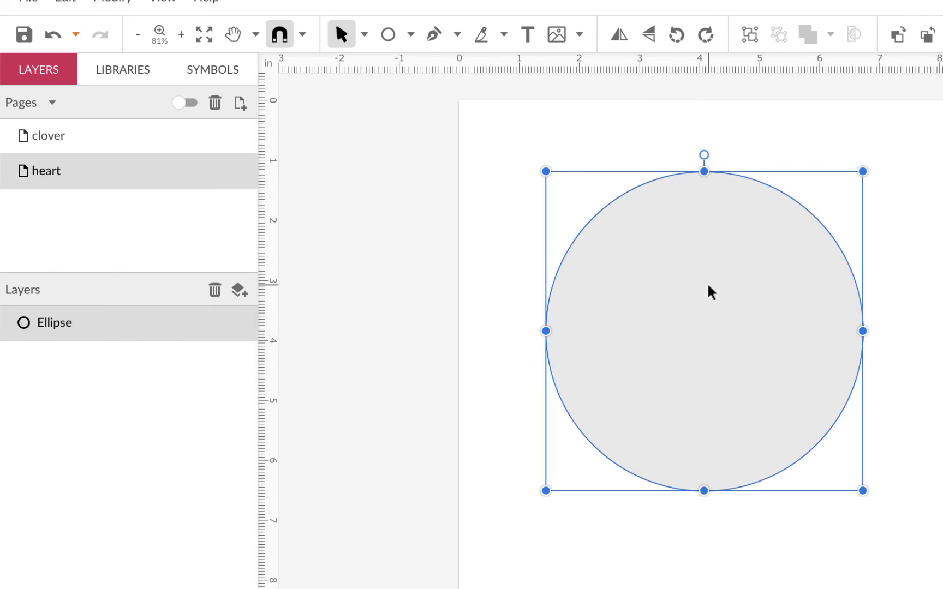
Try pulling the circle's left node with the Subselect tool, undo it, and convert the circle to an editable path.
{"action": "left_click", "coordinate": [363, 34]}
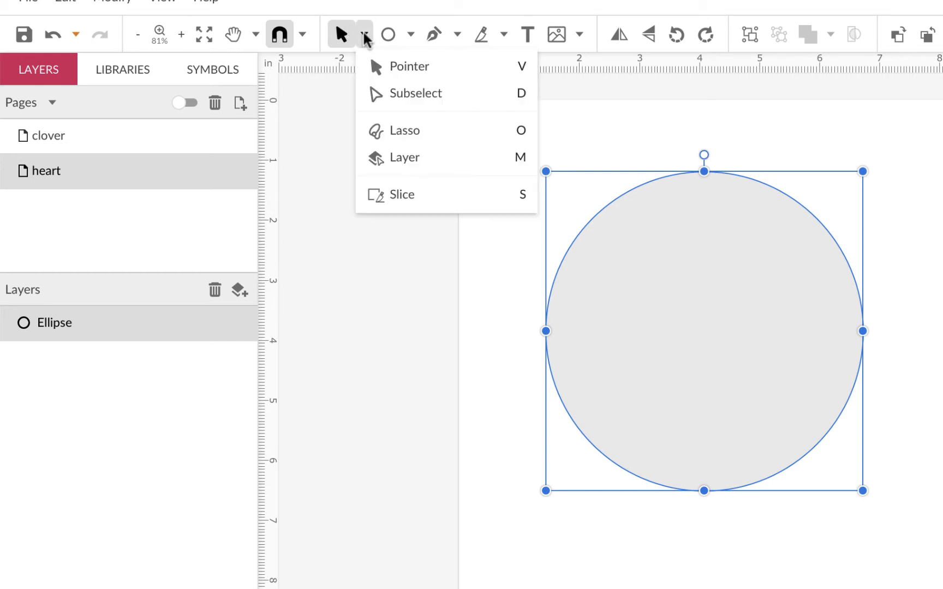
{"action": "left_click", "coordinate": [384, 98]}
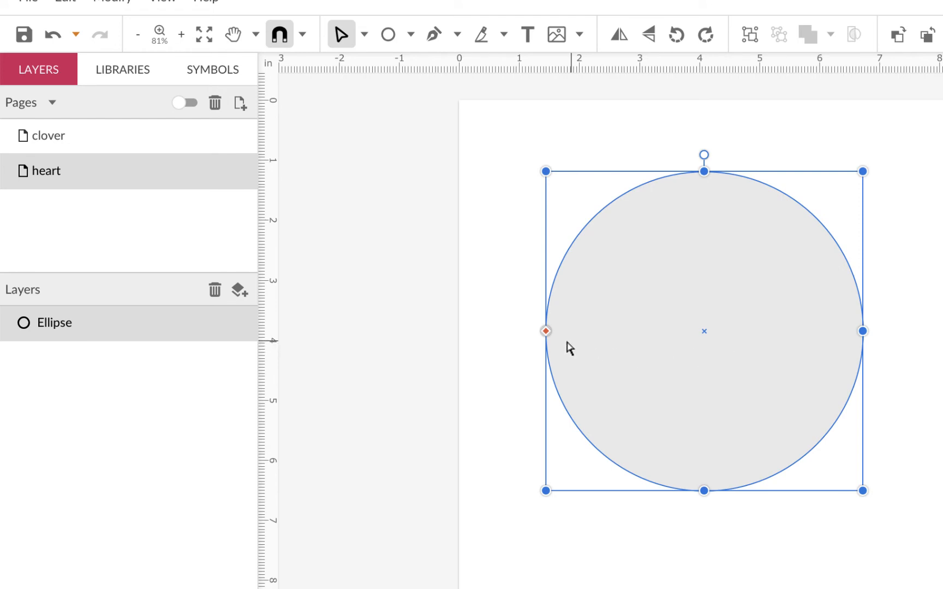
{"action": "left_click_drag", "start_coordinate": [546, 331], "coordinate": [633, 233]}
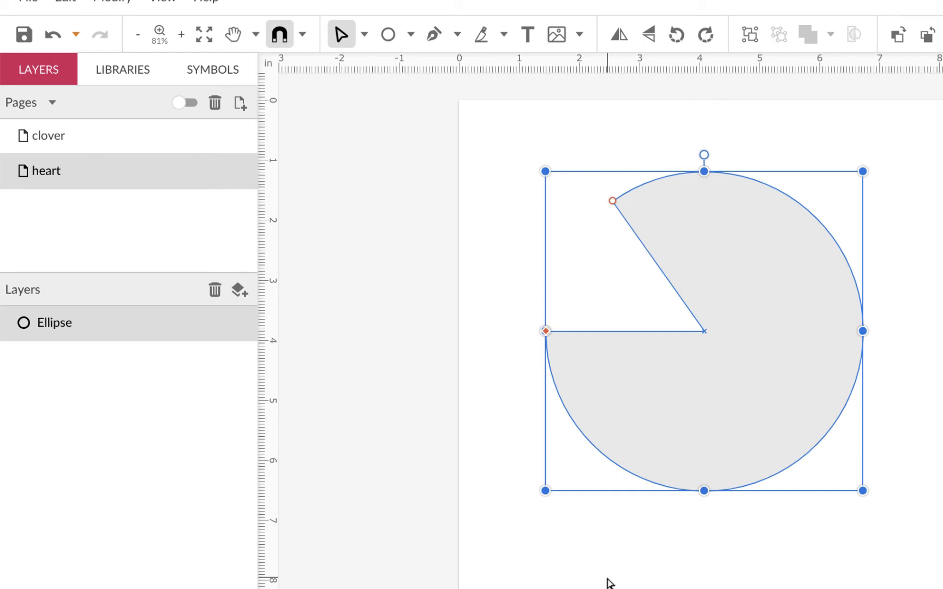
{"action": "key", "text": "ctrl+z"}
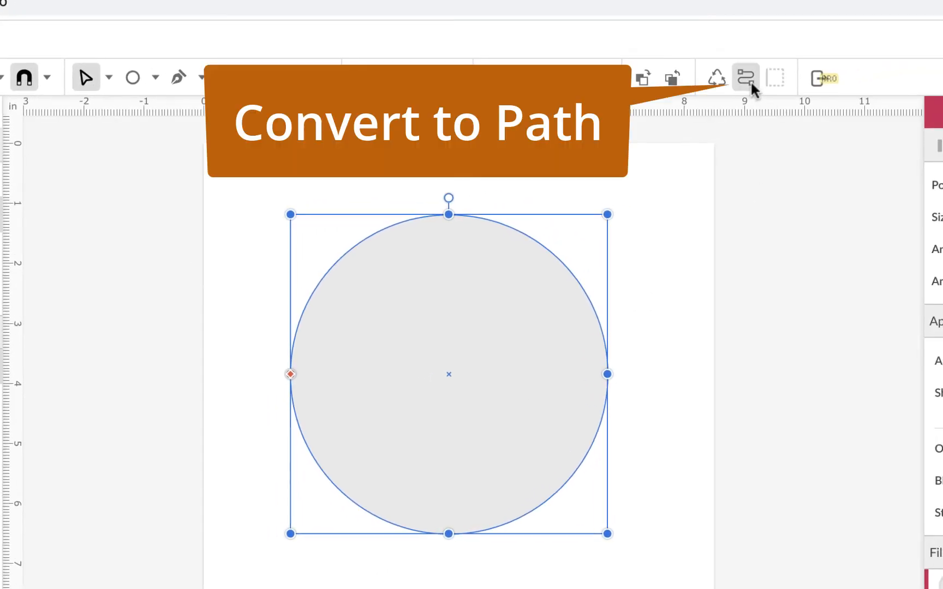
{"action": "left_click", "coordinate": [746, 78]}
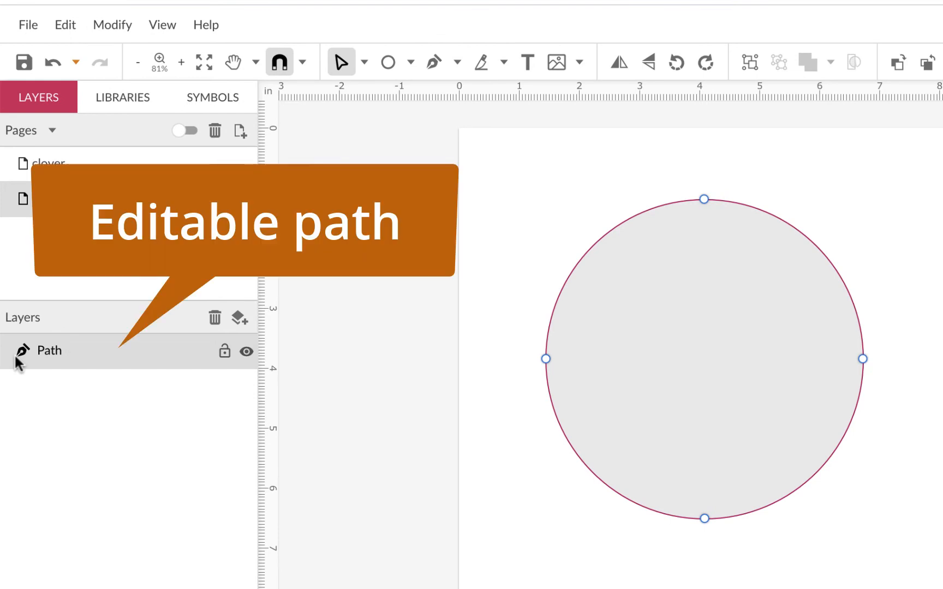
Adjust the handles of the path's right node, set its joint to Mirrored, and tilt the handles slightly.
{"action": "left_click", "coordinate": [708, 205]}
{"action": "left_click", "coordinate": [864, 371]}
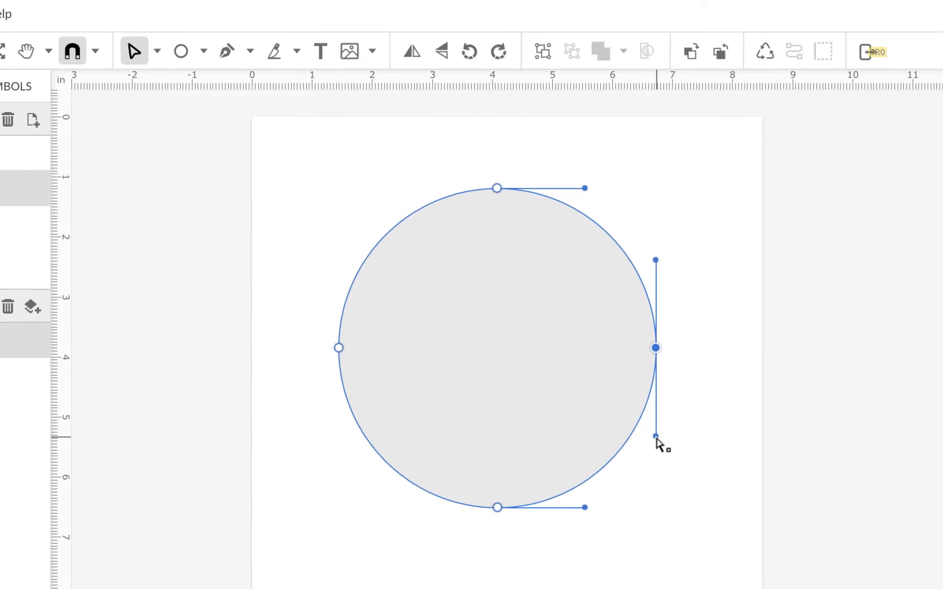
{"action": "mouse_move", "coordinate": [863, 447]}
{"action": "left_mouse_down"}
{"action": "mouse_move", "coordinate": [864, 472]}
{"action": "mouse_move", "coordinate": [861, 448]}
{"action": "left_mouse_up"}
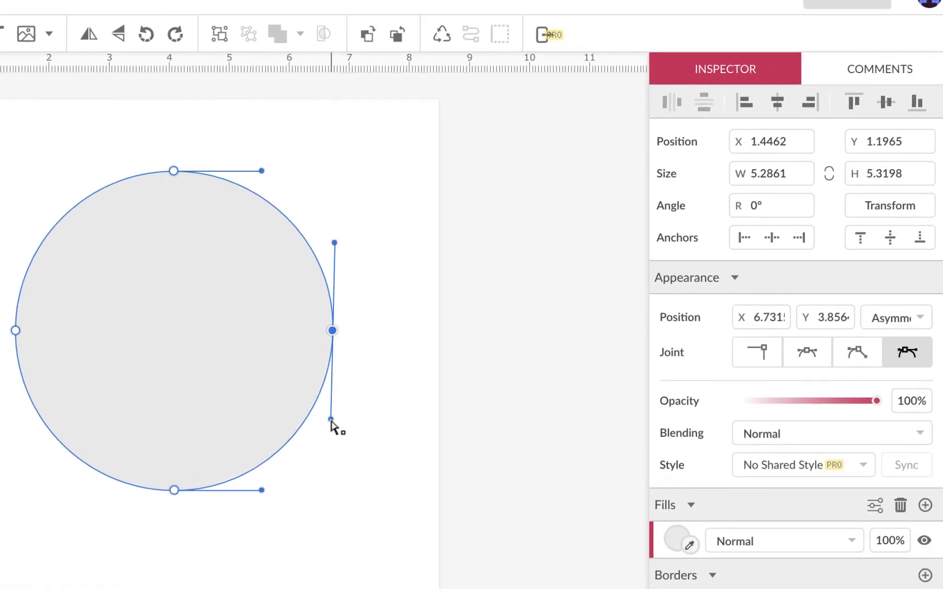
{"action": "mouse_move", "coordinate": [332, 421]}
{"action": "left_mouse_down"}
{"action": "mouse_move", "coordinate": [333, 485]}
{"action": "mouse_move", "coordinate": [333, 411]}
{"action": "left_mouse_up"}
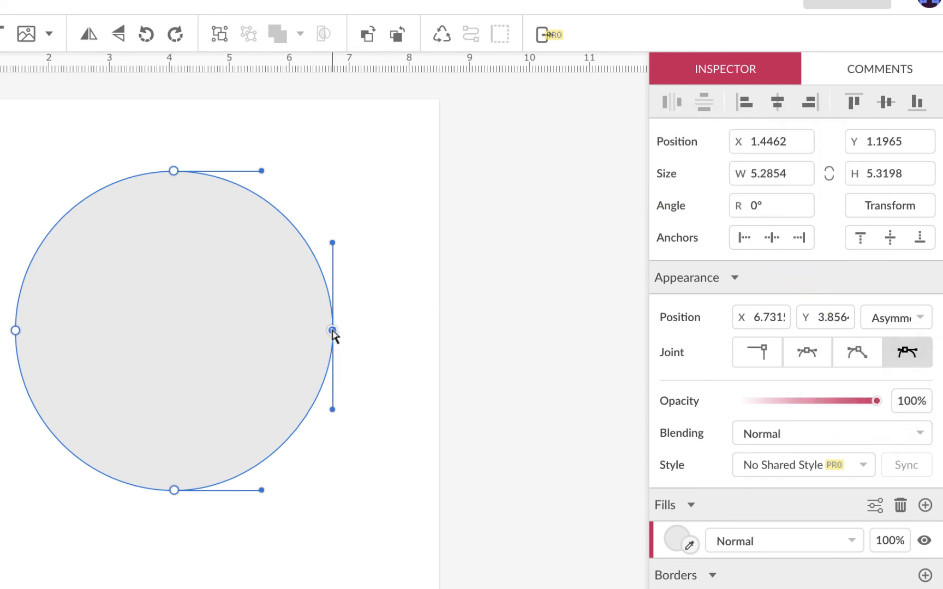
{"action": "left_click", "coordinate": [806, 352]}
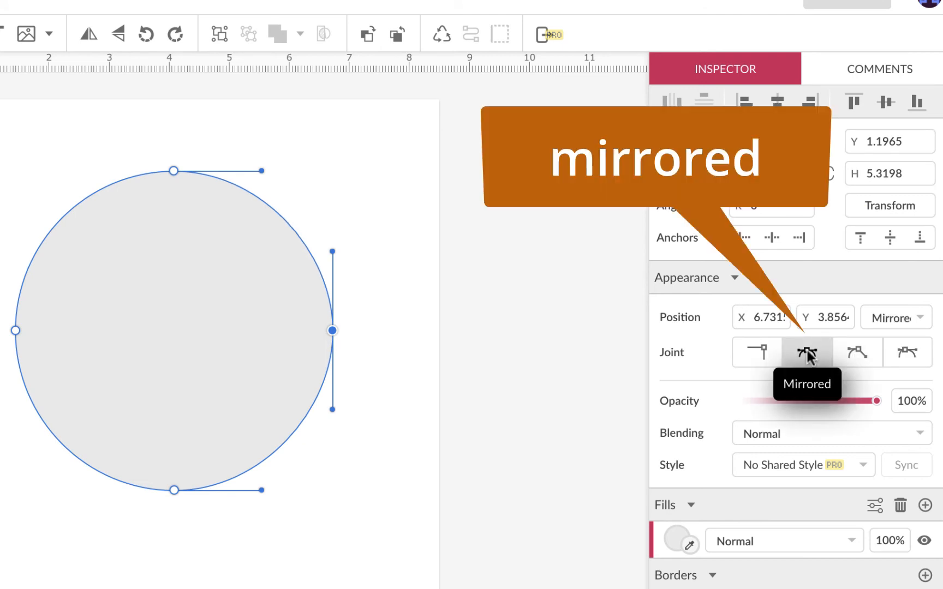
{"action": "mouse_move", "coordinate": [333, 252]}
{"action": "left_mouse_down"}
{"action": "mouse_move", "coordinate": [331, 212]}
{"action": "mouse_move", "coordinate": [331, 249]}
{"action": "left_mouse_up"}
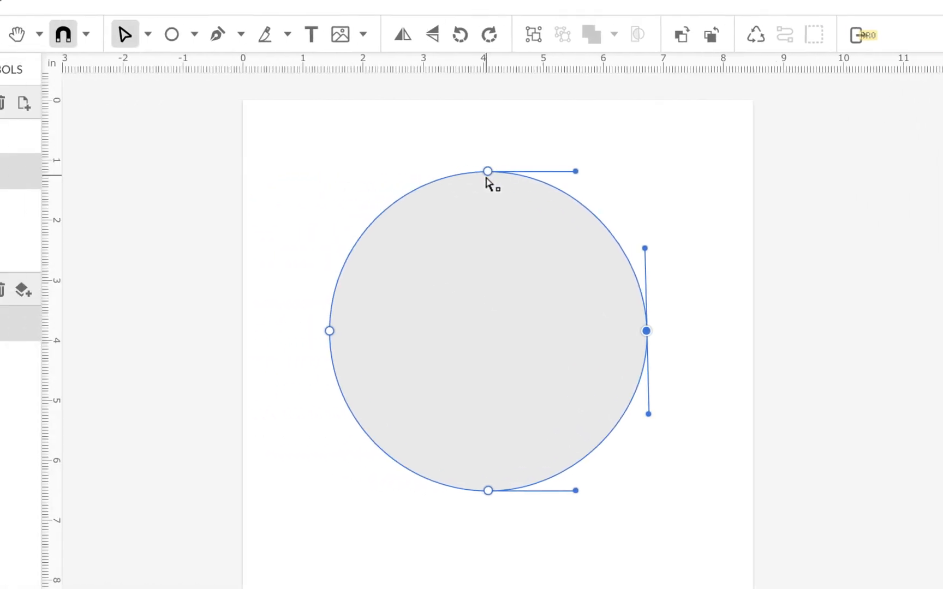
Move the path's top node down to about Y 3.4 in and its bottom node down to about Y 9 in.
{"action": "left_click_drag", "start_coordinate": [174, 171], "coordinate": [168, 296]}
{"action": "left_click_drag", "start_coordinate": [534, 295], "coordinate": [540, 304]}
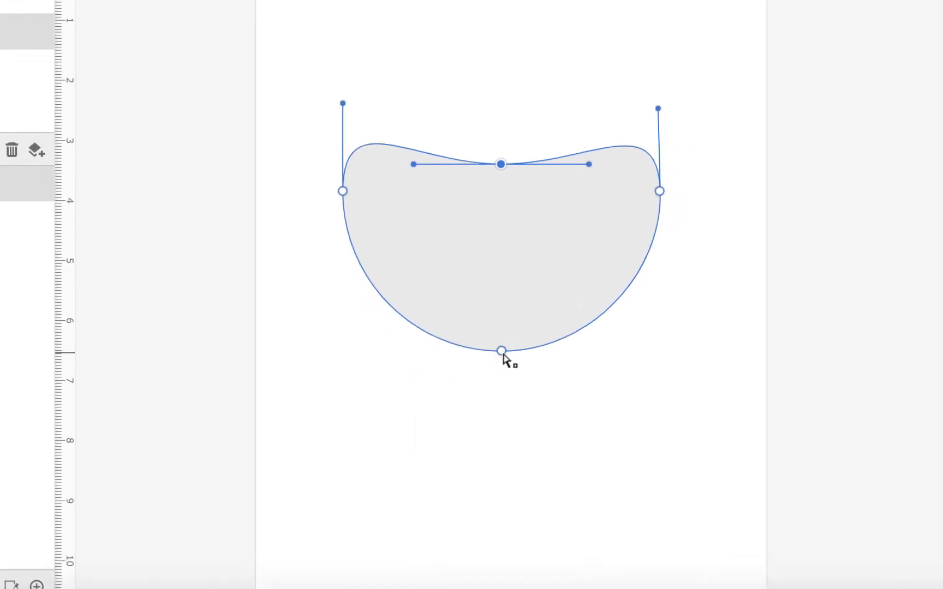
{"action": "left_click_drag", "start_coordinate": [534, 474], "coordinate": [538, 588]}
{"action": "left_click_drag", "start_coordinate": [497, 478], "coordinate": [498, 478]}
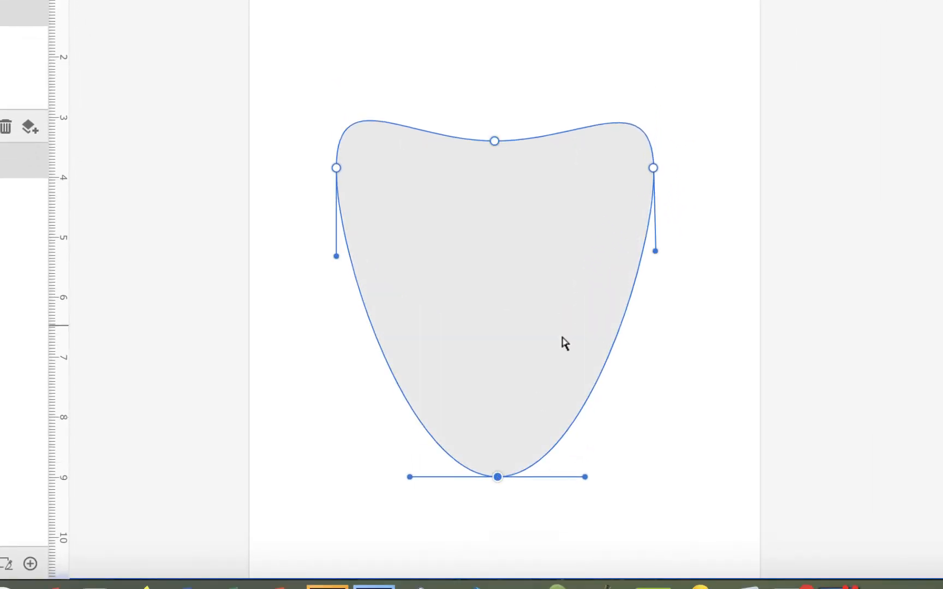
Set the top node's joint to Disconnected and angle both its handles upward to form the heart's two lobes.
{"action": "left_click", "coordinate": [494, 140]}
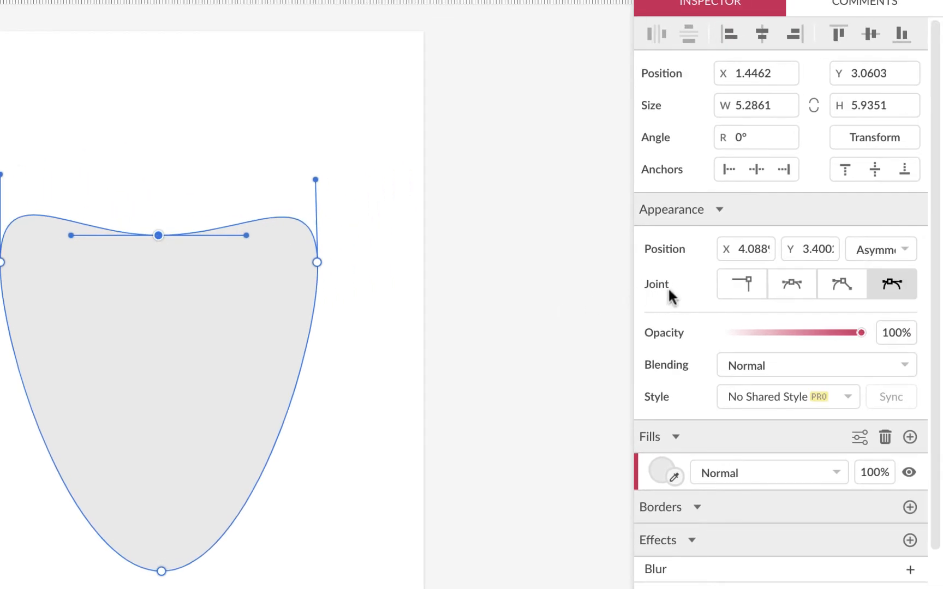
{"action": "left_click", "coordinate": [841, 284]}
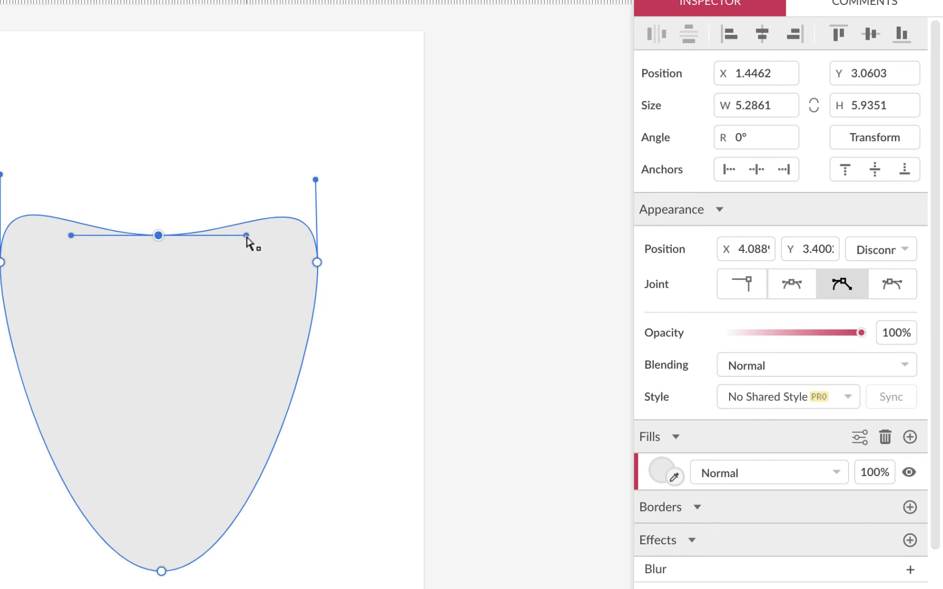
{"action": "left_click_drag", "start_coordinate": [246, 235], "coordinate": [195, 110]}
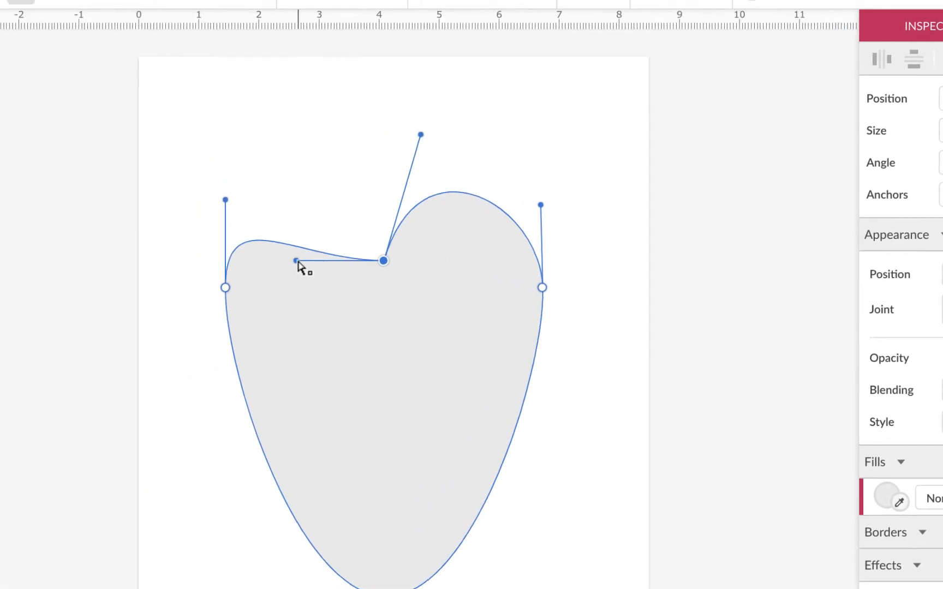
{"action": "left_click_drag", "start_coordinate": [71, 236], "coordinate": [120, 101]}
{"action": "mouse_move", "coordinate": [380, 128]}
{"action": "left_mouse_down"}
{"action": "mouse_move", "coordinate": [372, 150]}
{"action": "mouse_move", "coordinate": [373, 142]}
{"action": "left_mouse_up"}
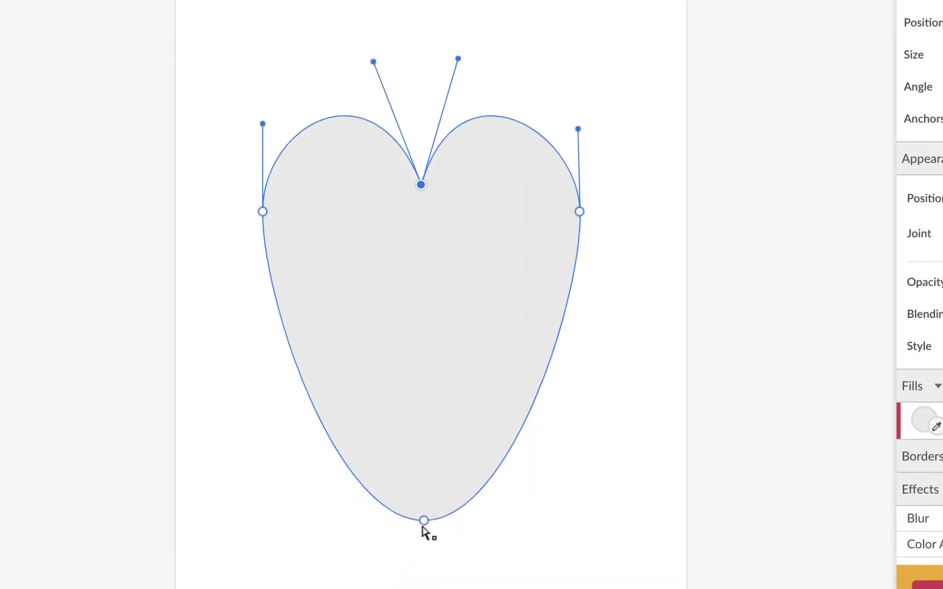
Try a Straight joint on the bottom node, change it to Disconnected, and swing both handles up inside the heart to form a point.
{"action": "left_click", "coordinate": [423, 521]}
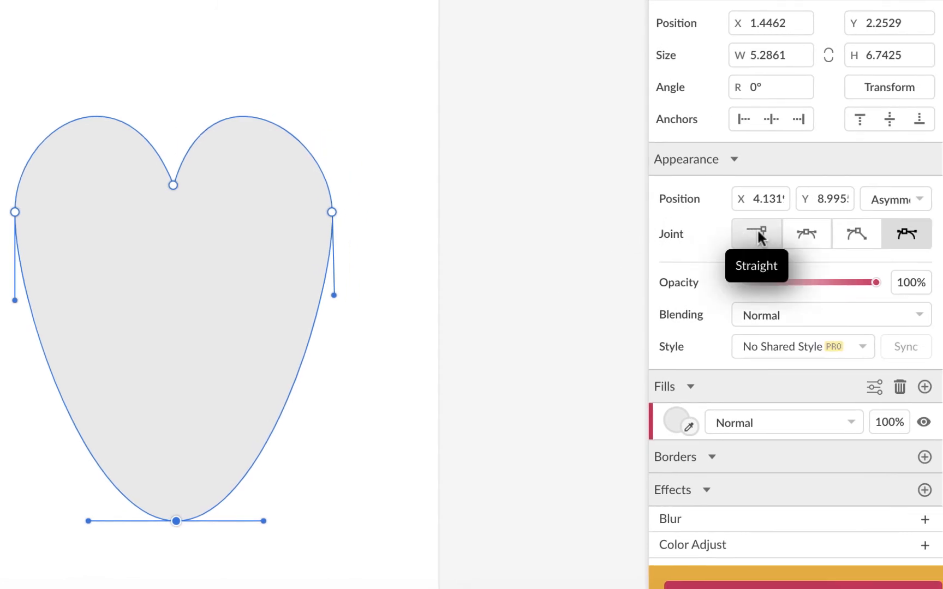
{"action": "left_click", "coordinate": [758, 235]}
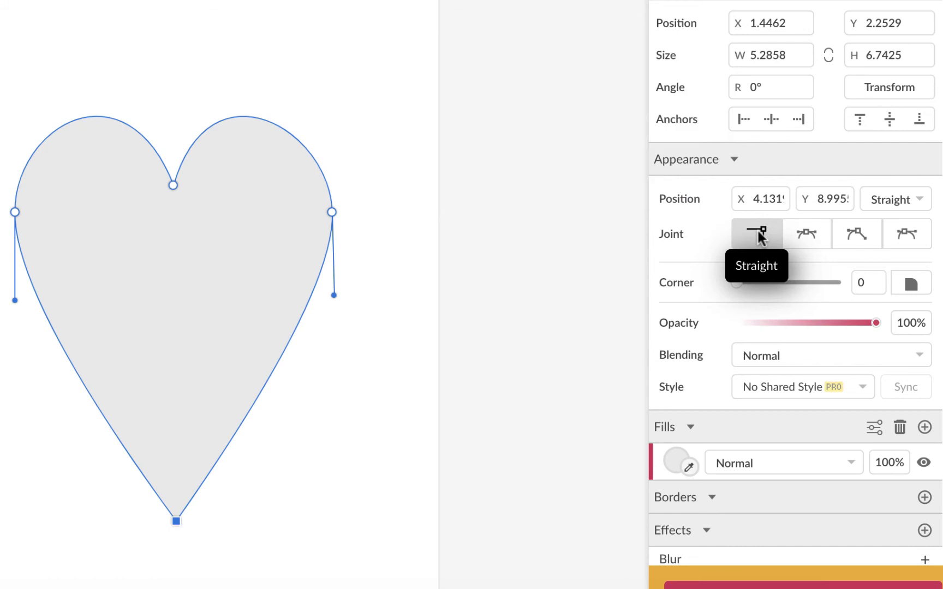
{"action": "left_click", "coordinate": [855, 238]}
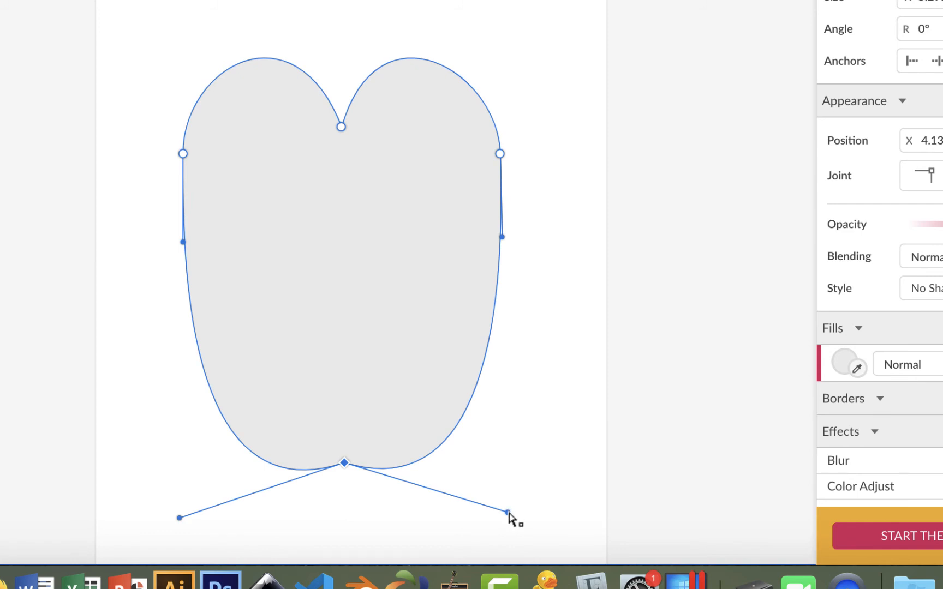
{"action": "left_click_drag", "start_coordinate": [507, 513], "coordinate": [373, 303]}
{"action": "left_click_drag", "start_coordinate": [180, 519], "coordinate": [314, 311]}
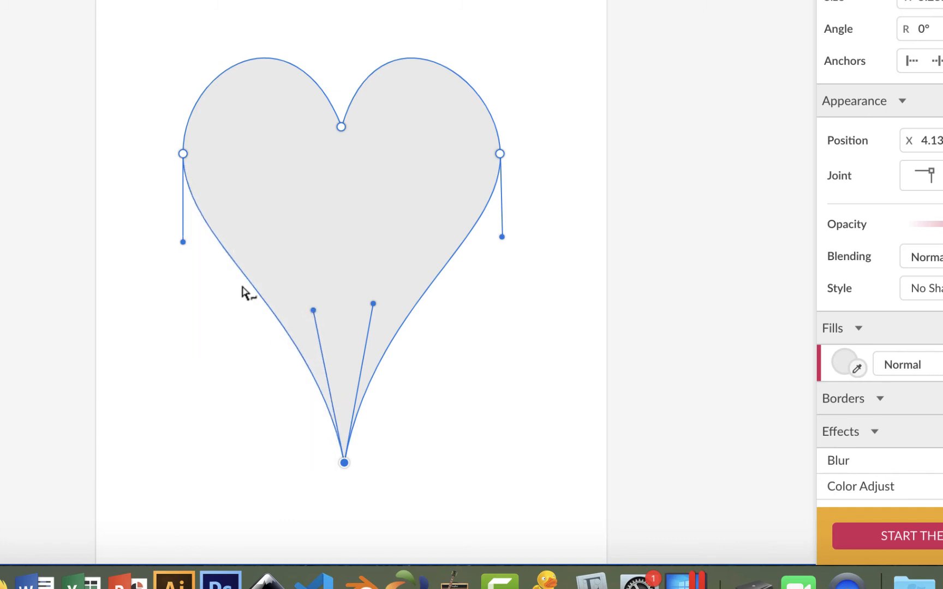
Fine-tune the handles of the heart's bottom and left nodes and raise the bottom point to about Y 8 in.
{"action": "left_click_drag", "start_coordinate": [312, 312], "coordinate": [323, 332]}
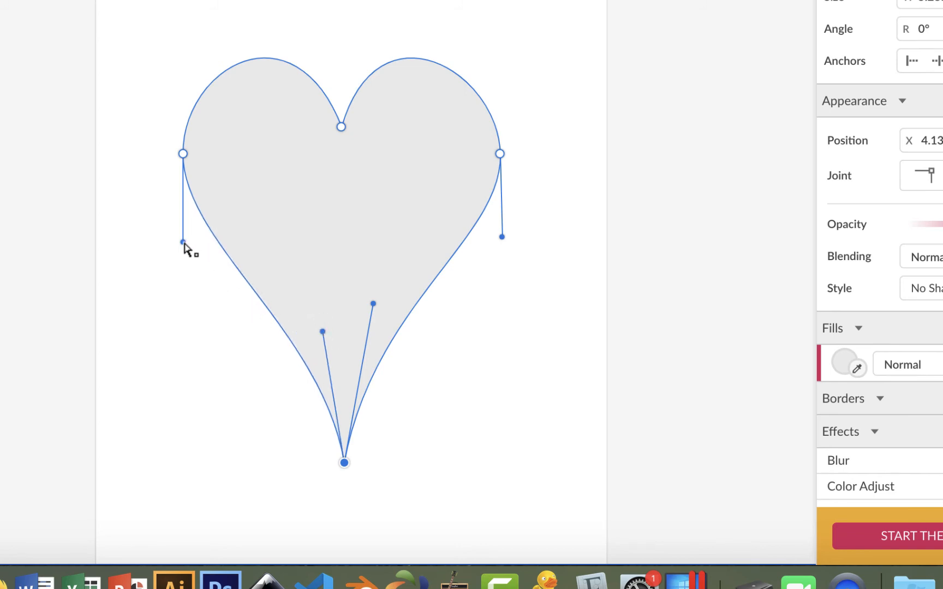
{"action": "left_click_drag", "start_coordinate": [183, 242], "coordinate": [174, 251]}
{"action": "left_click_drag", "start_coordinate": [323, 331], "coordinate": [357, 325]}
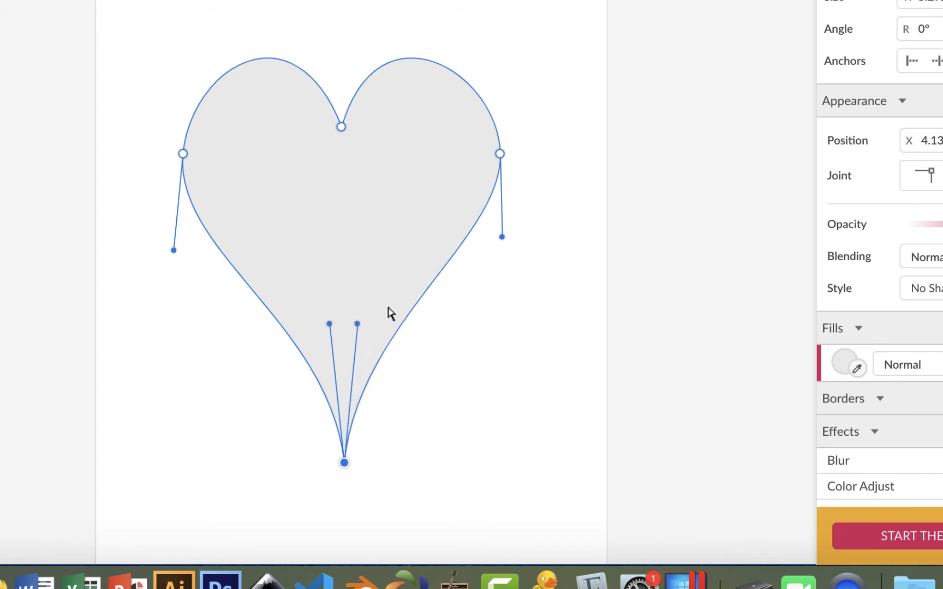
{"action": "left_click_drag", "start_coordinate": [346, 465], "coordinate": [347, 410]}
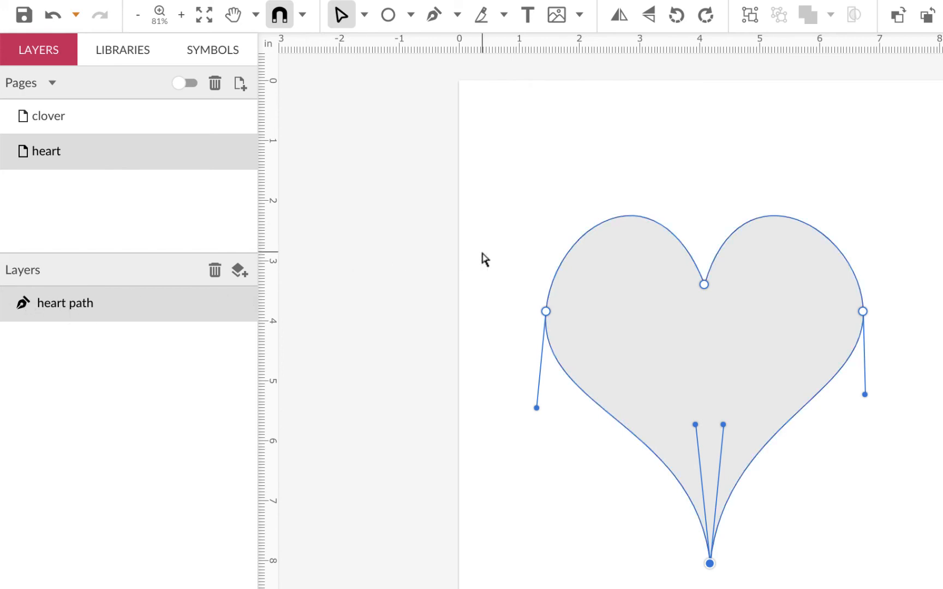
Select the whole heart with the Pointer tool and fill it with solid red #FF0000.
{"action": "left_click", "coordinate": [364, 15]}
{"action": "left_click", "coordinate": [376, 48]}
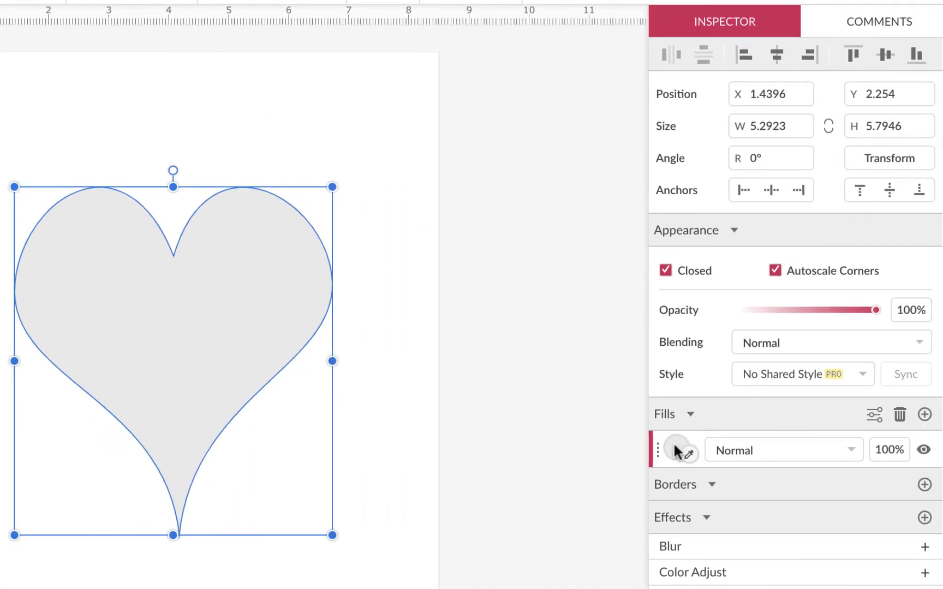
{"action": "left_click", "coordinate": [676, 446]}
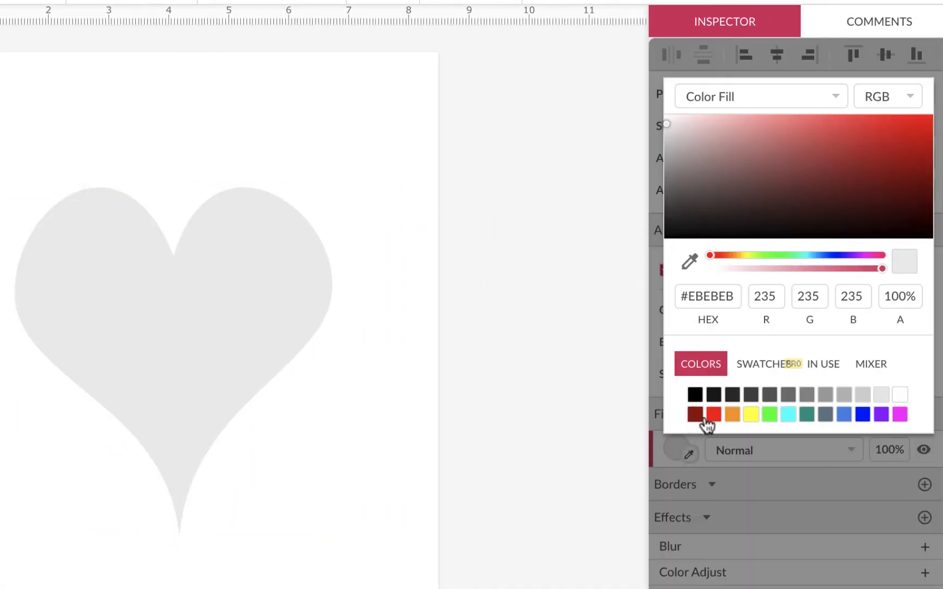
{"action": "left_click", "coordinate": [713, 414]}
Change the heart's fill to a reversed radial gradient with a white #FFFFFF center and red outer color.
{"action": "left_click", "coordinate": [832, 91]}
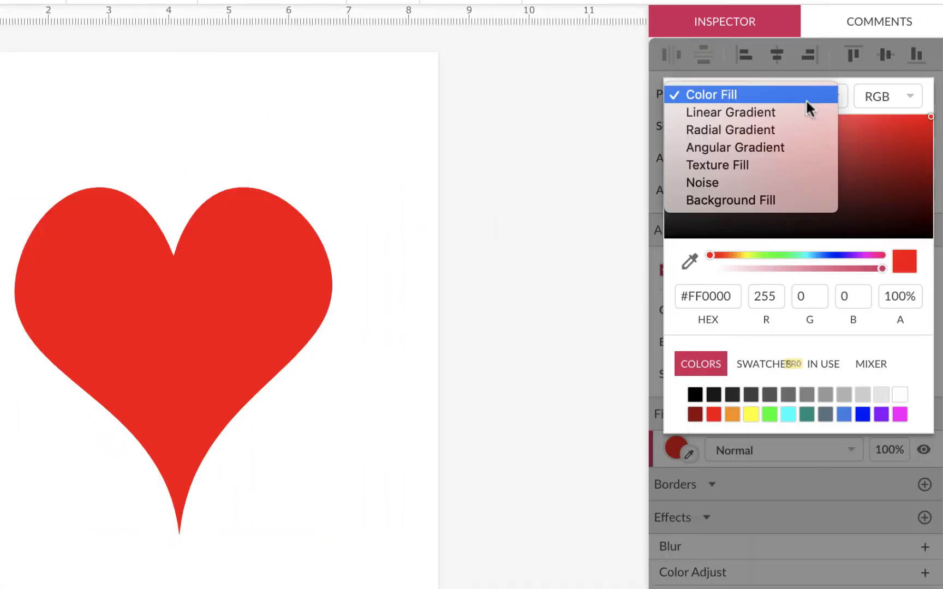
{"action": "left_click", "coordinate": [785, 131]}
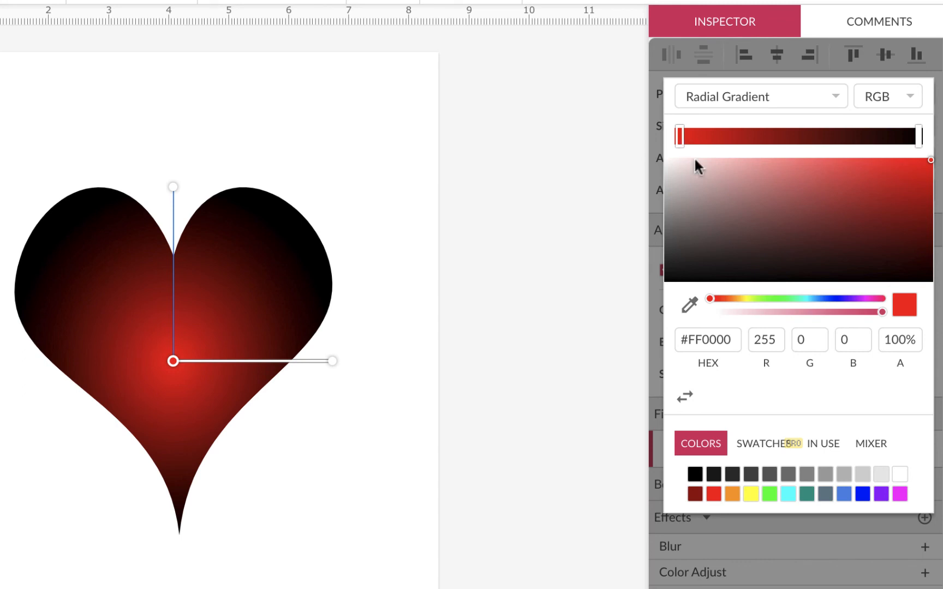
{"action": "left_click", "coordinate": [685, 396]}
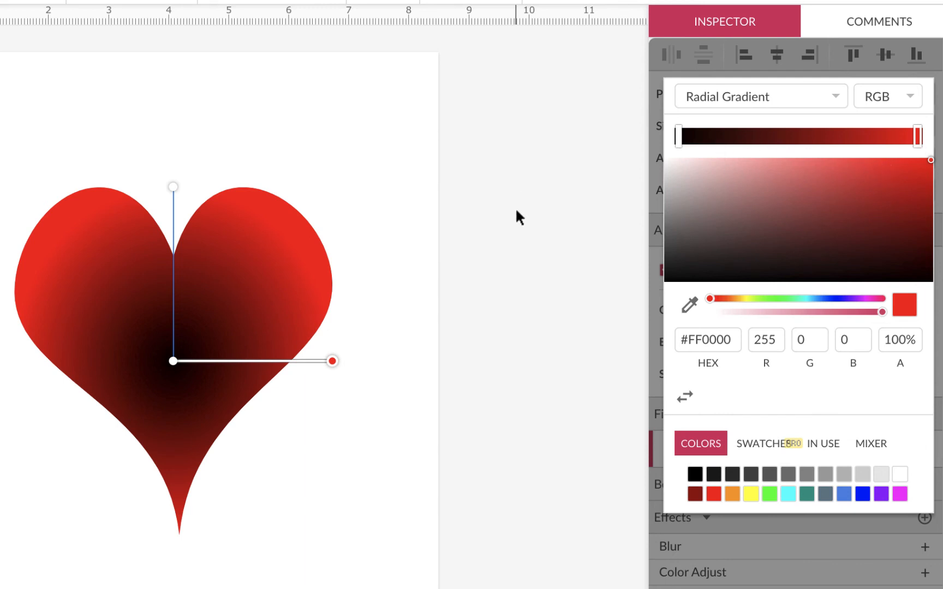
{"action": "left_click", "coordinate": [678, 136]}
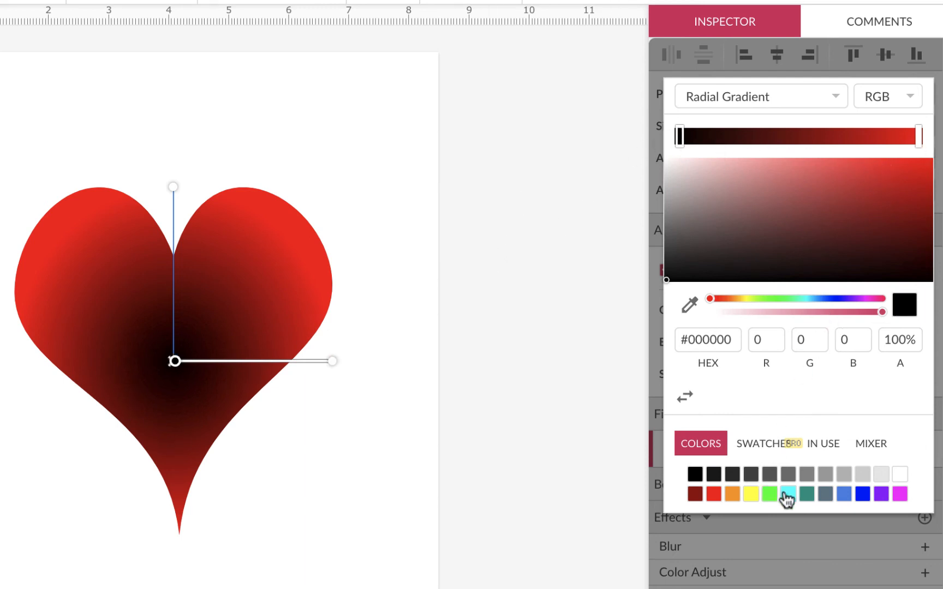
{"action": "left_click", "coordinate": [899, 475]}
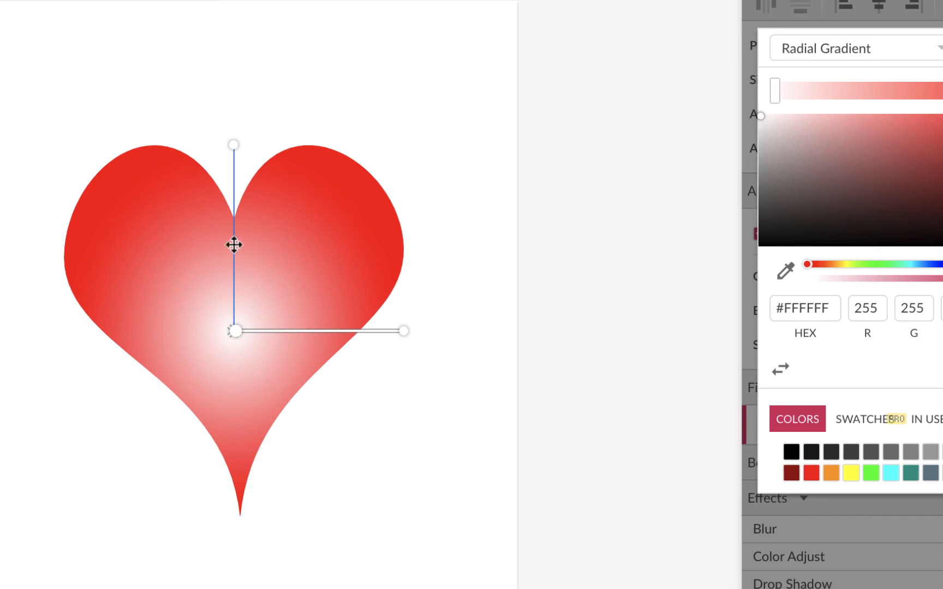
Move the radial gradient's white center into the heart's left lobe and slightly adjust its center and end points.
{"action": "left_click_drag", "start_coordinate": [234, 244], "coordinate": [167, 181]}
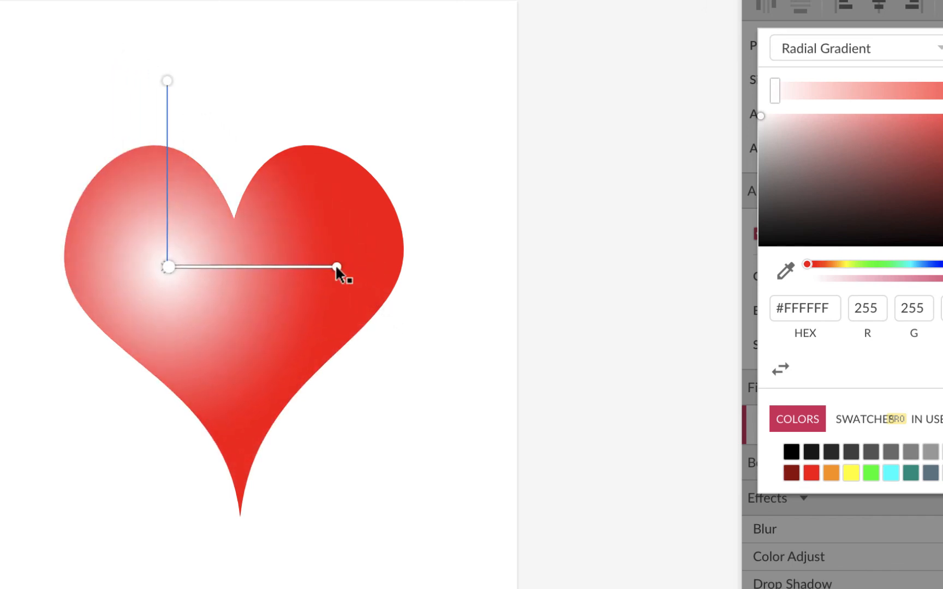
{"action": "mouse_move", "coordinate": [336, 267]}
{"action": "left_mouse_down"}
{"action": "mouse_move", "coordinate": [298, 318]}
{"action": "mouse_move", "coordinate": [335, 265]}
{"action": "left_mouse_up"}
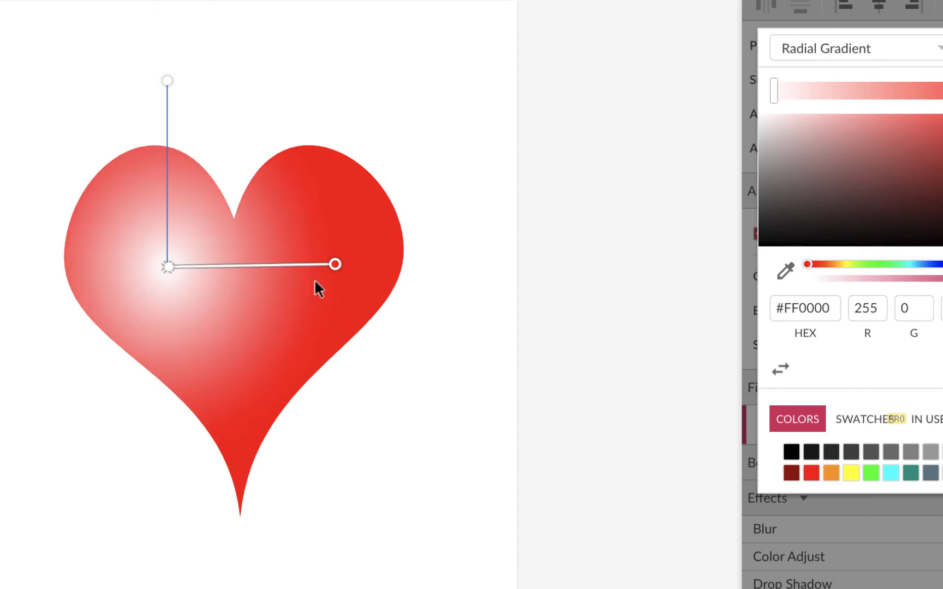
{"action": "mouse_move", "coordinate": [167, 267]}
{"action": "left_mouse_down"}
{"action": "mouse_move", "coordinate": [294, 365]}
{"action": "mouse_move", "coordinate": [189, 263]}
{"action": "mouse_move", "coordinate": [114, 281]}
{"action": "mouse_move", "coordinate": [247, 373]}
{"action": "mouse_move", "coordinate": [219, 281]}
{"action": "mouse_move", "coordinate": [190, 290]}
{"action": "mouse_move", "coordinate": [188, 277]}
{"action": "mouse_move", "coordinate": [210, 345]}
{"action": "mouse_move", "coordinate": [264, 431]}
{"action": "mouse_move", "coordinate": [181, 307]}
{"action": "mouse_move", "coordinate": [167, 265]}
{"action": "left_mouse_up"}
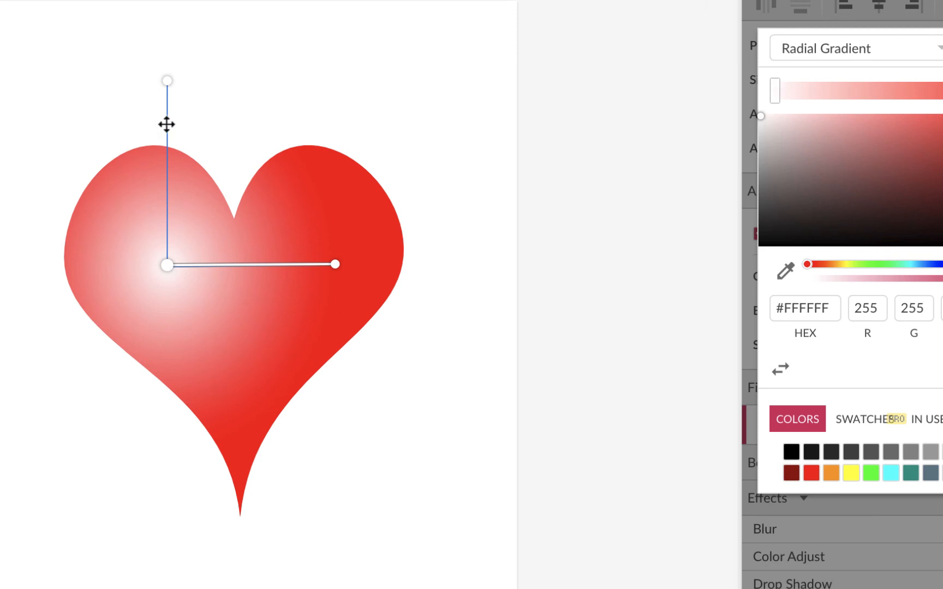
Tilt the heart's radial gradient diagonally, move its white center higher in the left lobe and adjust the length of both axes.
{"action": "left_click_drag", "start_coordinate": [194, 126], "coordinate": [207, 49]}
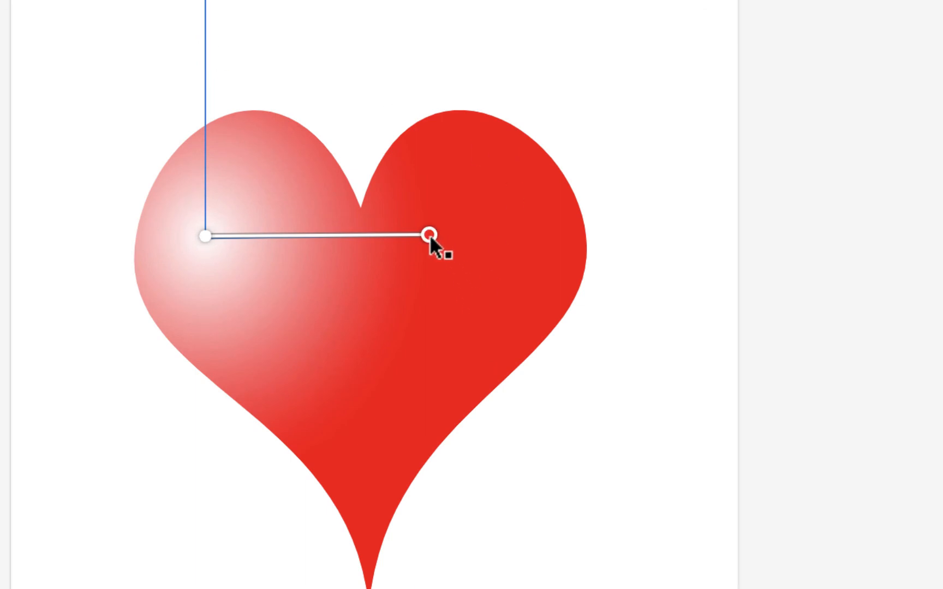
{"action": "left_click_drag", "start_coordinate": [428, 235], "coordinate": [414, 369]}
{"action": "left_click_drag", "start_coordinate": [205, 2], "coordinate": [325, 44]}
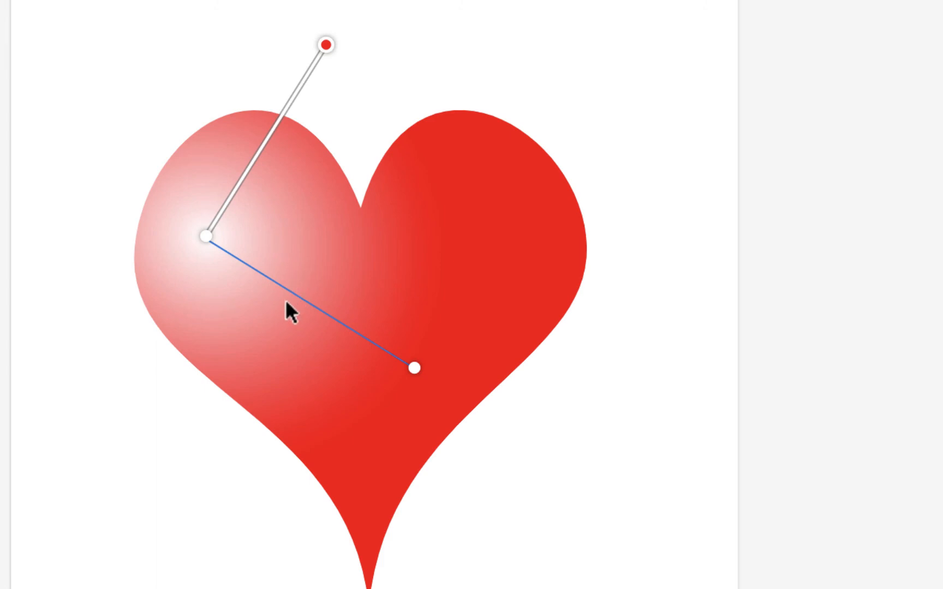
{"action": "left_click_drag", "start_coordinate": [299, 294], "coordinate": [302, 271]}
{"action": "left_click_drag", "start_coordinate": [329, 18], "coordinate": [355, 0]}
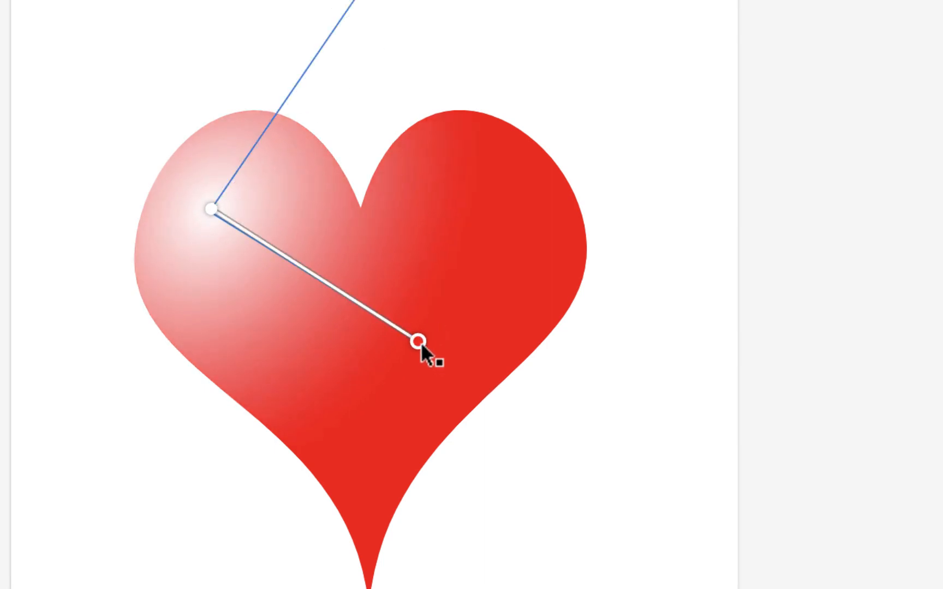
{"action": "left_click_drag", "start_coordinate": [417, 341], "coordinate": [391, 359]}
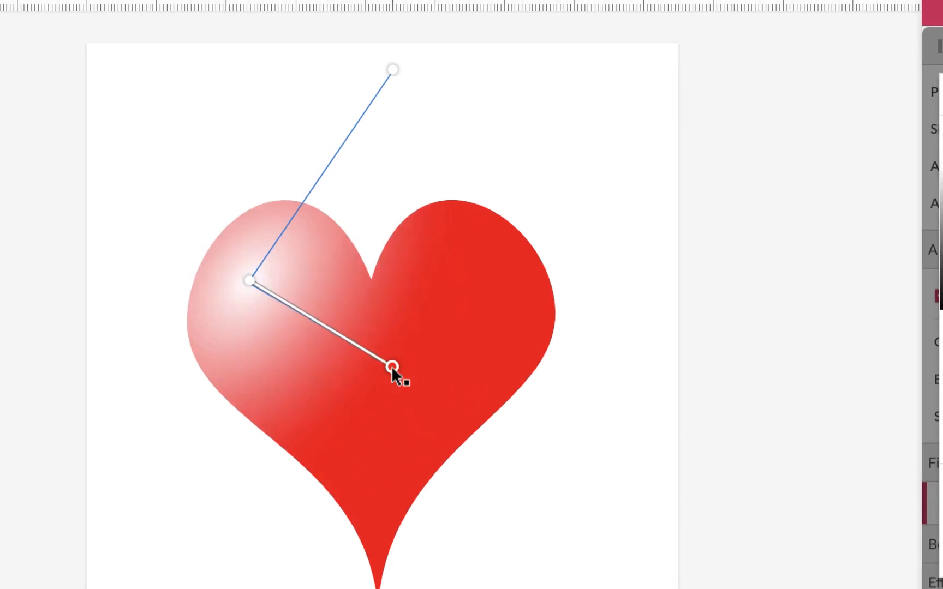
{"action": "left_click_drag", "start_coordinate": [392, 70], "coordinate": [360, 113]}
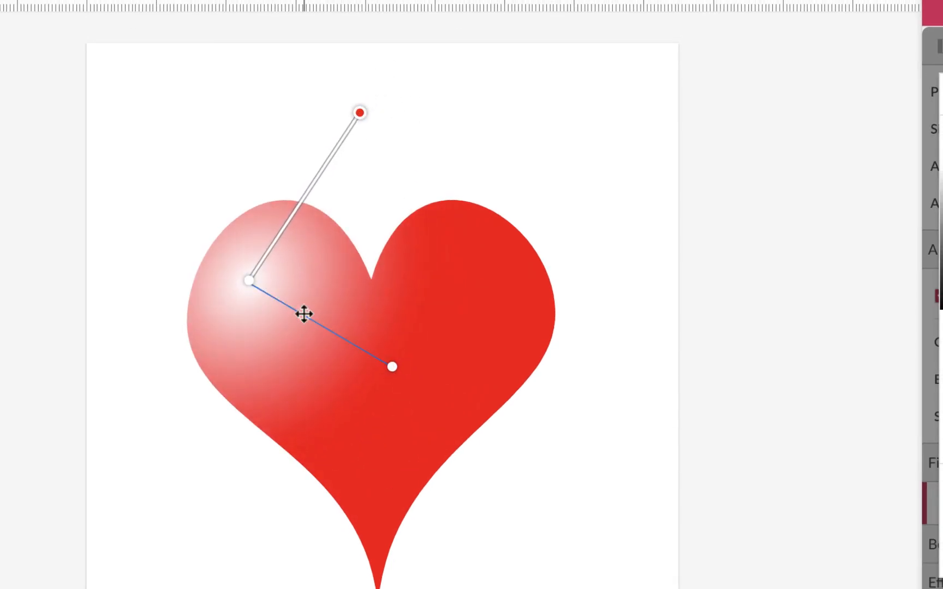
{"action": "mouse_move", "coordinate": [309, 317]}
{"action": "left_mouse_down"}
{"action": "mouse_move", "coordinate": [343, 335]}
{"action": "mouse_move", "coordinate": [315, 322]}
{"action": "left_mouse_up"}
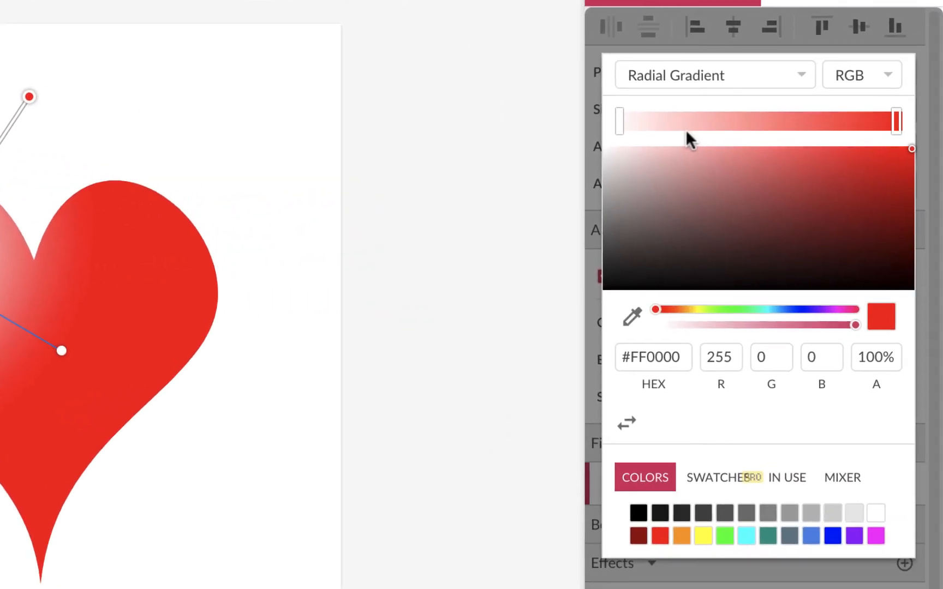
Add a yellow #FFFF00 stop near the middle of the heart's radial gradient and extend both gradient axes outward.
{"action": "left_click", "coordinate": [763, 131]}
{"action": "left_click", "coordinate": [703, 535]}
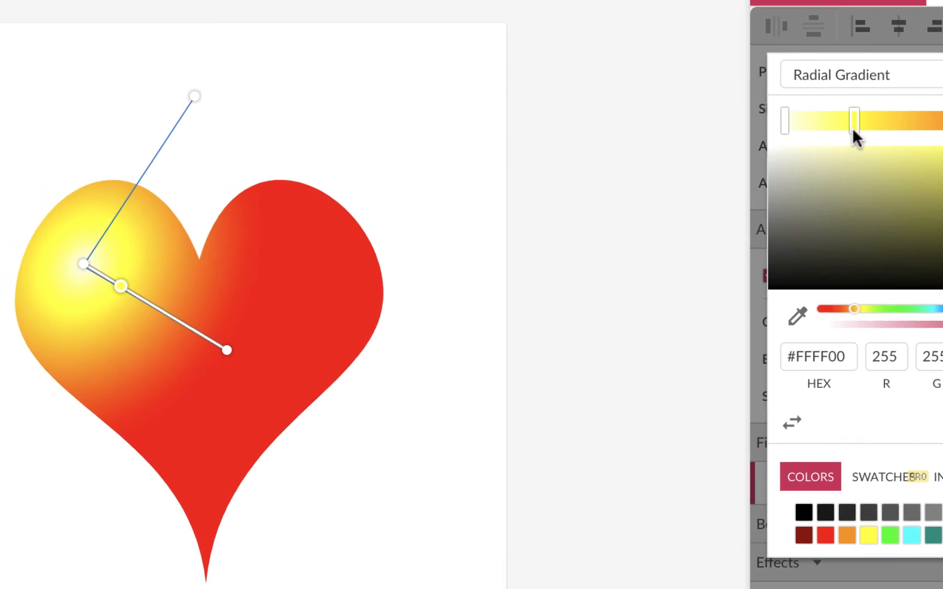
{"action": "left_click_drag", "start_coordinate": [854, 130], "coordinate": [904, 124]}
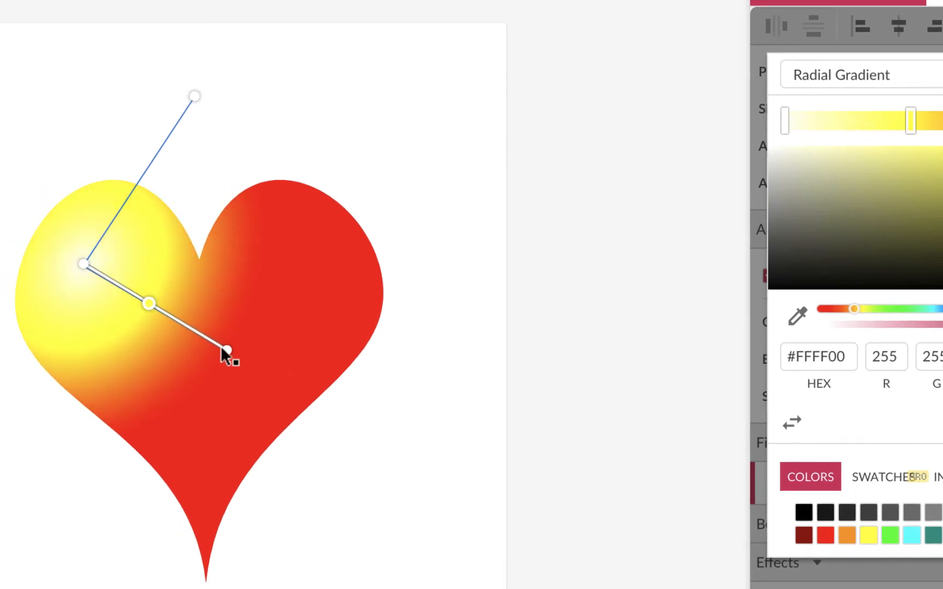
{"action": "left_click_drag", "start_coordinate": [226, 350], "coordinate": [260, 382]}
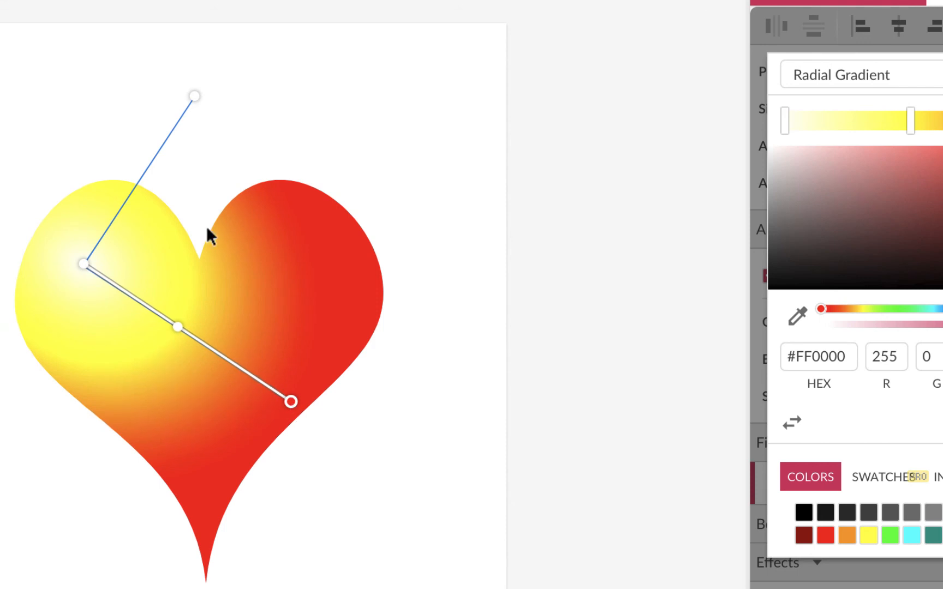
{"action": "left_click_drag", "start_coordinate": [195, 96], "coordinate": [212, 61]}
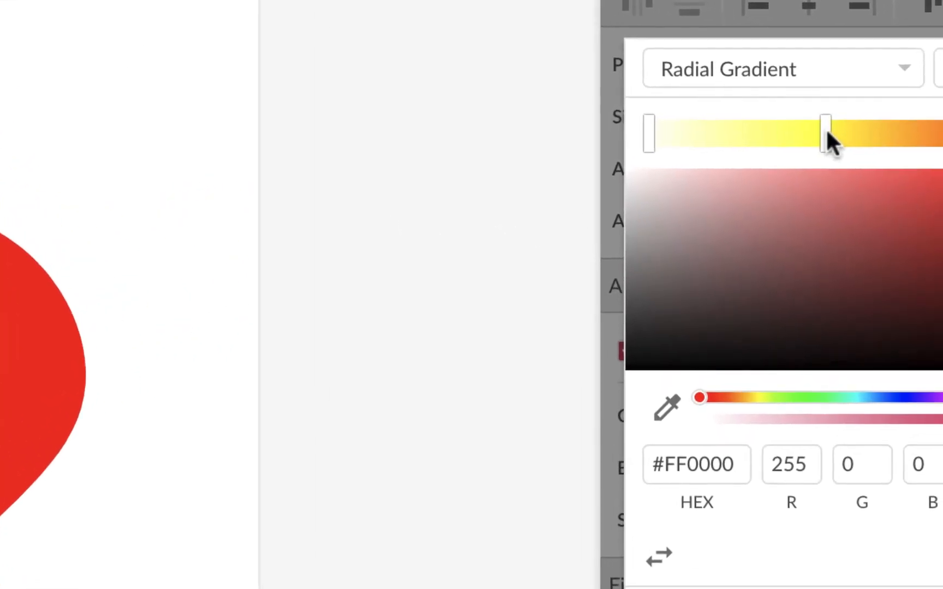
Remove the yellow stop from the heart's gradient and shorten both axes toward the white center.
{"action": "left_click", "coordinate": [909, 120]}
{"action": "left_click_drag", "start_coordinate": [823, 206], "coordinate": [823, 301]}
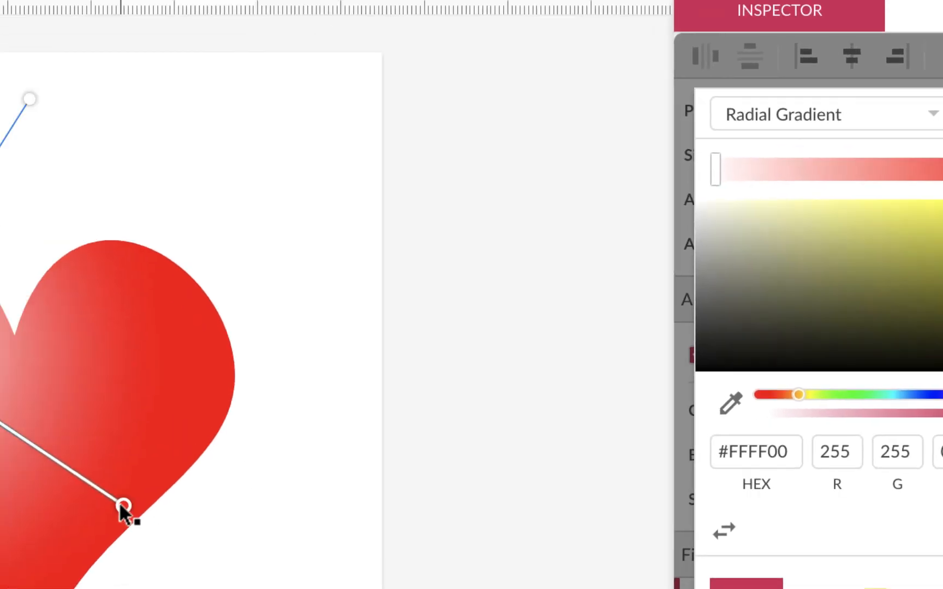
{"action": "left_click_drag", "start_coordinate": [123, 506], "coordinate": [432, 425]}
{"action": "left_click_drag", "start_coordinate": [422, 201], "coordinate": [391, 238]}
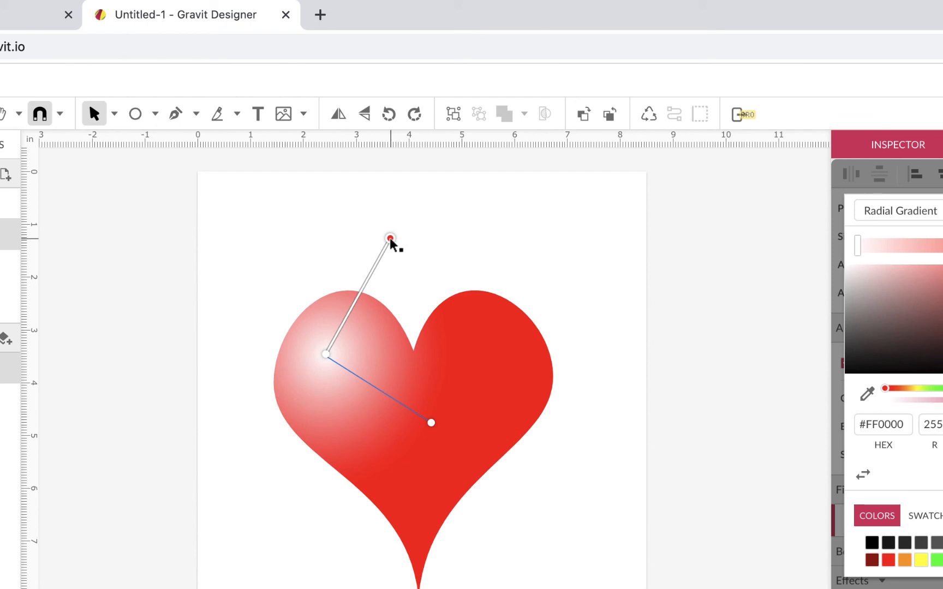
{"action": "key", "text": "Escape"}
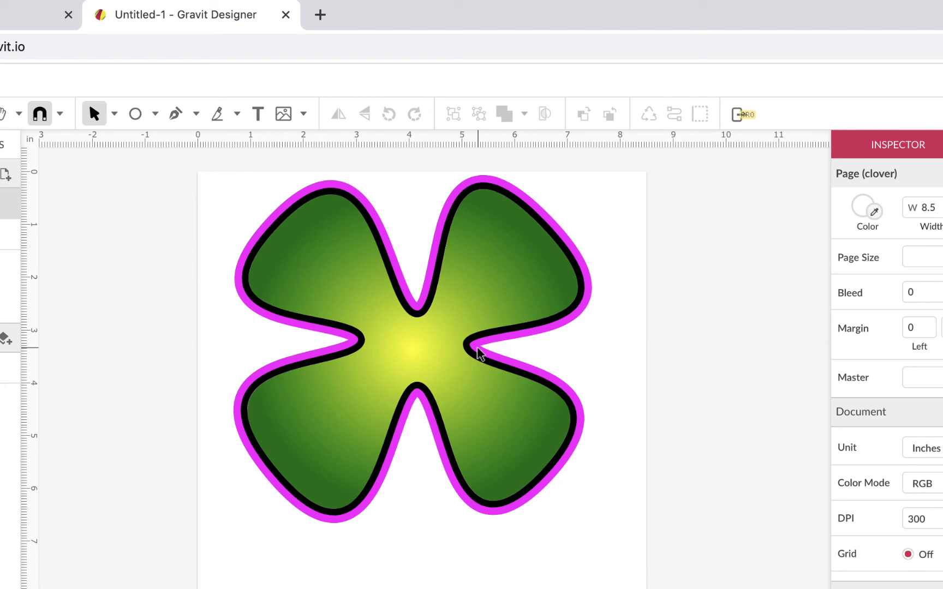
Copy the clover shape from the clover page.
{"action": "left_click", "coordinate": [493, 296]}
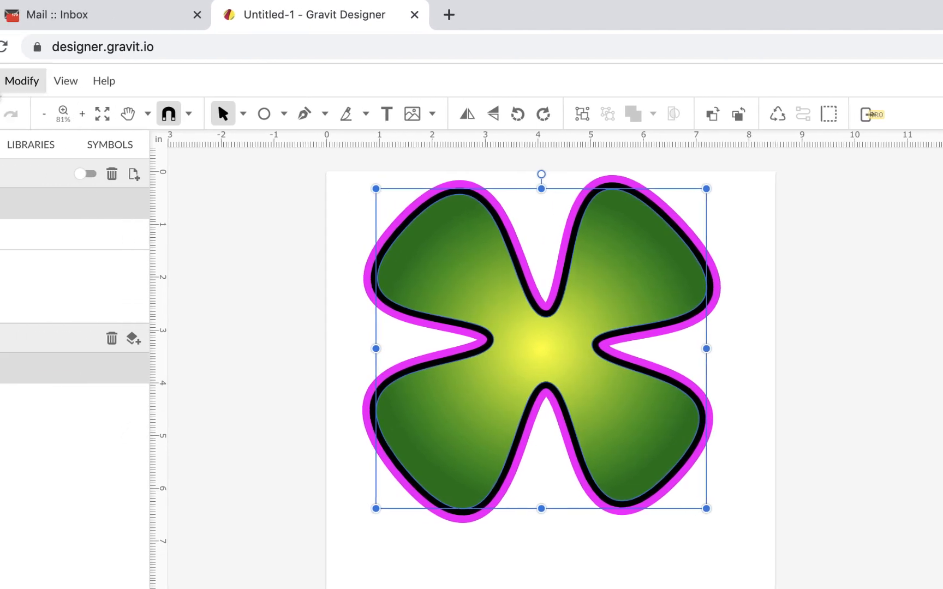
{"action": "left_click", "coordinate": [57, 82]}
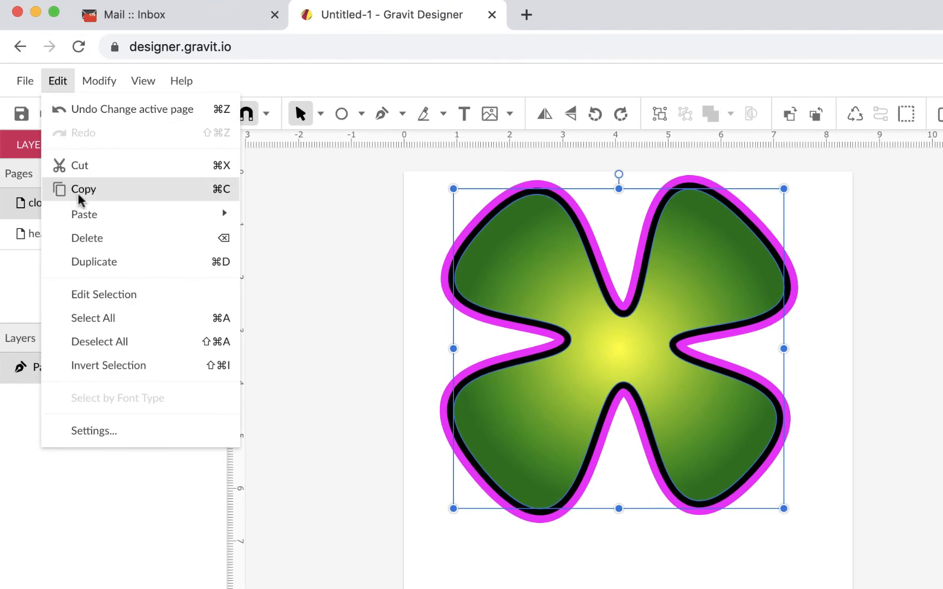
{"action": "left_click", "coordinate": [79, 197]}
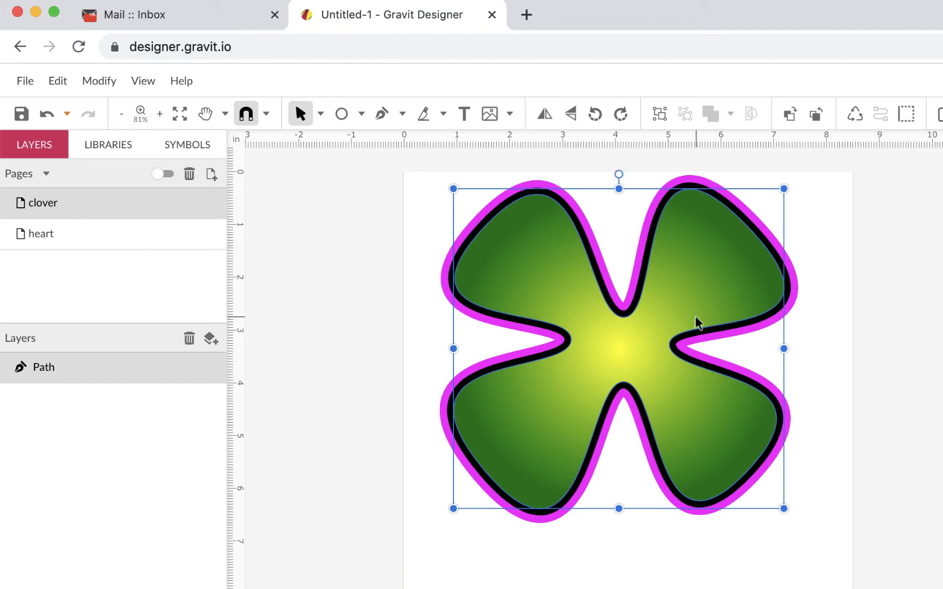
Paste the copied clover's style onto the heart on the heart page.
{"action": "left_click", "coordinate": [126, 236]}
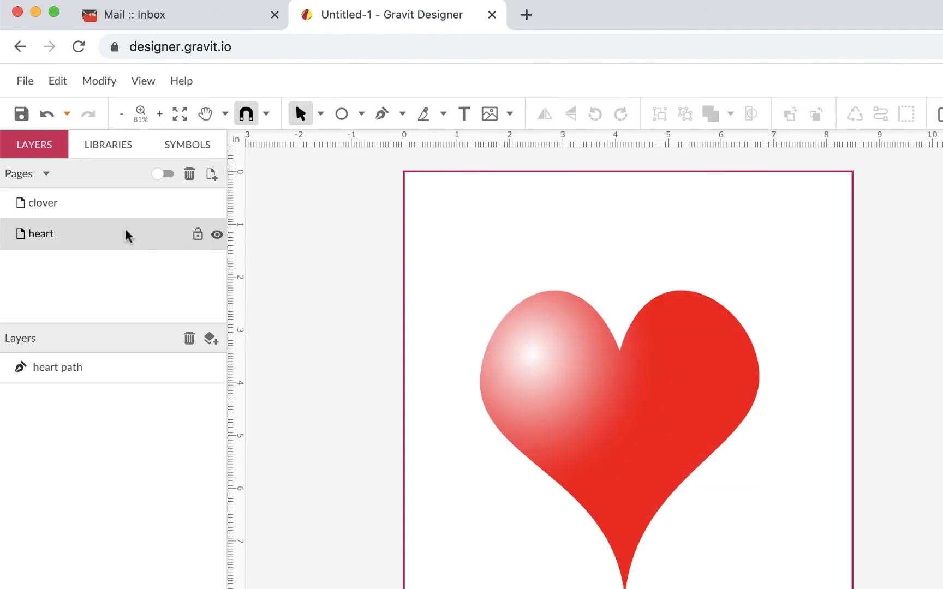
{"action": "left_click", "coordinate": [606, 332]}
{"action": "left_click", "coordinate": [55, 87]}
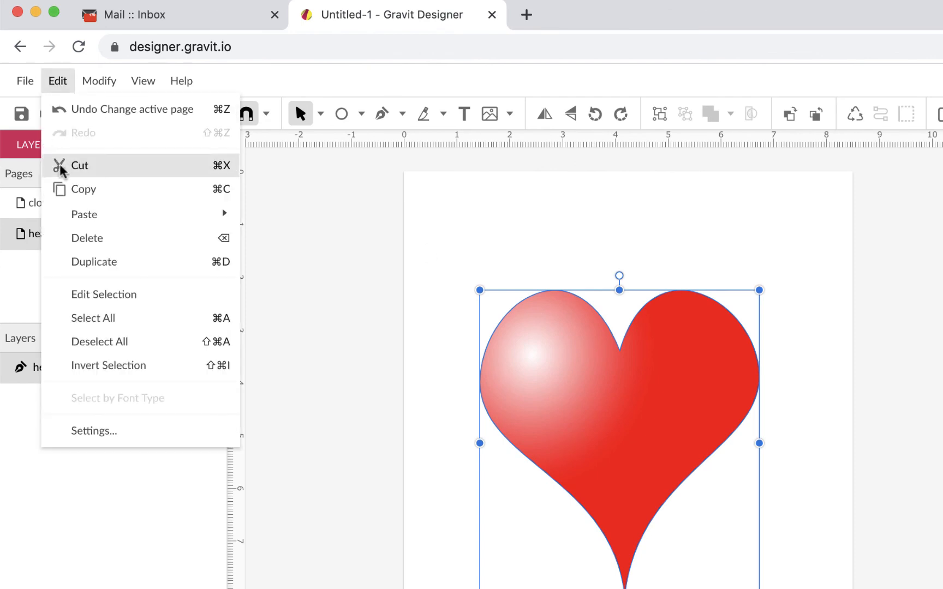
{"action": "mouse_move", "coordinate": [80, 218]}
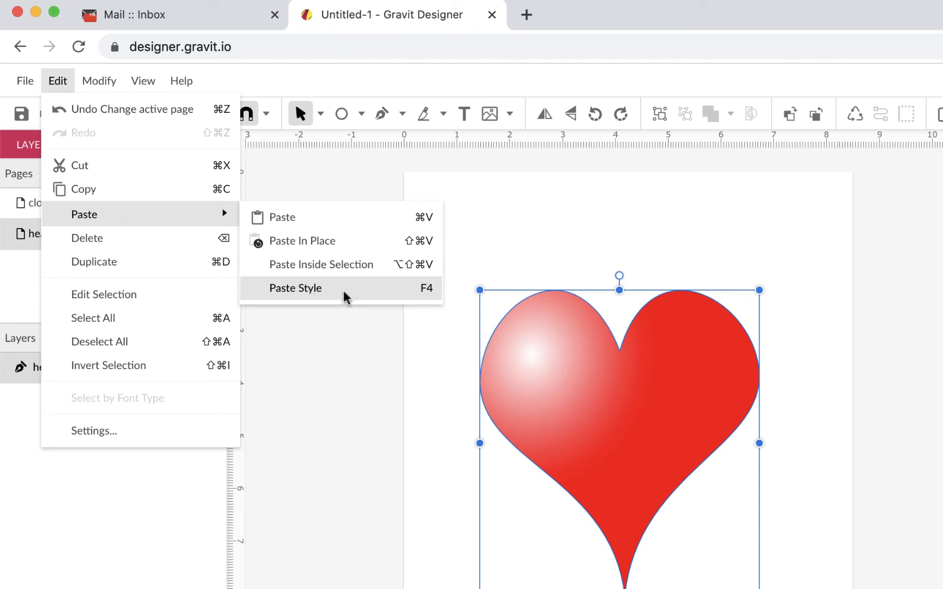
{"action": "left_click", "coordinate": [303, 289]}
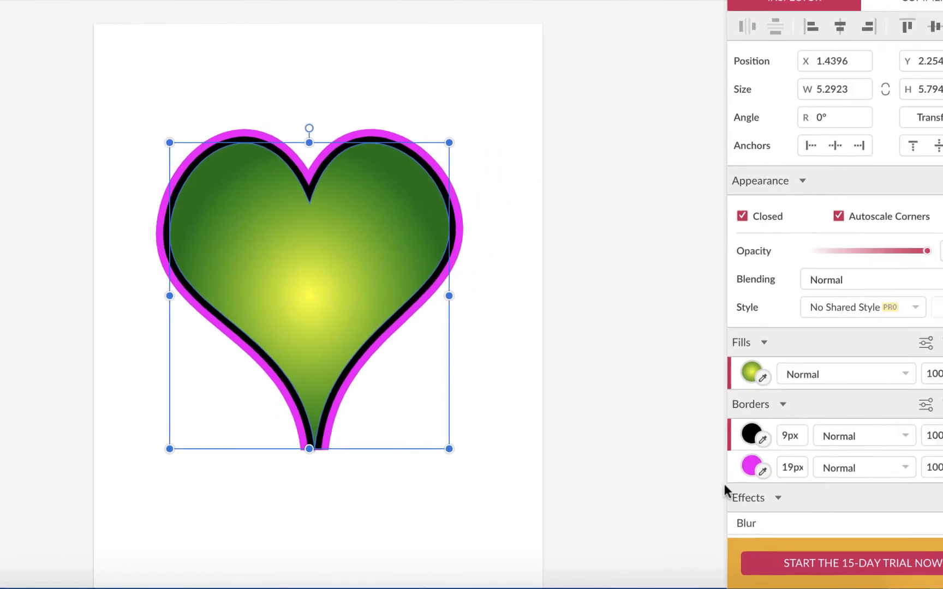
Raise the miter limit of the heart's 19 px magenta border to 10.3.
{"action": "left_click", "coordinate": [741, 474]}
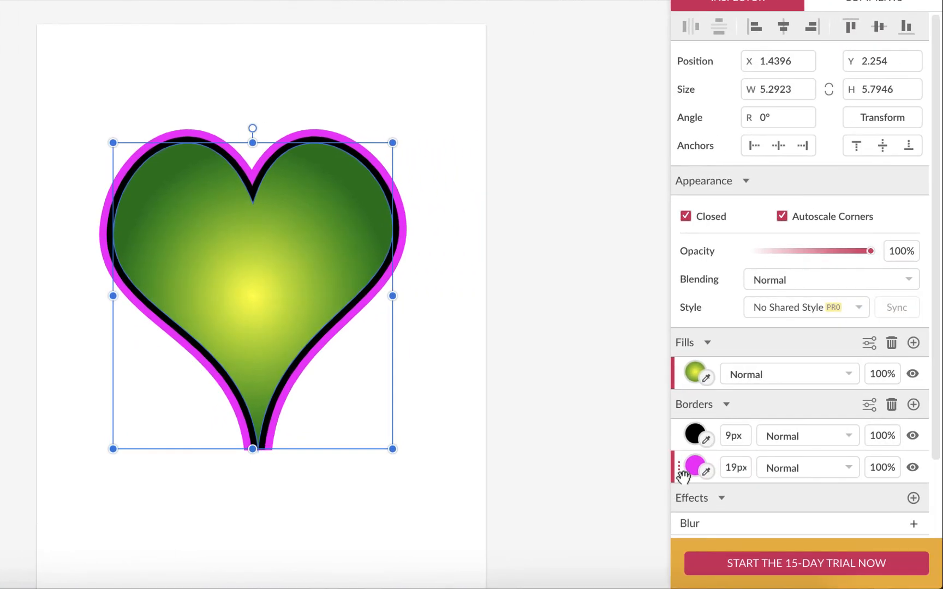
{"action": "left_click", "coordinate": [868, 405]}
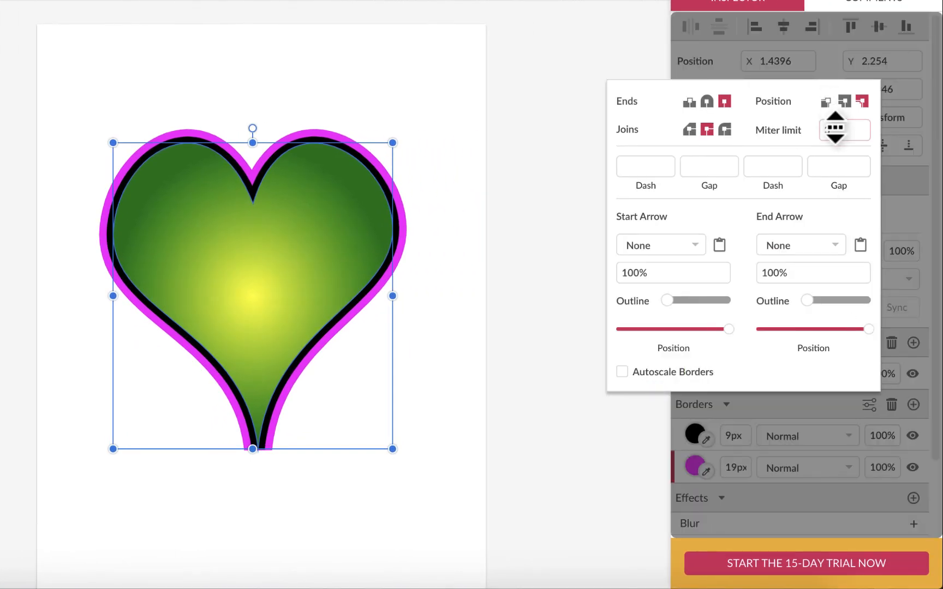
{"action": "mouse_move", "coordinate": [835, 129]}
{"action": "left_mouse_down"}
{"action": "mouse_move", "coordinate": [791, 130]}
{"action": "mouse_move", "coordinate": [837, 123]}
{"action": "mouse_move", "coordinate": [824, 154]}
{"action": "mouse_move", "coordinate": [835, 122]}
{"action": "left_mouse_up"}
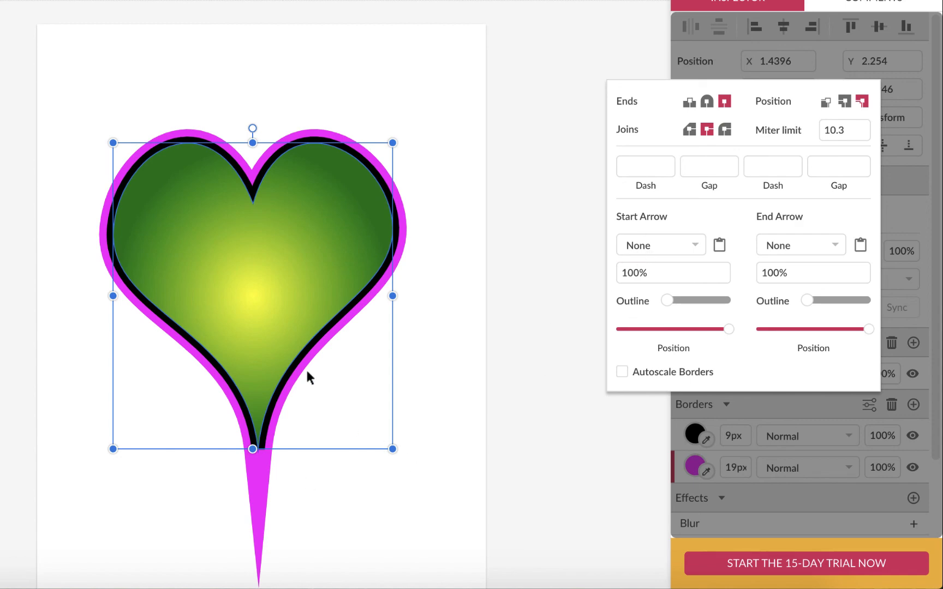
{"action": "left_click", "coordinate": [296, 305]}
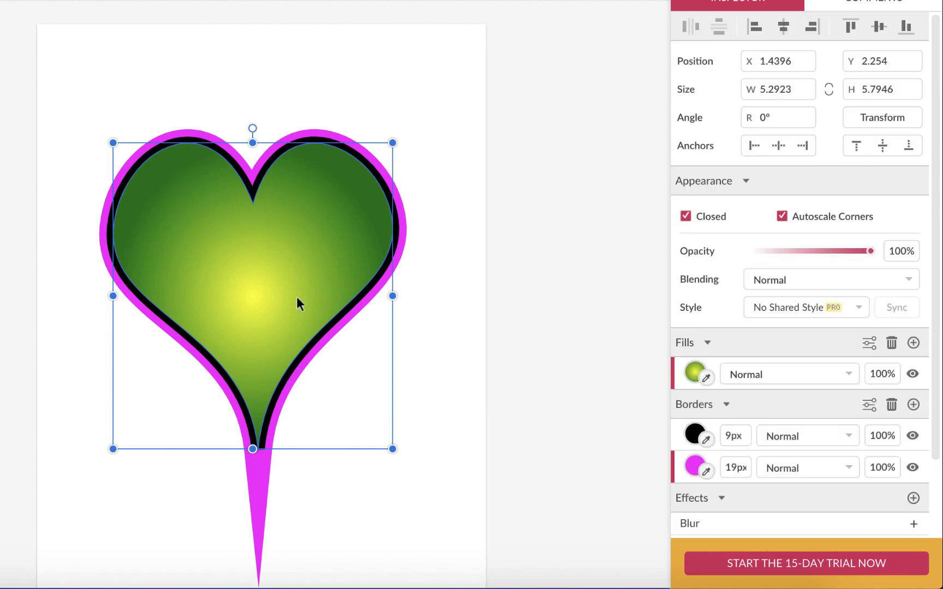
Set the miter limit of the heart's 9 px black border to 11.7 and delete the magenta border.
{"action": "left_click", "coordinate": [679, 435]}
{"action": "left_click", "coordinate": [869, 404]}
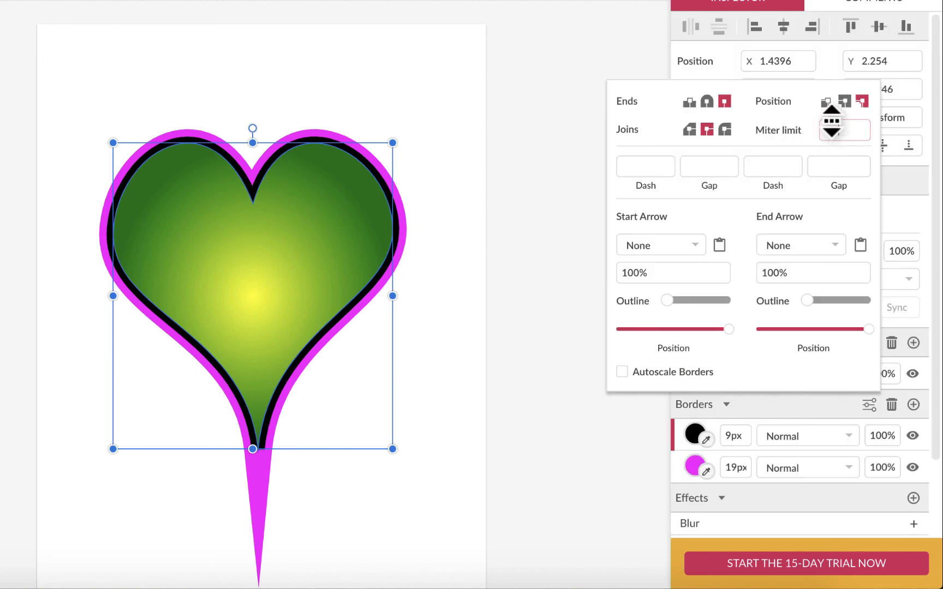
{"action": "left_click_drag", "start_coordinate": [833, 132], "coordinate": [833, 114]}
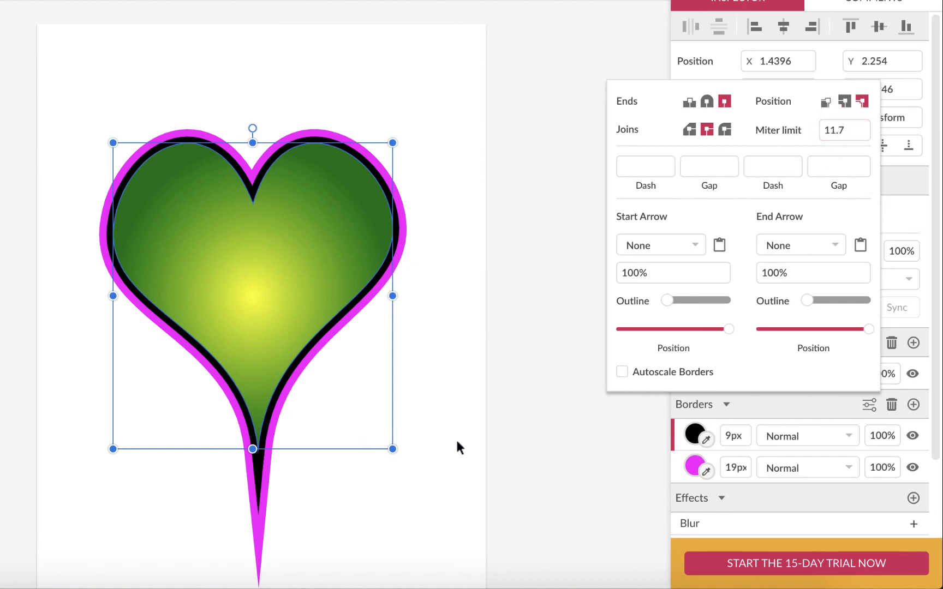
{"action": "left_click", "coordinate": [342, 320]}
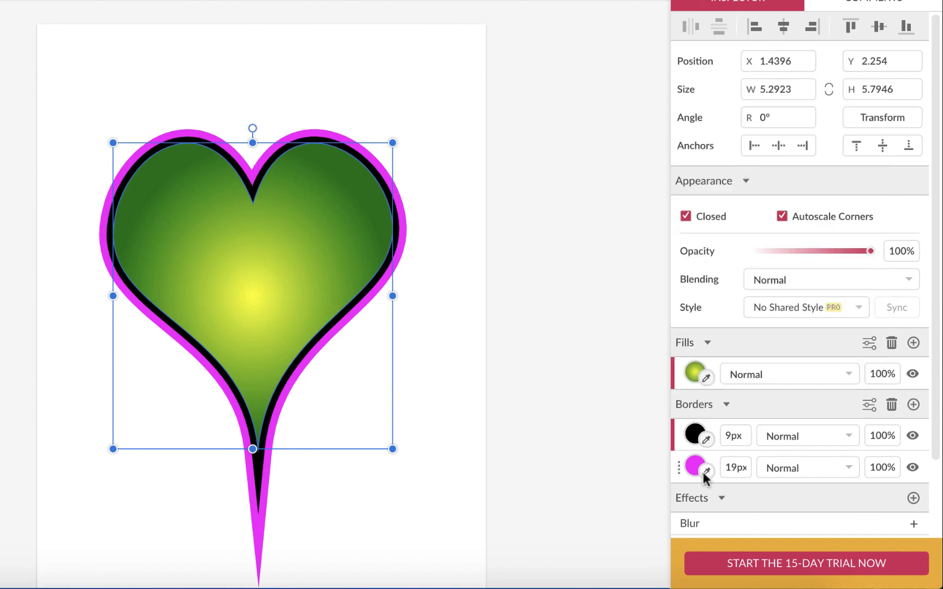
{"action": "left_click", "coordinate": [676, 470]}
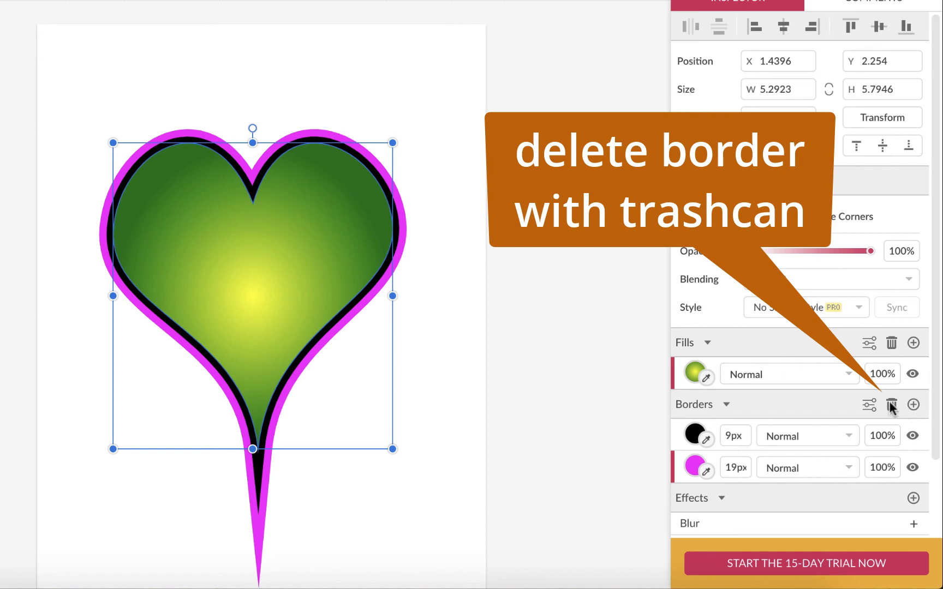
{"action": "left_click", "coordinate": [891, 405]}
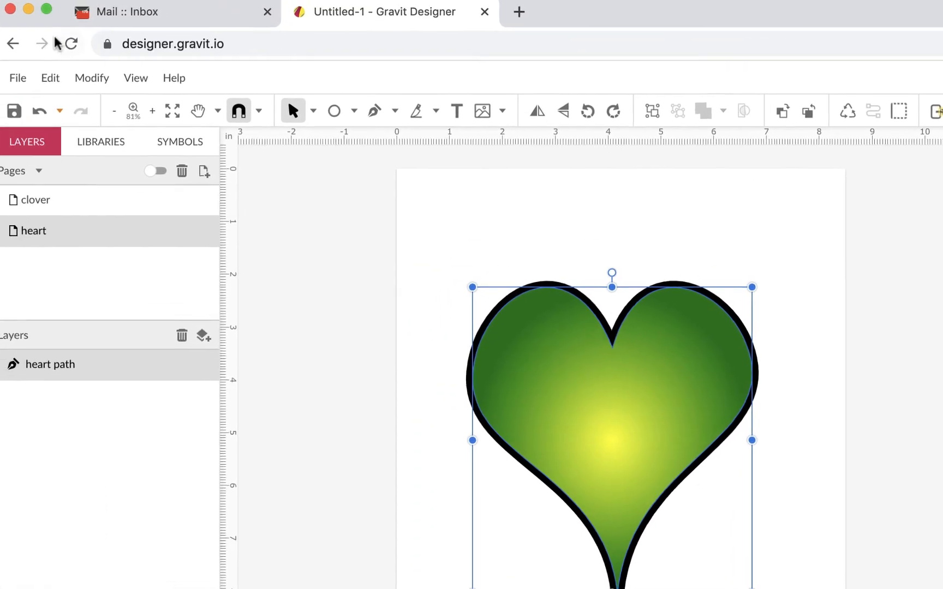
Create a cloud folder named homastudio and save the design to the cloud as cloverheart.
{"action": "left_click", "coordinate": [22, 81]}
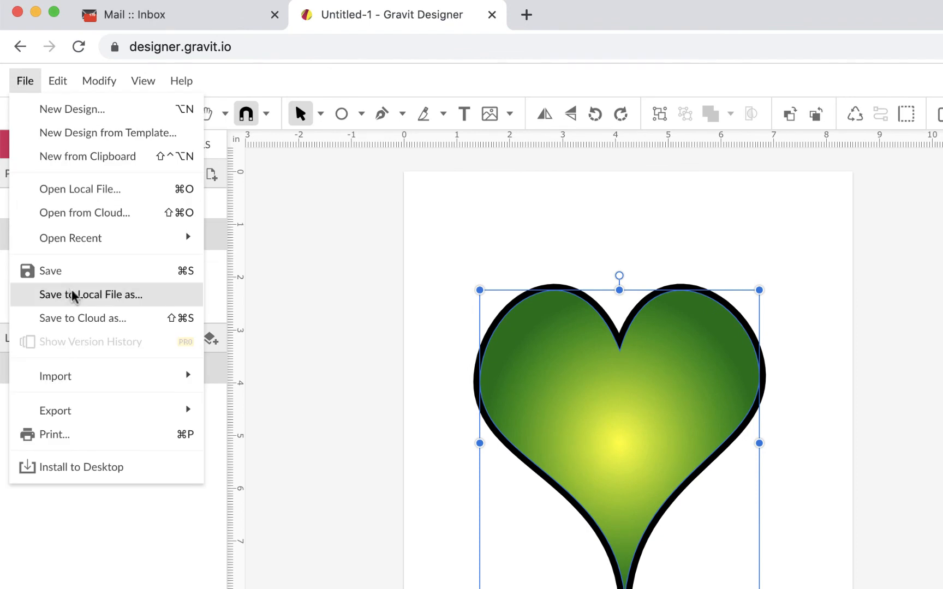
{"action": "left_click", "coordinate": [77, 318]}
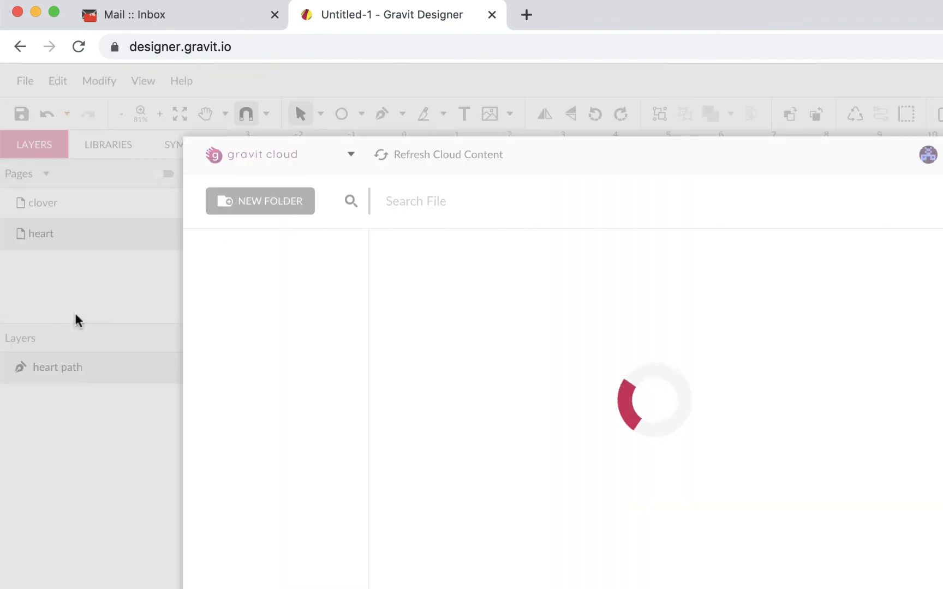
{"action": "left_click", "coordinate": [286, 200]}
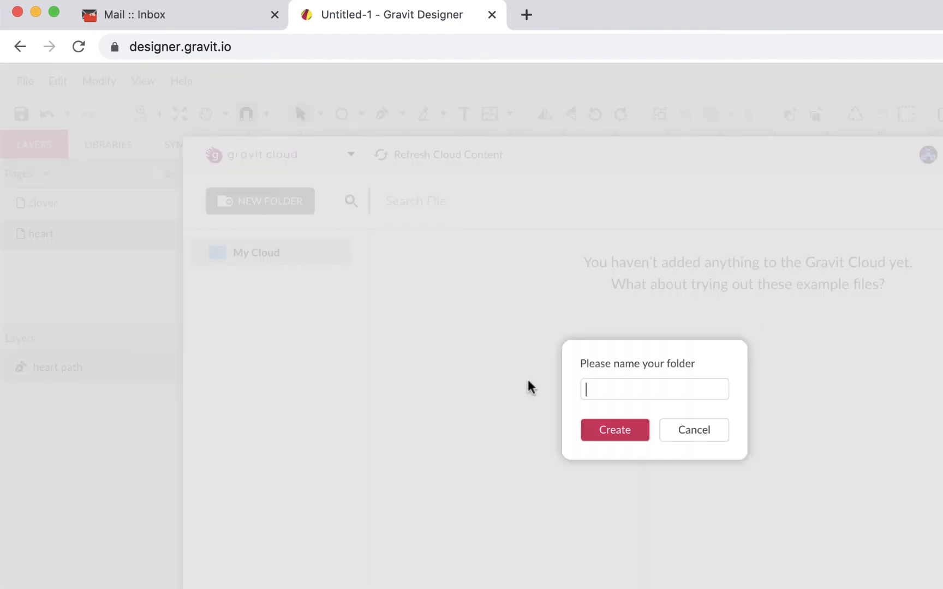
{"action": "type", "text": "homastudio"}
{"action": "key", "text": "Return"}
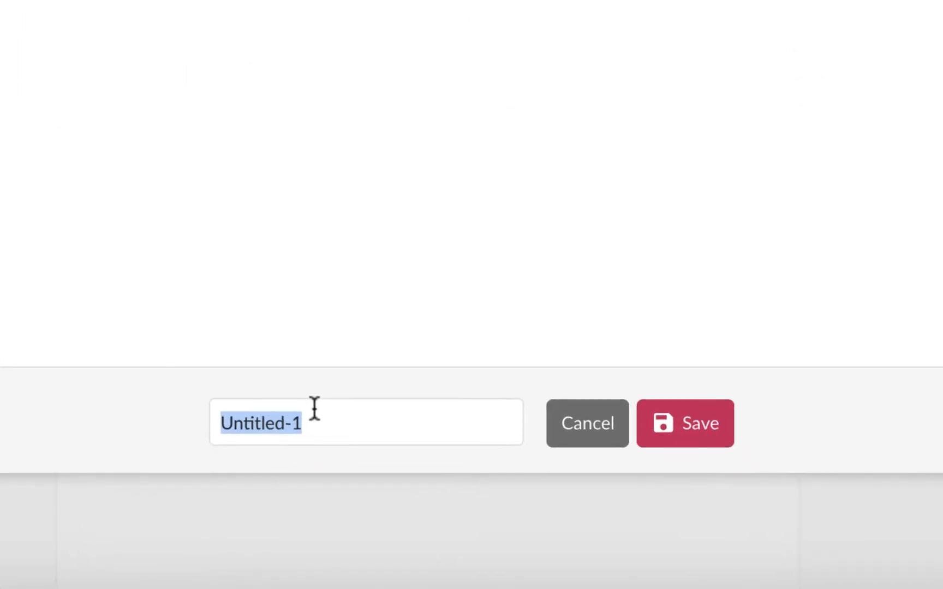
{"action": "type", "text": "cloverheart"}
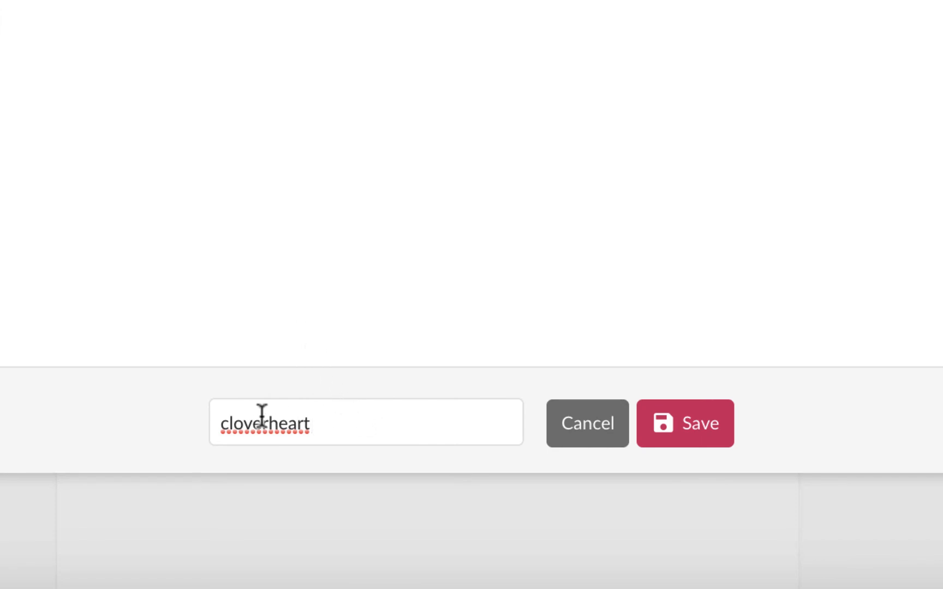
{"action": "left_click", "coordinate": [702, 428]}
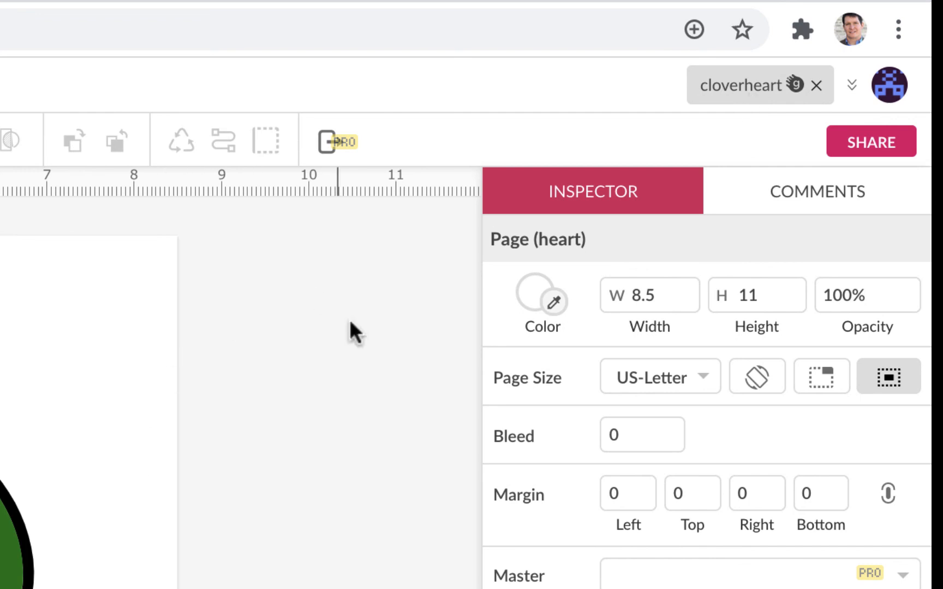
View the saved design's share link and its sharing options.
{"action": "left_click", "coordinate": [853, 154]}
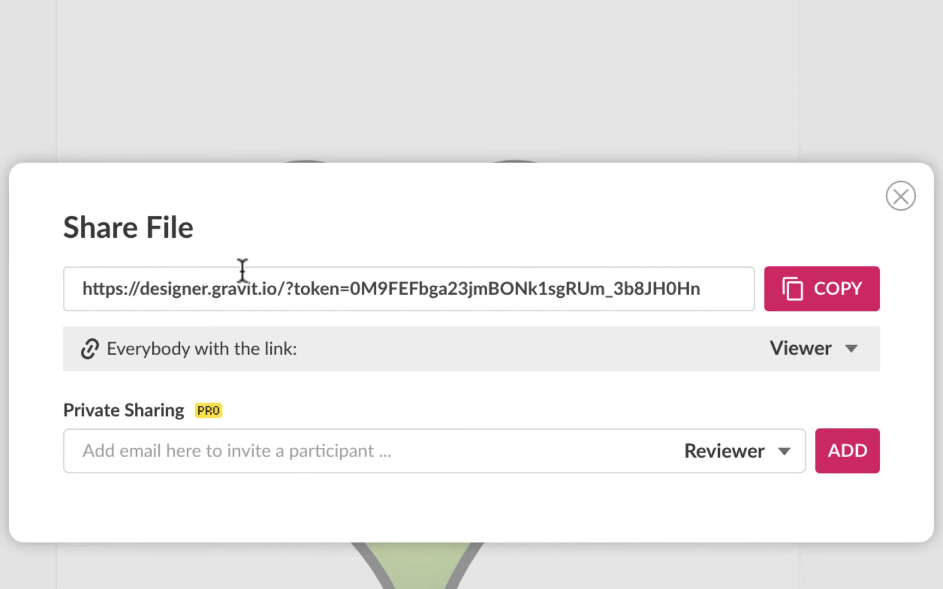
{"action": "left_click", "coordinate": [901, 197]}
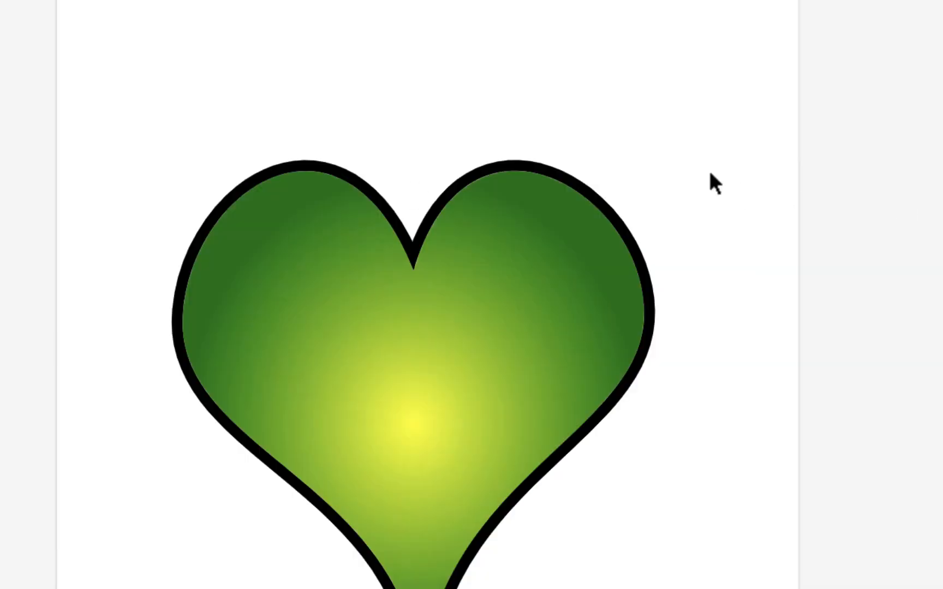